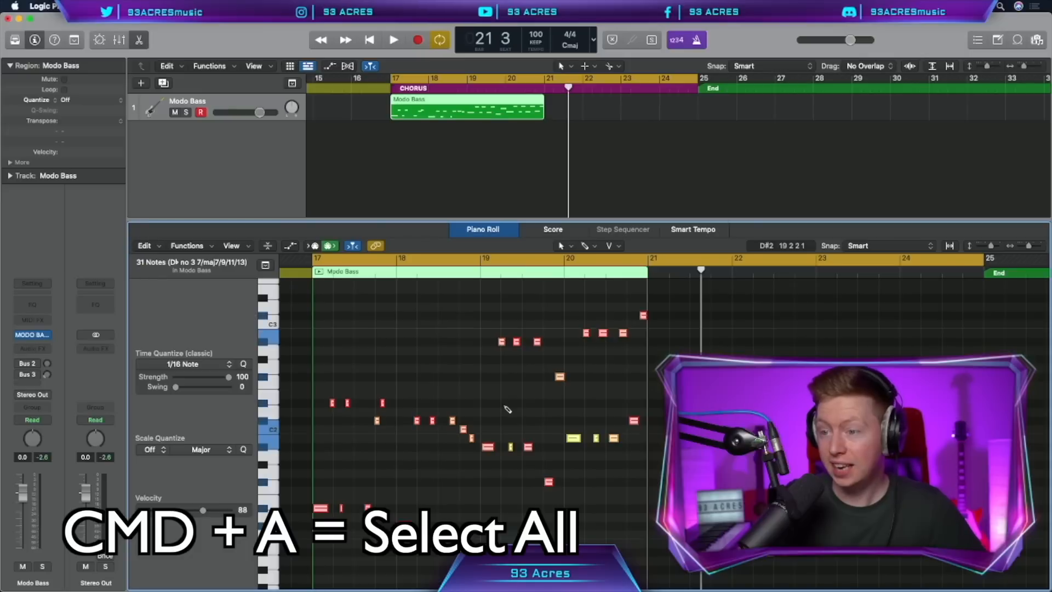
# Quantize all Modo Bass notes to 1/16 and apply the Fixed Velocity MIDI transform at 100.
pyautogui.press('q')
pyautogui.click(186, 245)
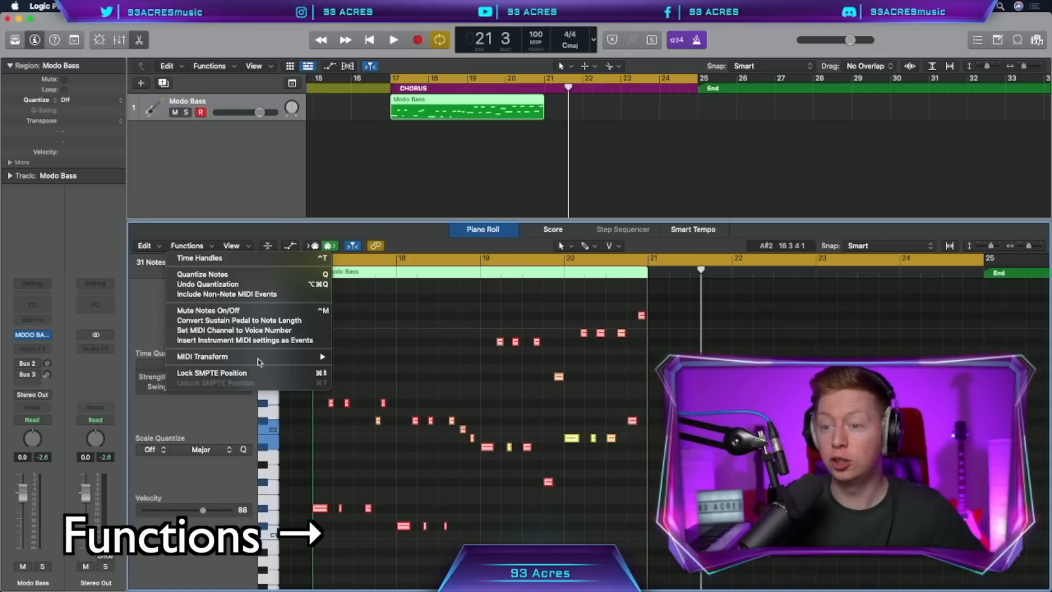
pyautogui.moveTo(247, 356)
pyautogui.click(364, 357)
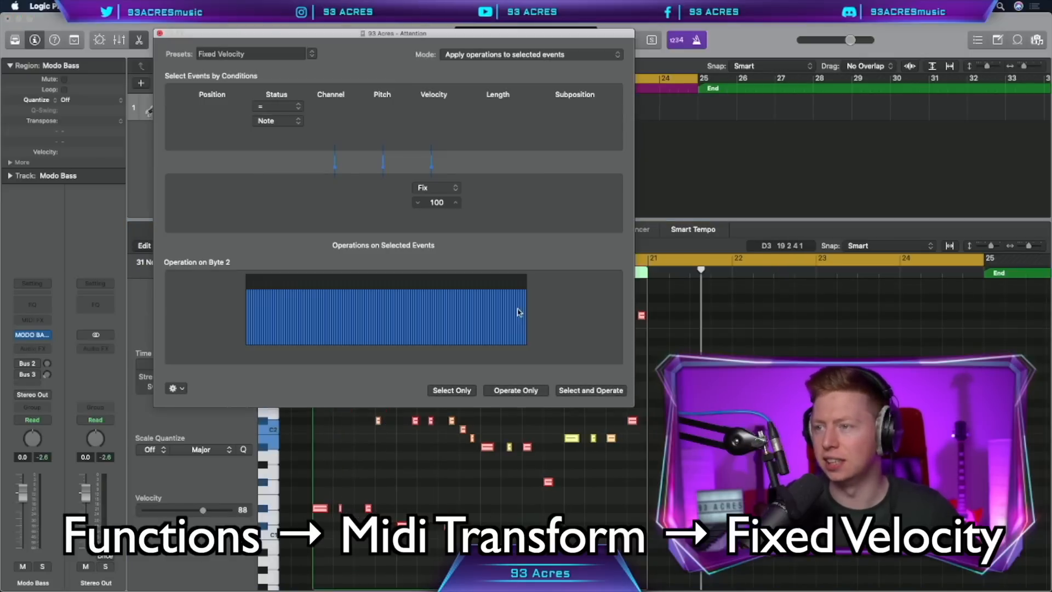
pyautogui.click(573, 390)
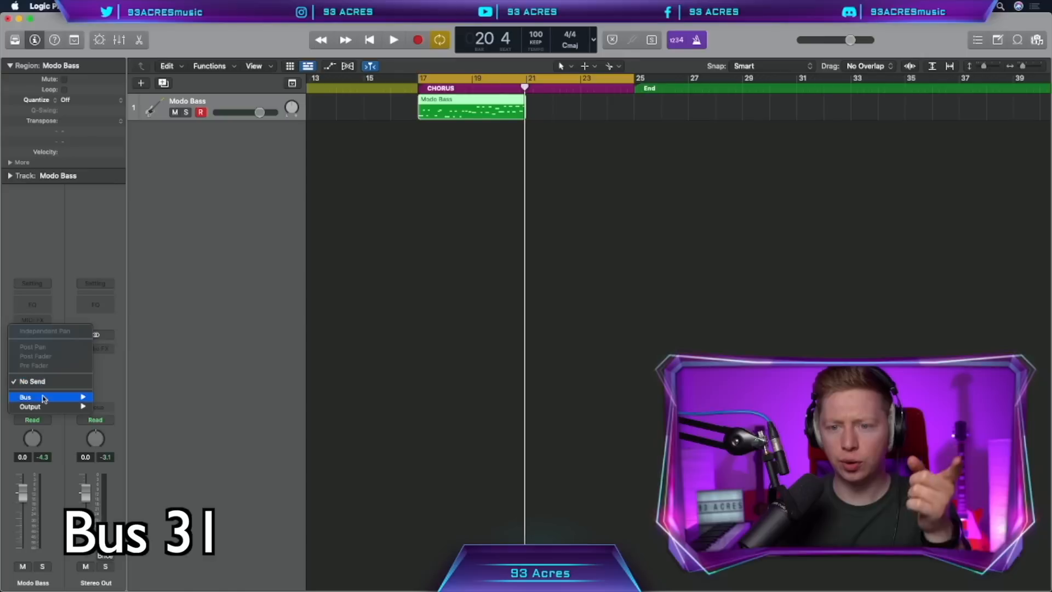
# Add sends to Bus 31 and Bus 32 on the Modo Bass channel and set both to Pre Fader.
pyautogui.moveTo(49, 399)
pyautogui.click(174, 500)
pyautogui.click(32, 333)
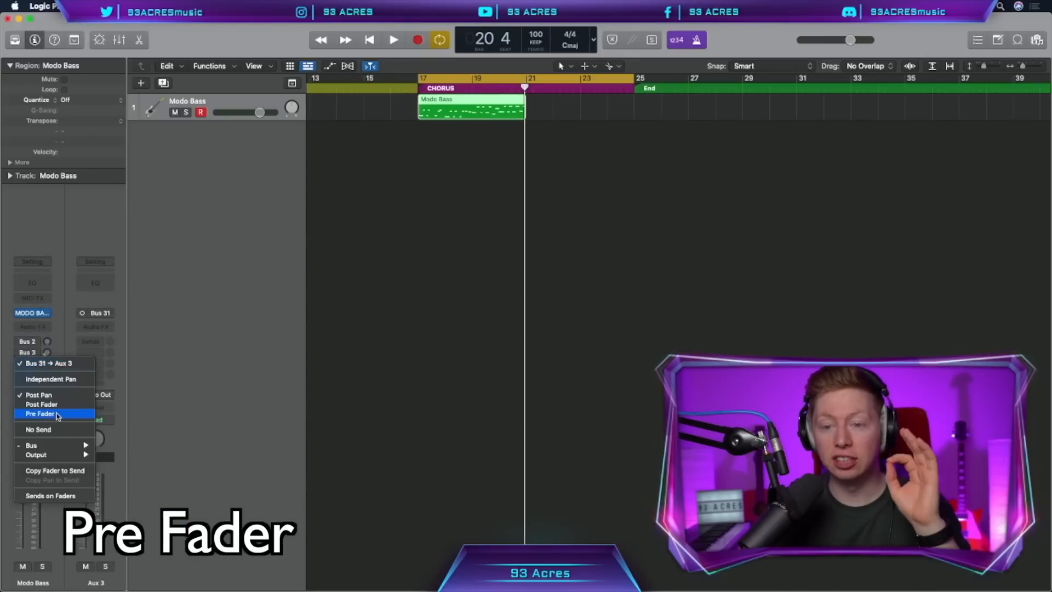
pyautogui.click(64, 417)
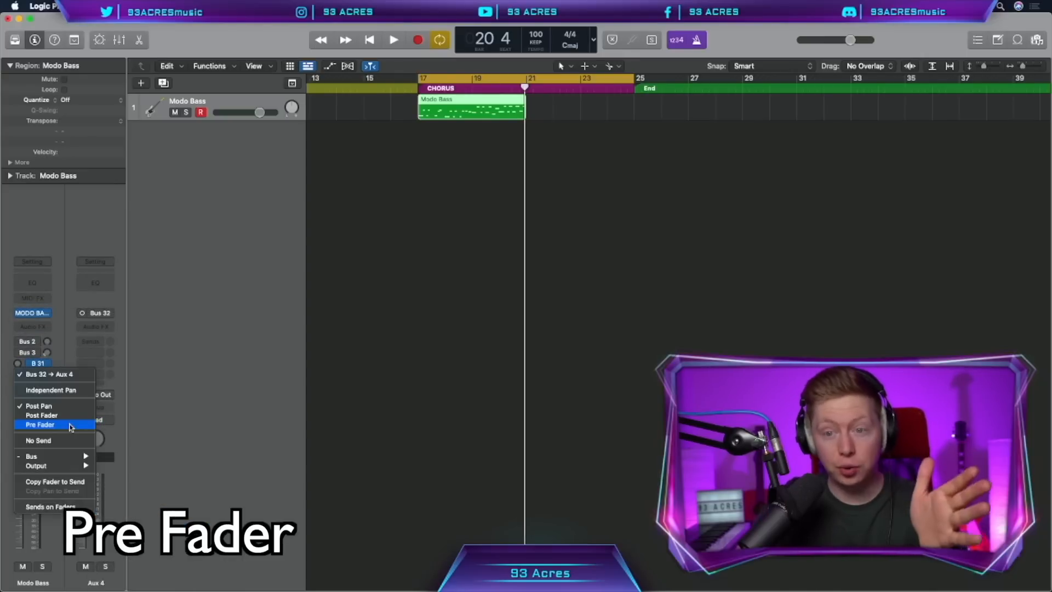
pyautogui.click(70, 425)
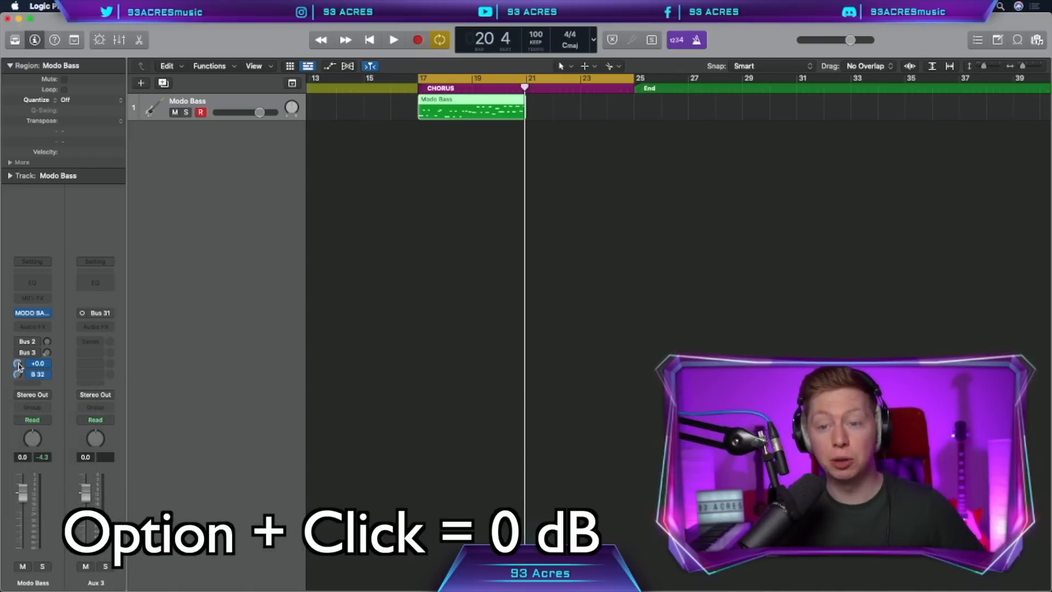
# Insert a Single Band EQ in Low Cut mode on the Bus 31 aux and copy it to the Bus 32 aux.
pyautogui.press('x')
pyautogui.click(306, 287)
pyautogui.moveTo(334, 427)
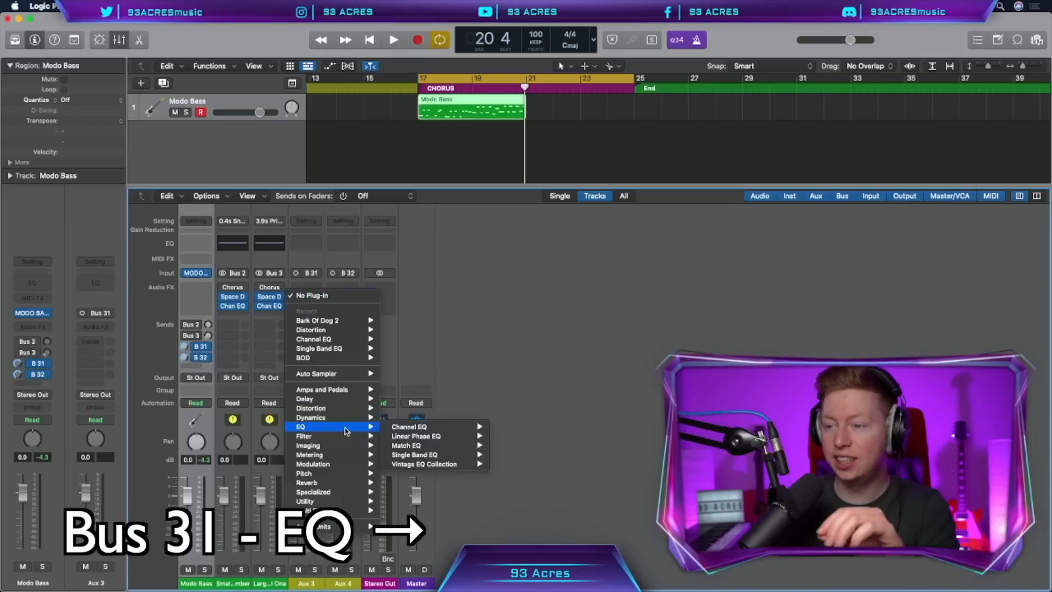
pyautogui.click(507, 455)
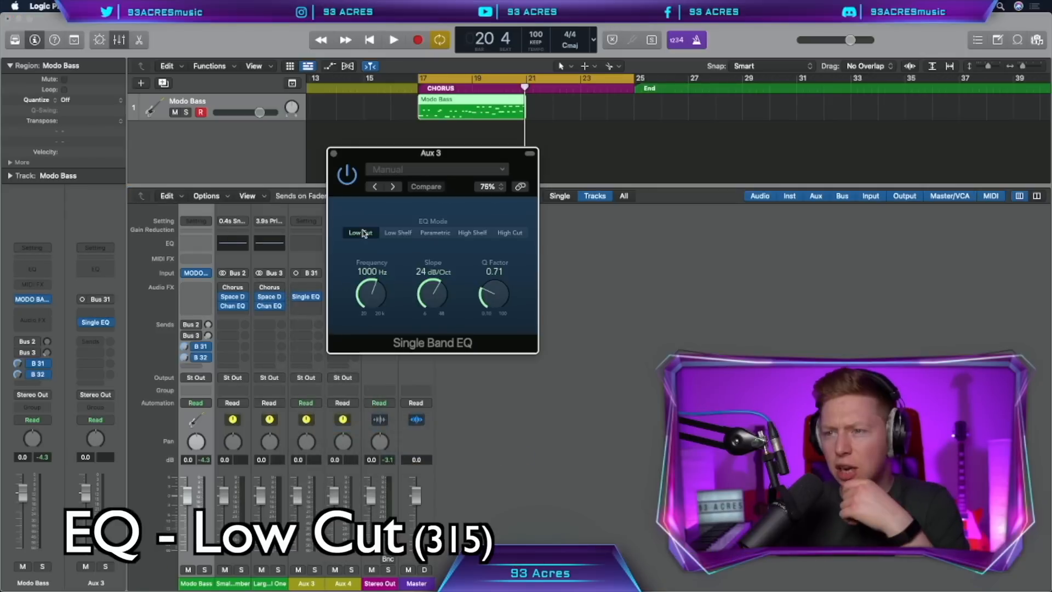
pyautogui.click(307, 297)
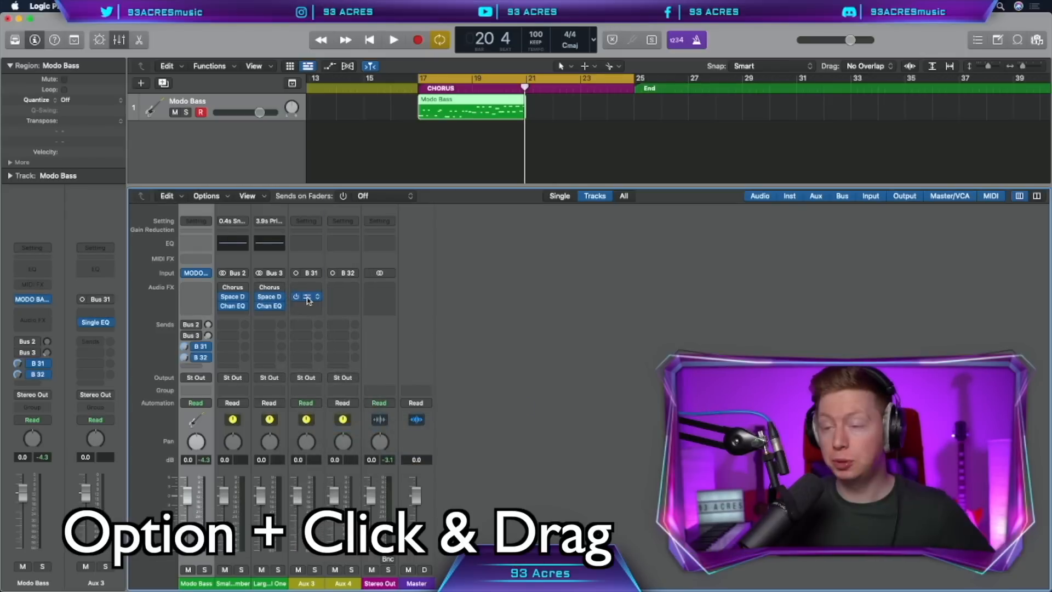
pyautogui.click(344, 301)
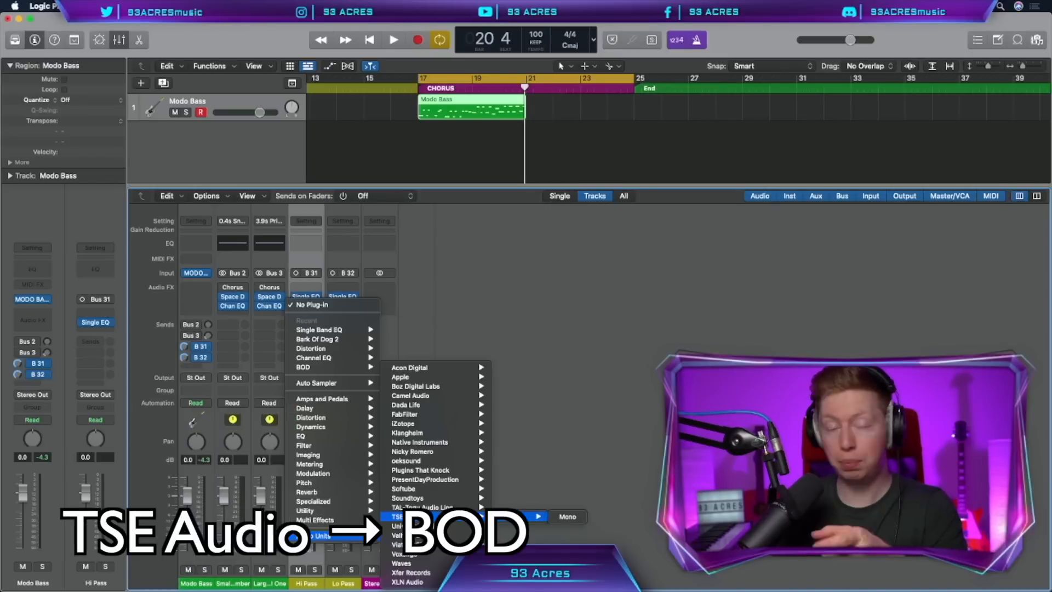
# Insert and adjust the mono TSE Audio BOD overdrive on the Hi Pass channel, and set the Modo Bass output to No Output.
pyautogui.click(554, 516)
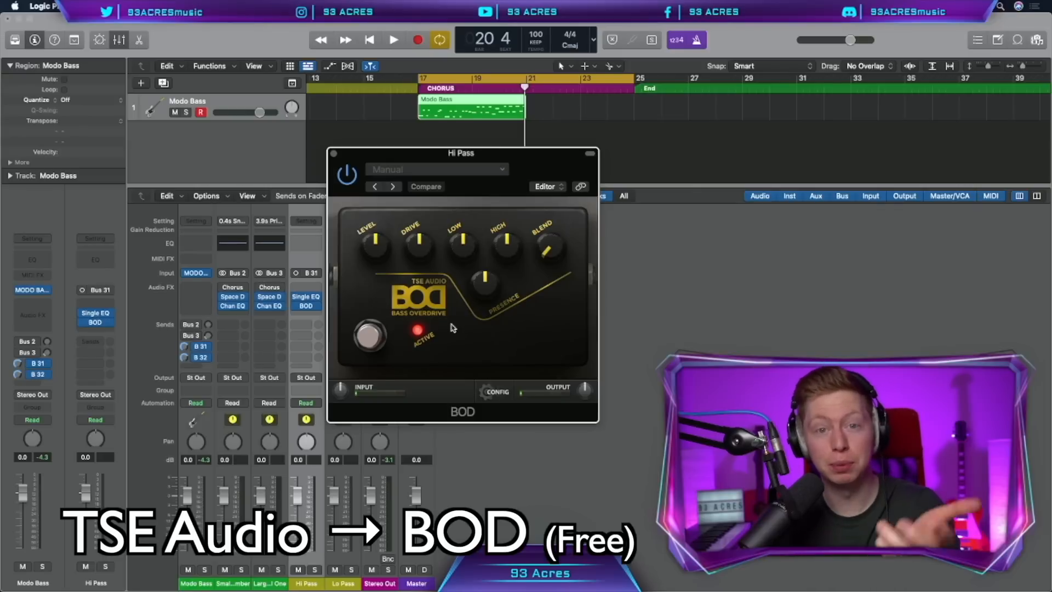
pyautogui.moveTo(483, 262); pyautogui.dragTo(482, 258)
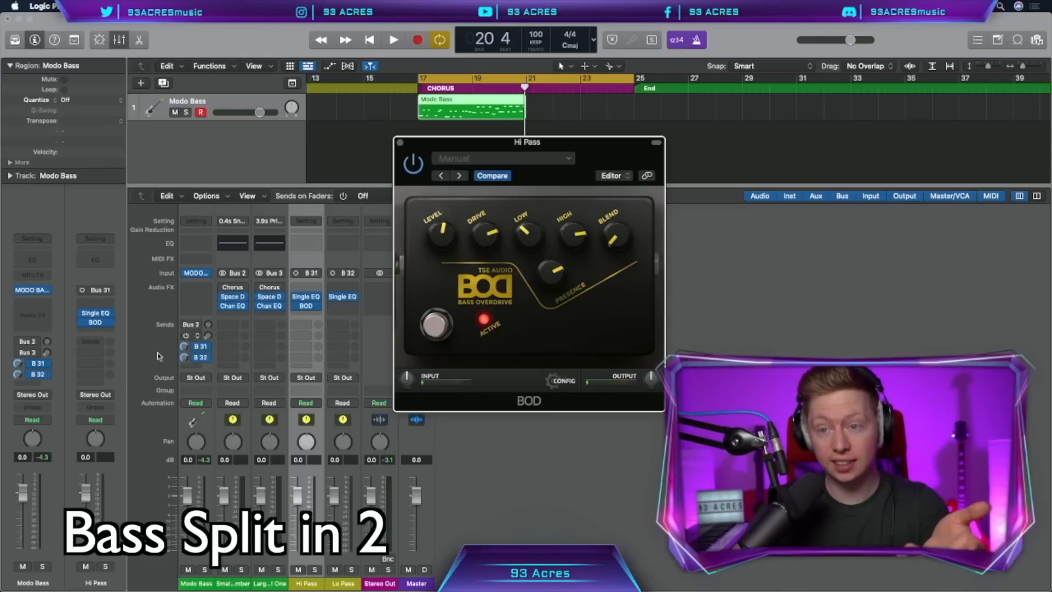
pyautogui.click(32, 395)
pyautogui.click(57, 415)
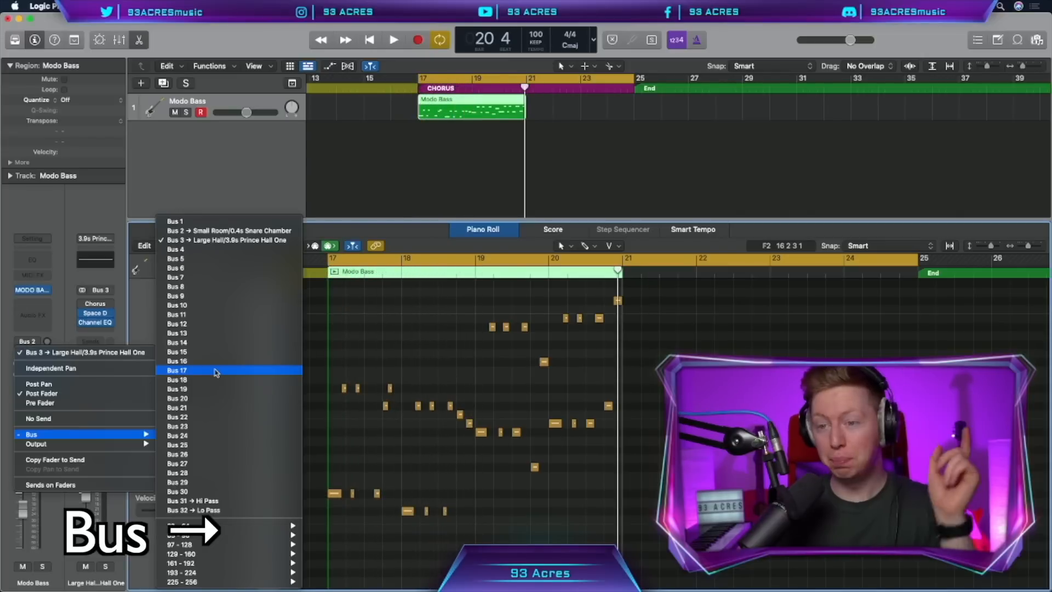
# Reroute the Modo Bass Bus 3 send to Bus 17 and audition it with a mono Xfer Records OTT on its aux.
pyautogui.click(216, 371)
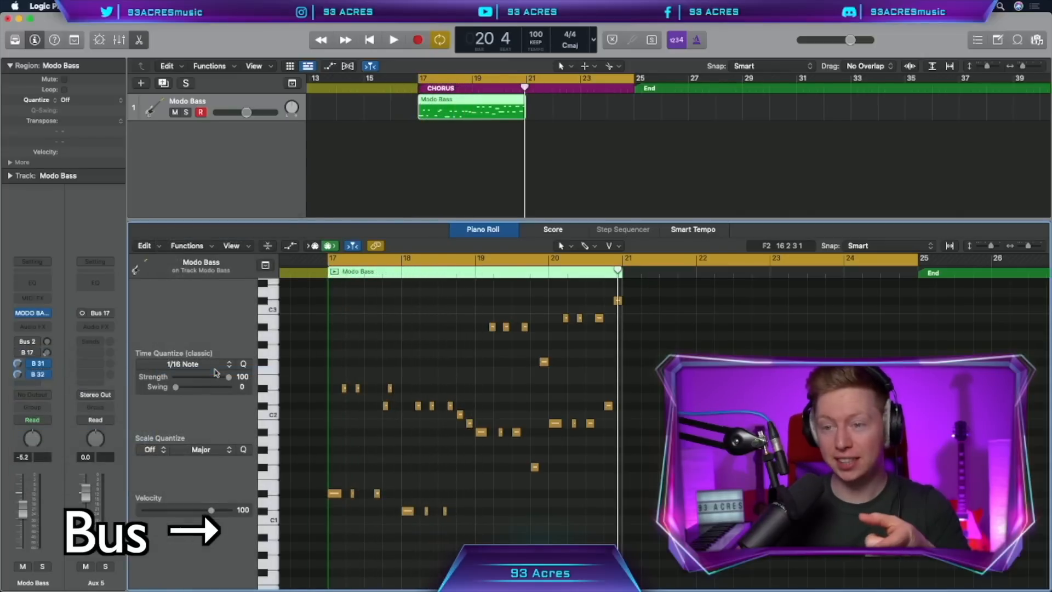
pyautogui.click(95, 327)
pyautogui.moveTo(237, 572)
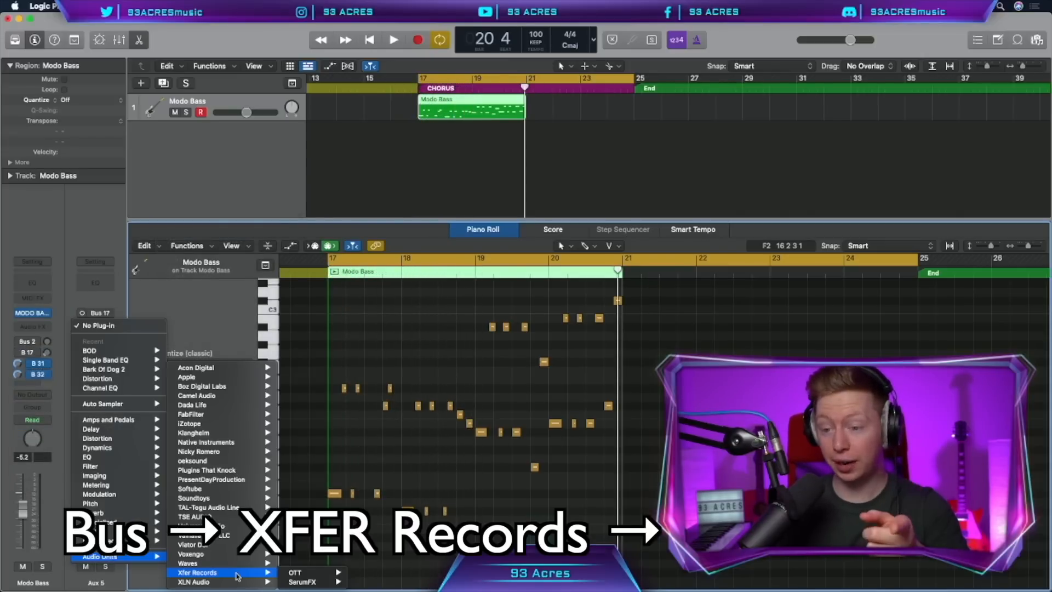
pyautogui.moveTo(303, 573)
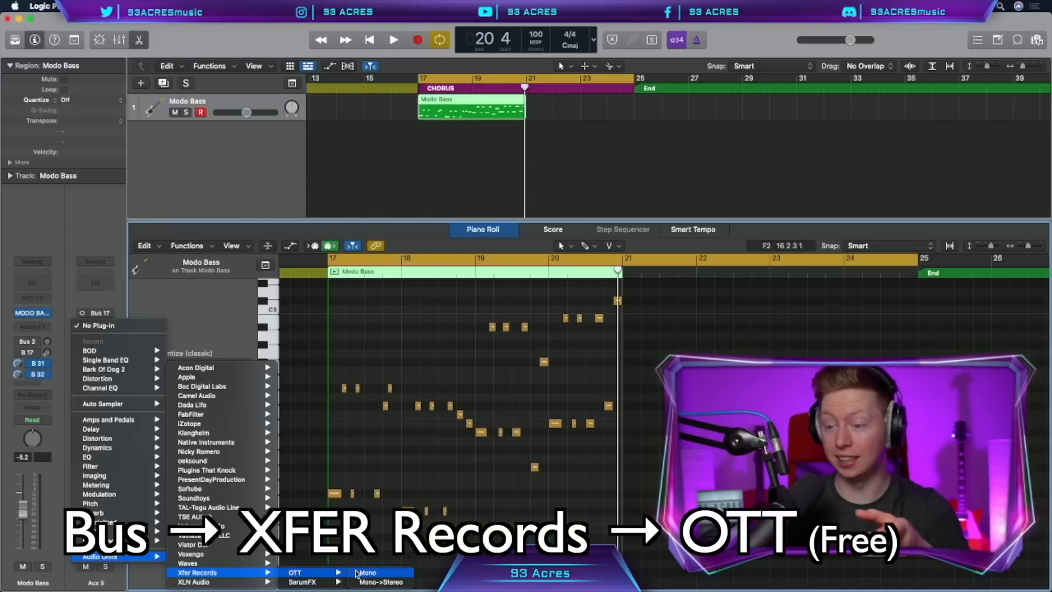
pyautogui.click(355, 572)
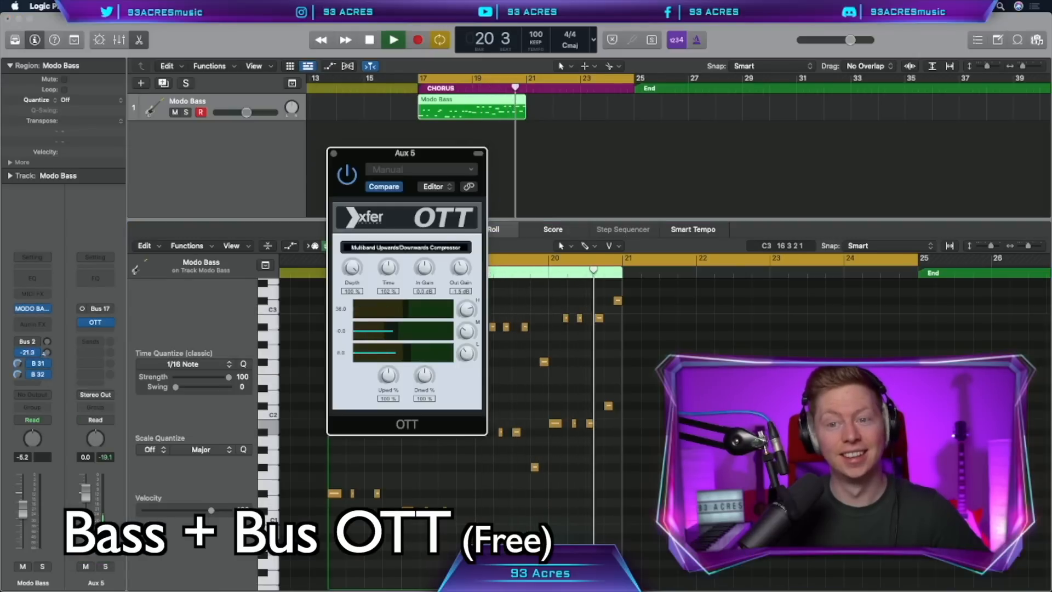
pyautogui.press('space')
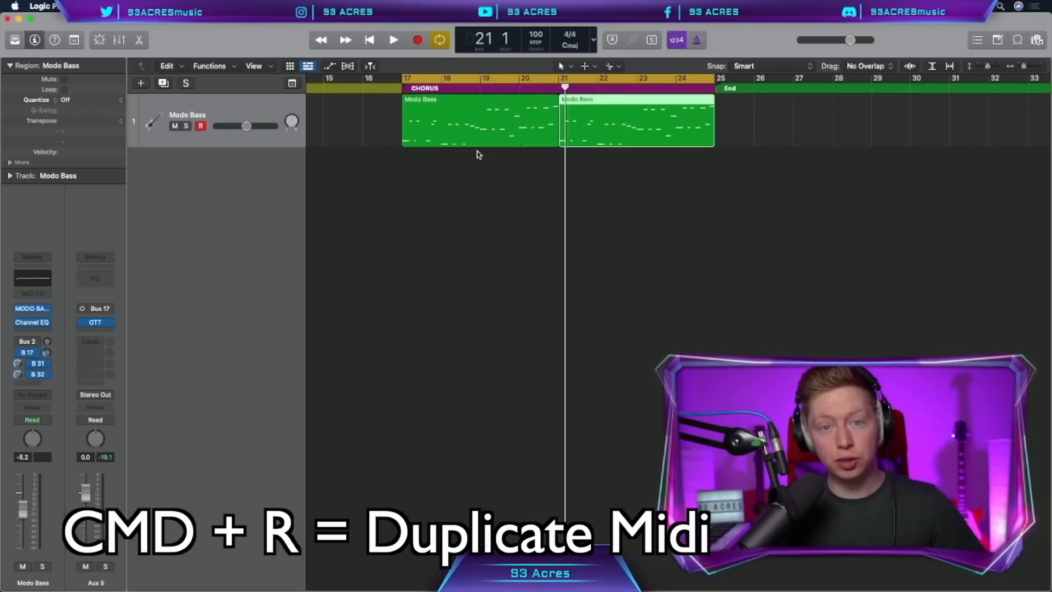
# Create a new software instrument track with a mono ES1 synthesizer and load its Sub Bass preset.
pyautogui.click(493, 192)
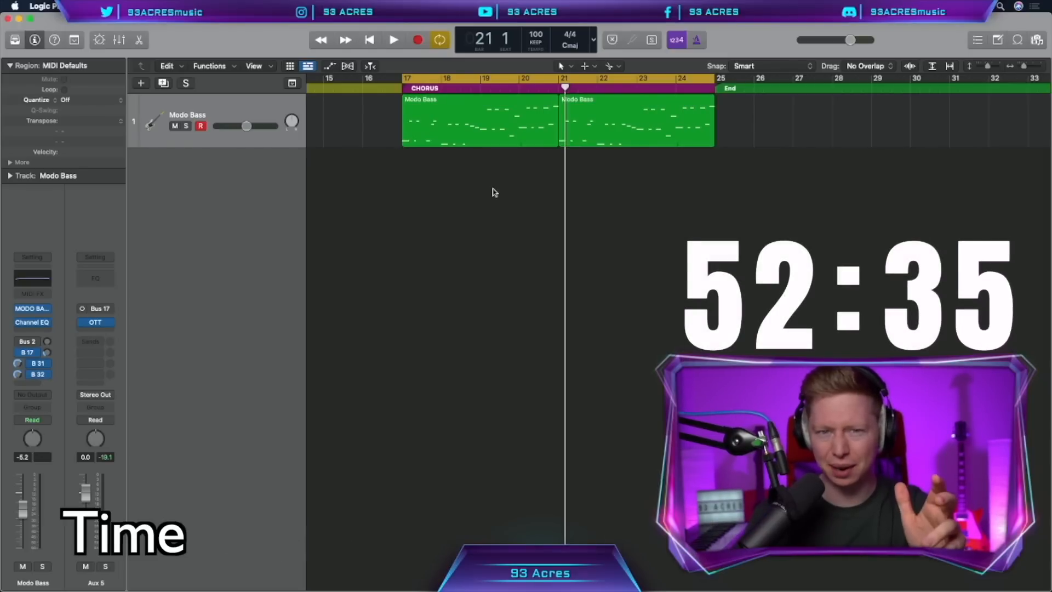
pyautogui.press('alt+super+n')
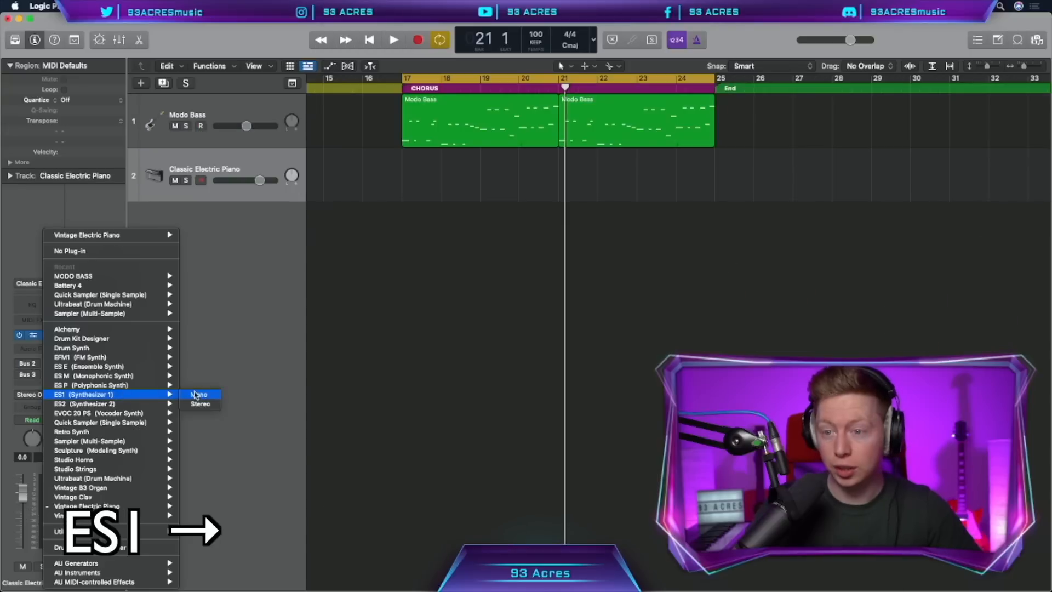
pyautogui.click(196, 395)
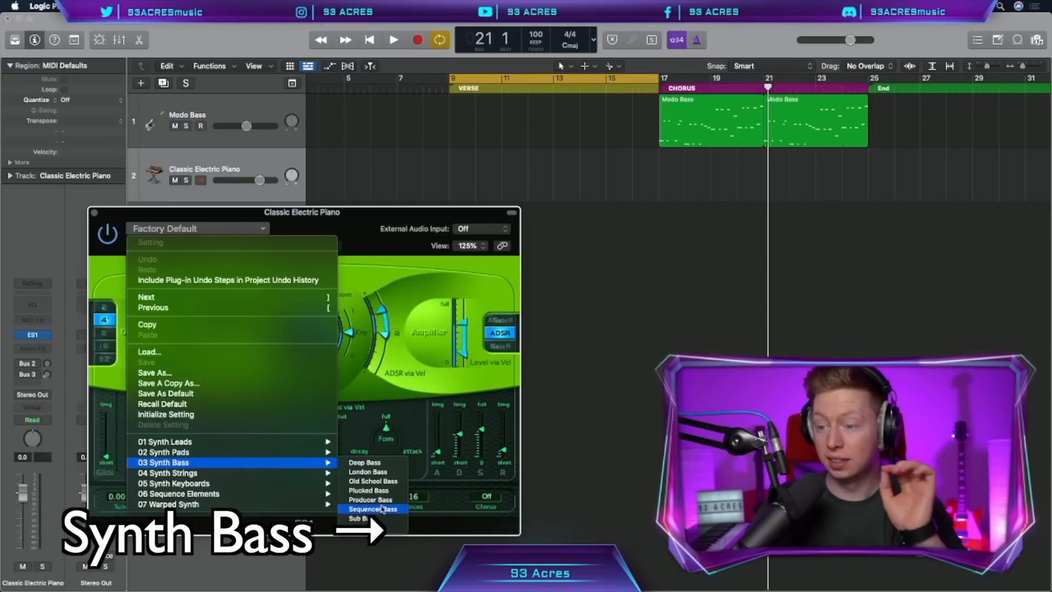
pyautogui.click(363, 519)
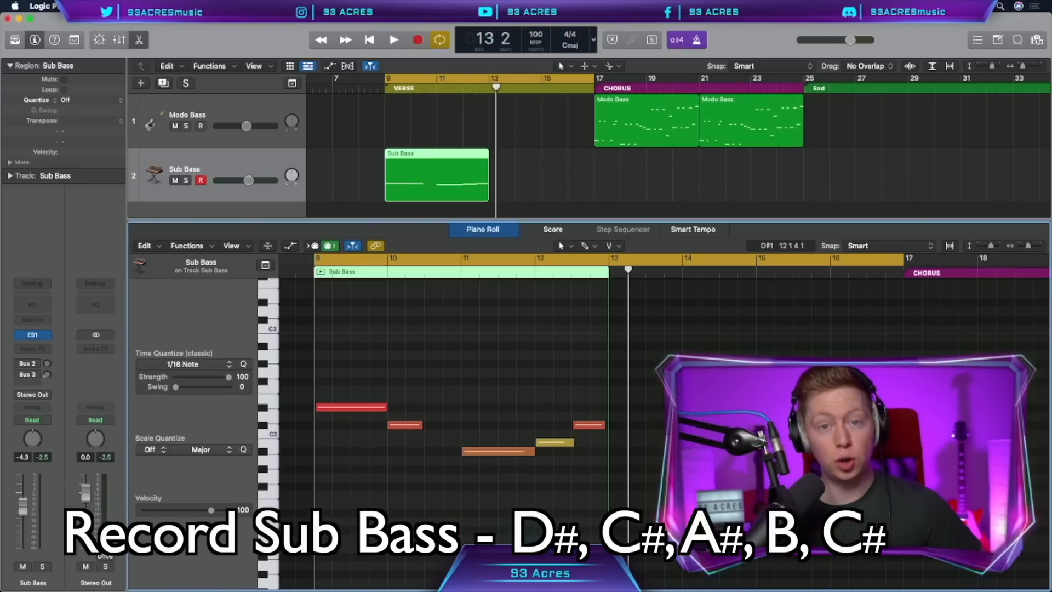
# Quantize all recorded Sub Bass notes to 1/16 and apply the Fixed Velocity MIDI transform to them.
pyautogui.press('super+a')
pyautogui.press('q')
pyautogui.click(206, 246)
pyautogui.moveTo(188, 354)
pyautogui.click(378, 354)
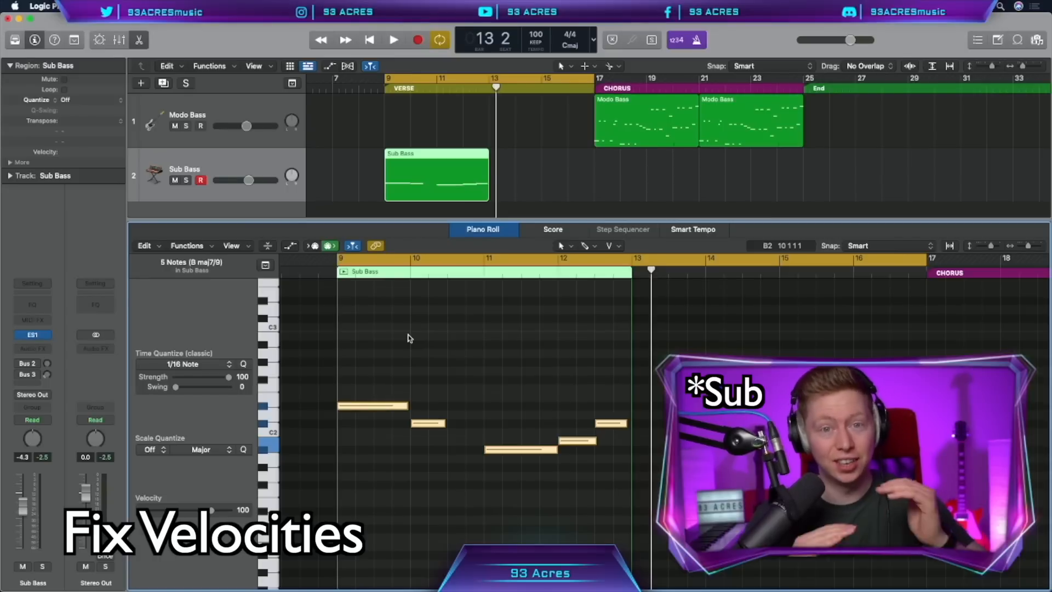
# Extend the Sub Bass notes to meet the following notes with Force Legato, and repeat the region once at bar 13.
pyautogui.hotkey('shift', '\\')
pyautogui.click(507, 408)
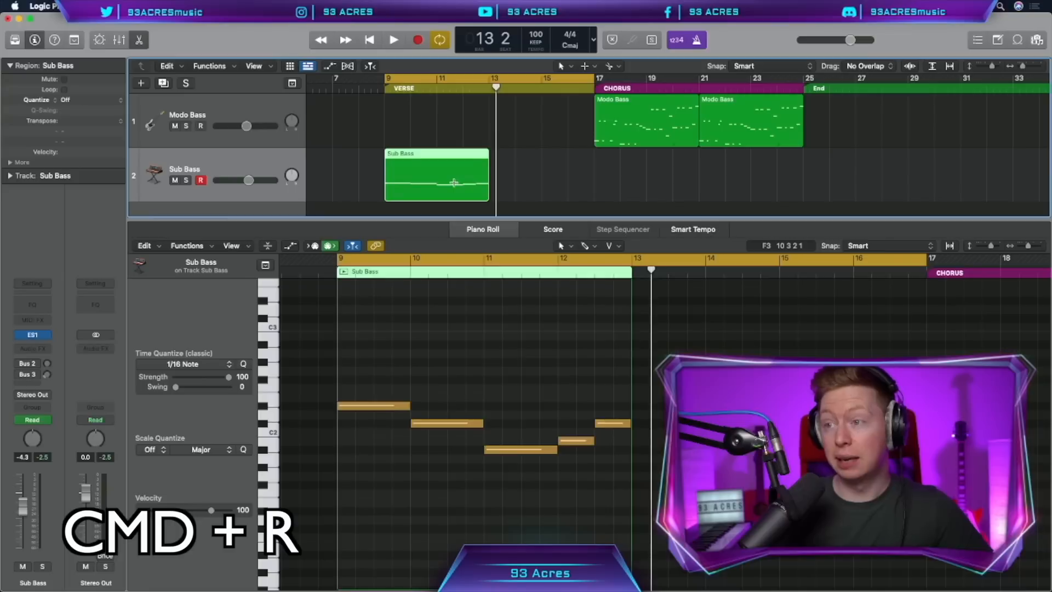
pyautogui.press('super+r')
# Shorten the second note in the first Sub Bass region to leave a break, and trim the second region's end to bar 16 beat 3.
pyautogui.click(458, 186)
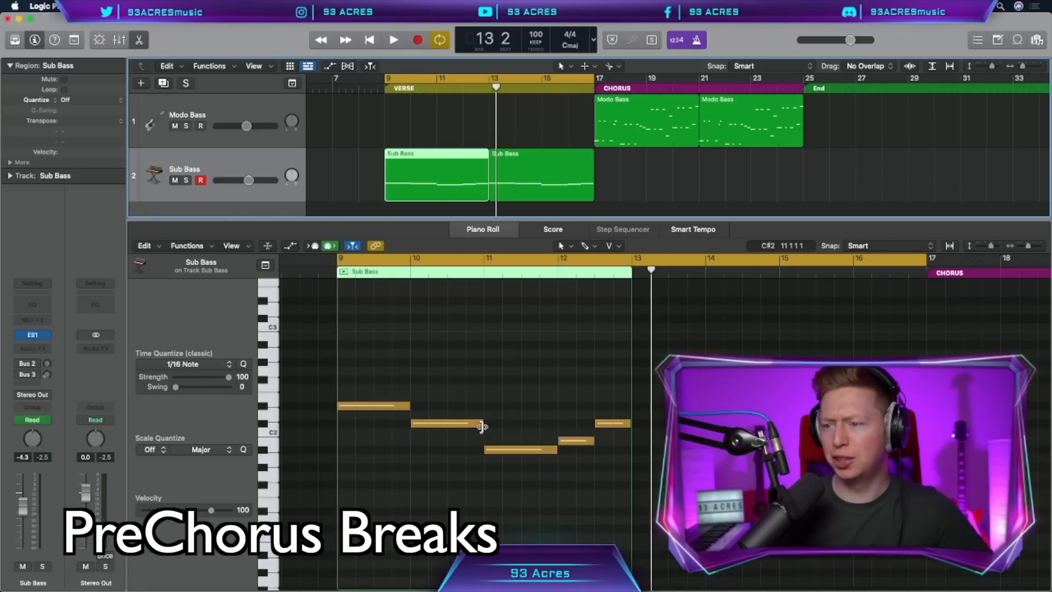
pyautogui.moveTo(482, 426); pyautogui.dragTo(447, 427)
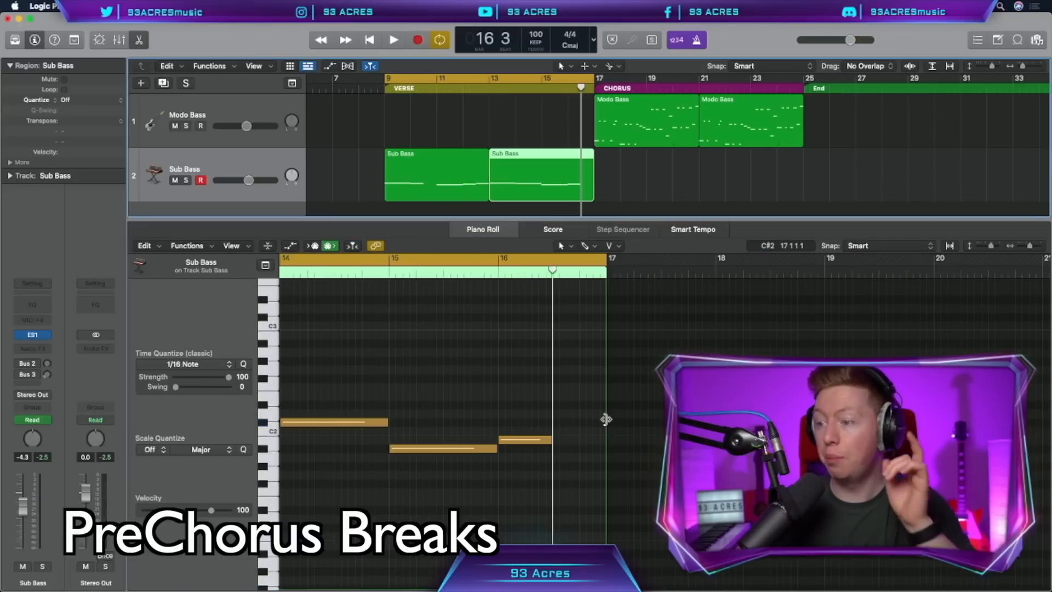
pyautogui.moveTo(592, 420); pyautogui.dragTo(552, 420)
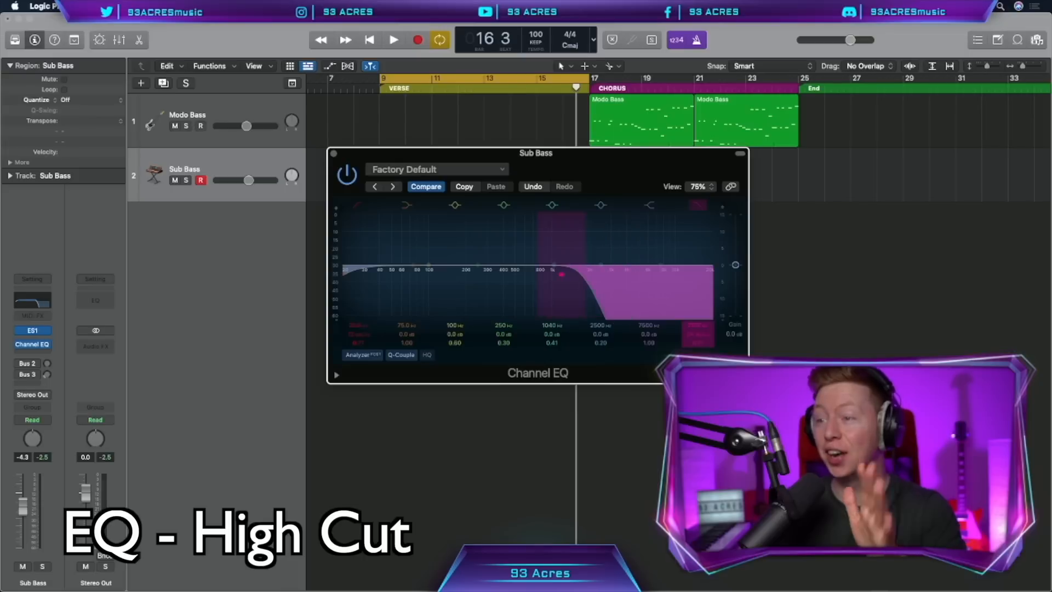
# Lower the high-cut frequency in the Sub Bass track's Channel EQ.
pyautogui.moveTo(543, 272); pyautogui.dragTo(500, 273)
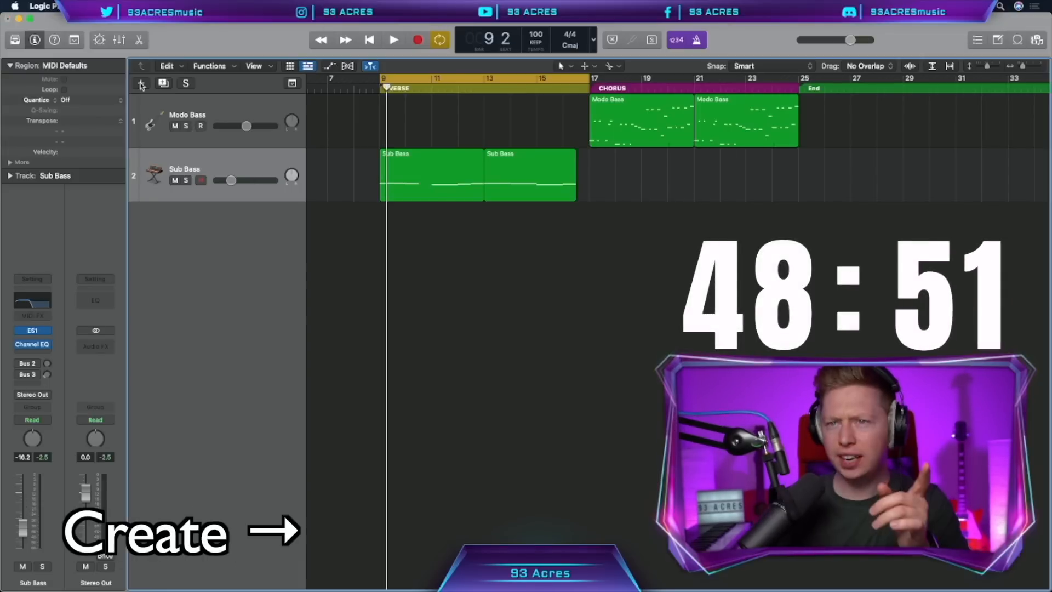
# Create another software instrument track, search the sound library for "muted" and load the Edgy Muted electric guitar.
pyautogui.press('super+alt+n')
pyautogui.press('Return')
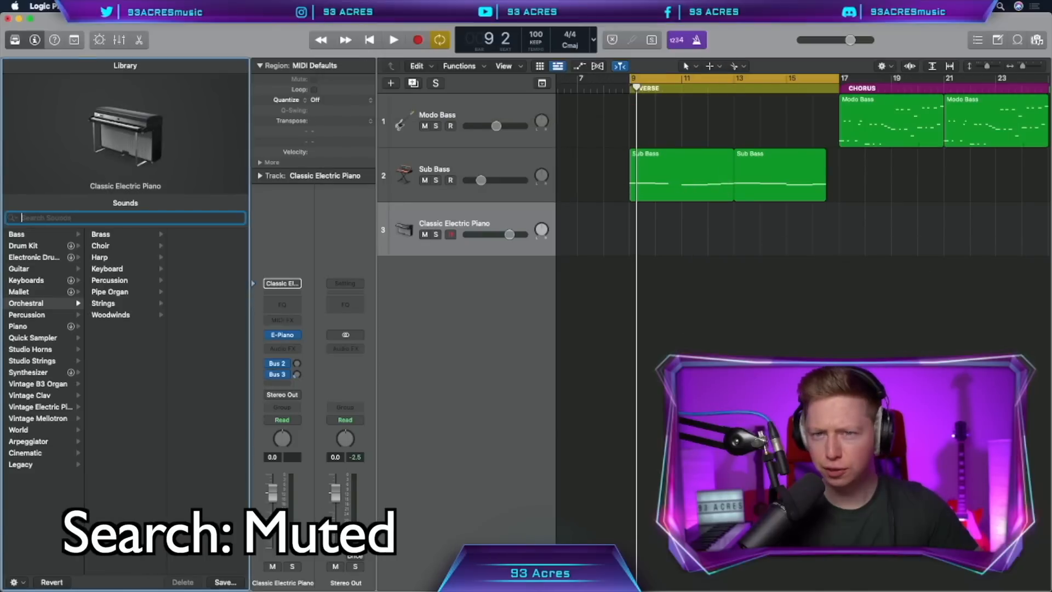
pyautogui.write('muted')
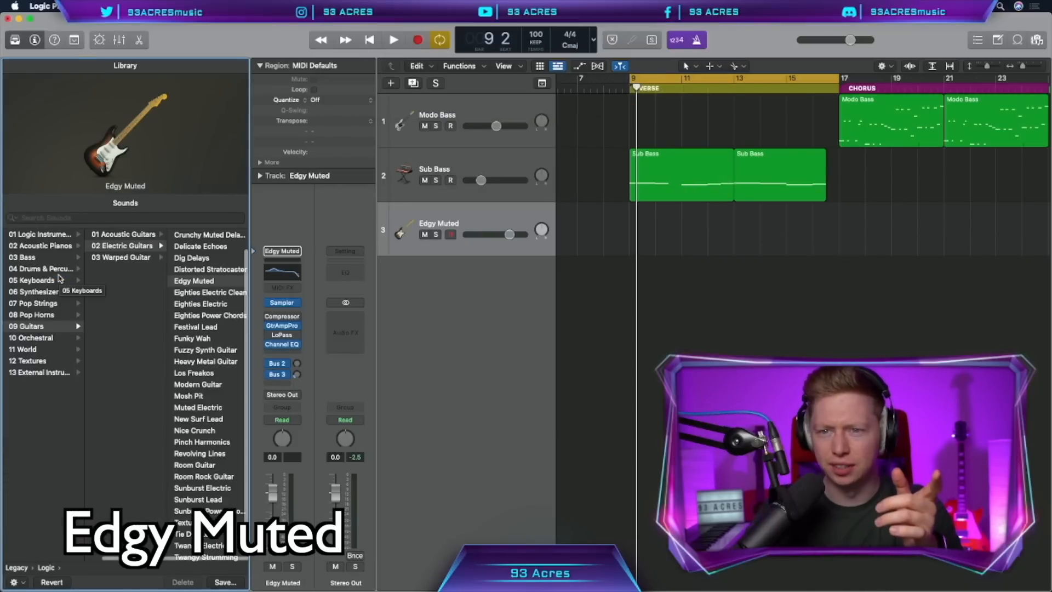
pyautogui.click(203, 281)
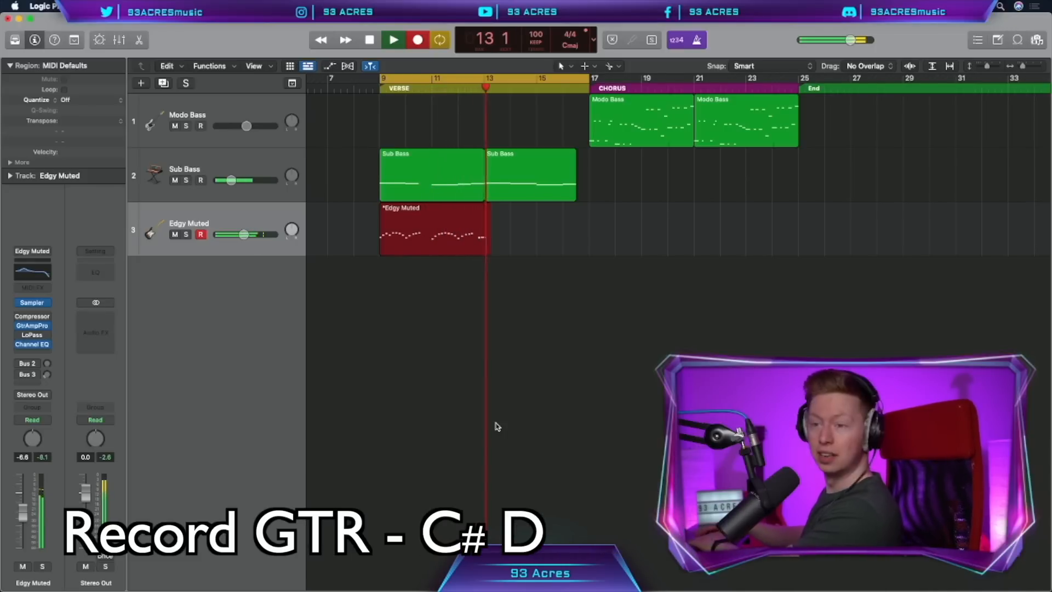
# Stop the Edgy Muted recording after bar 13 and quantize all its notes to 1/16.
pyautogui.press('space')
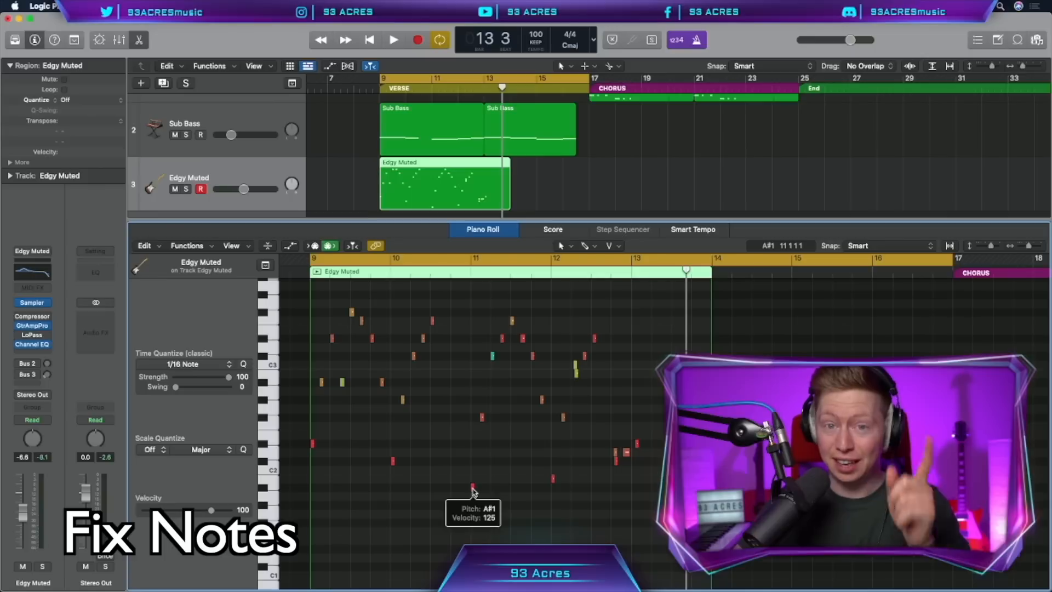
pyautogui.press('super+a')
pyautogui.scroll(3, 552, 392)
pyautogui.press('q')
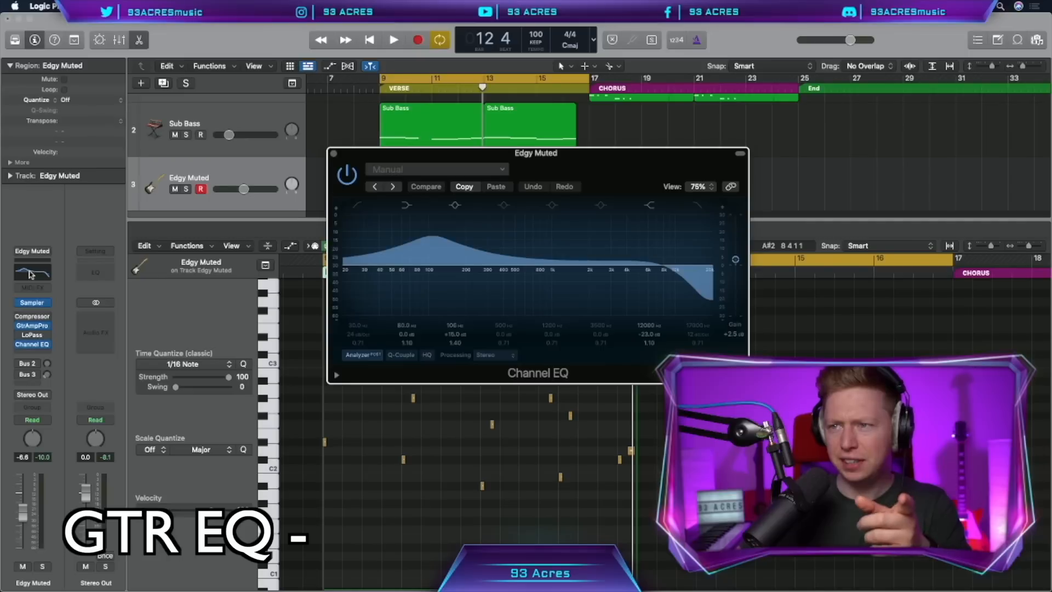
# Disable the low-frequency peak boost in Edgy Muted's Channel EQ, lower the high-shelf frequency to darken the guitar, and audition it.
pyautogui.click(457, 205)
pyautogui.moveTo(684, 284); pyautogui.dragTo(585, 286)
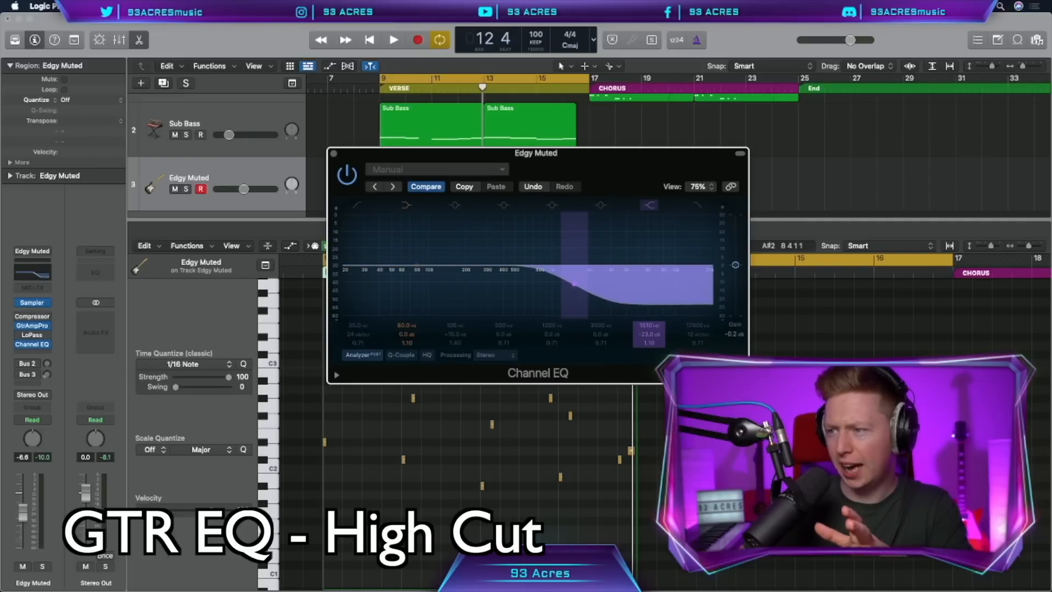
pyautogui.press('space')
pyautogui.press('space')
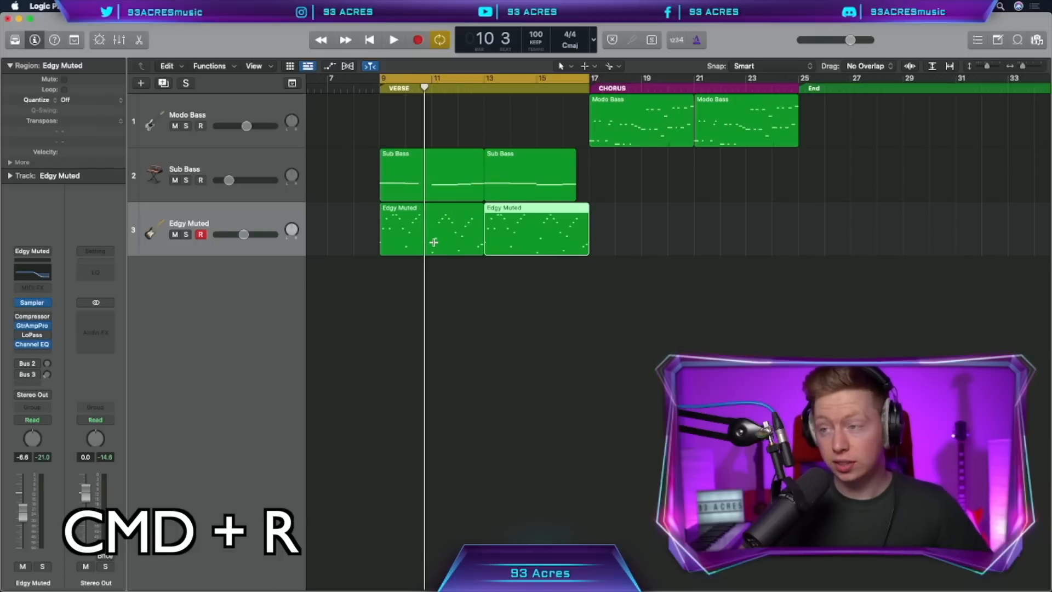
# Trim the second Edgy Muted region to end with the Sub Bass, then duplicate the guitar track with both its regions.
pyautogui.moveTo(588, 244); pyautogui.dragTo(572, 245)
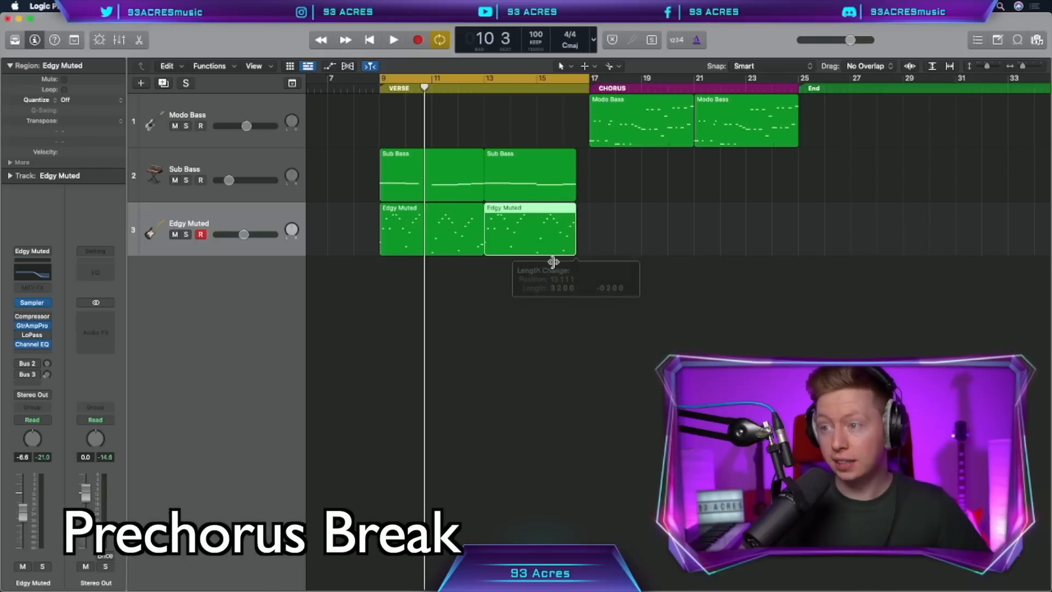
pyautogui.click(361, 272)
pyautogui.press('super+d')
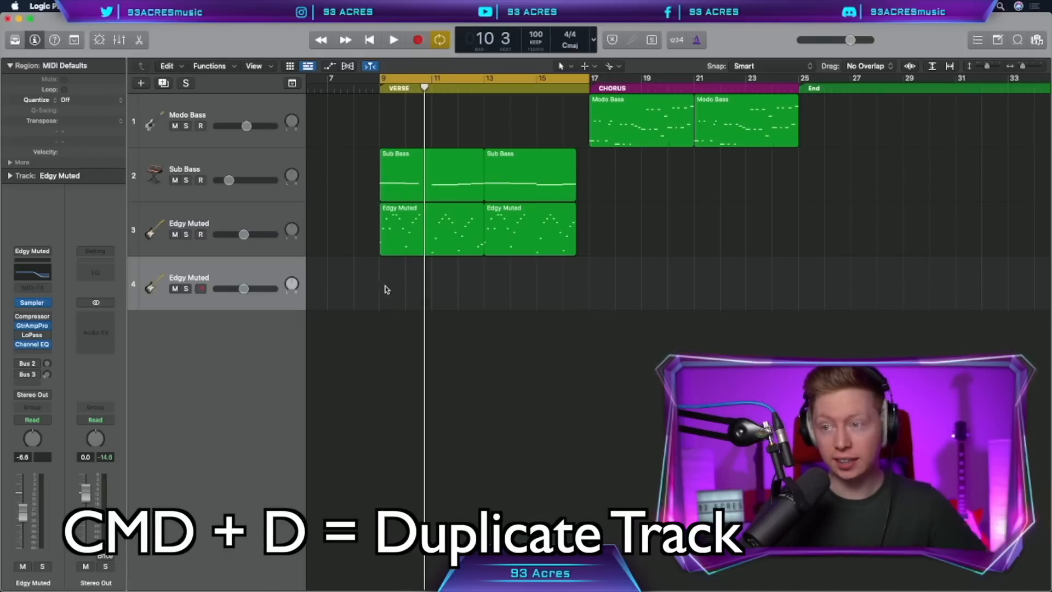
pyautogui.moveTo(395, 230); pyautogui.dragTo(395, 282)
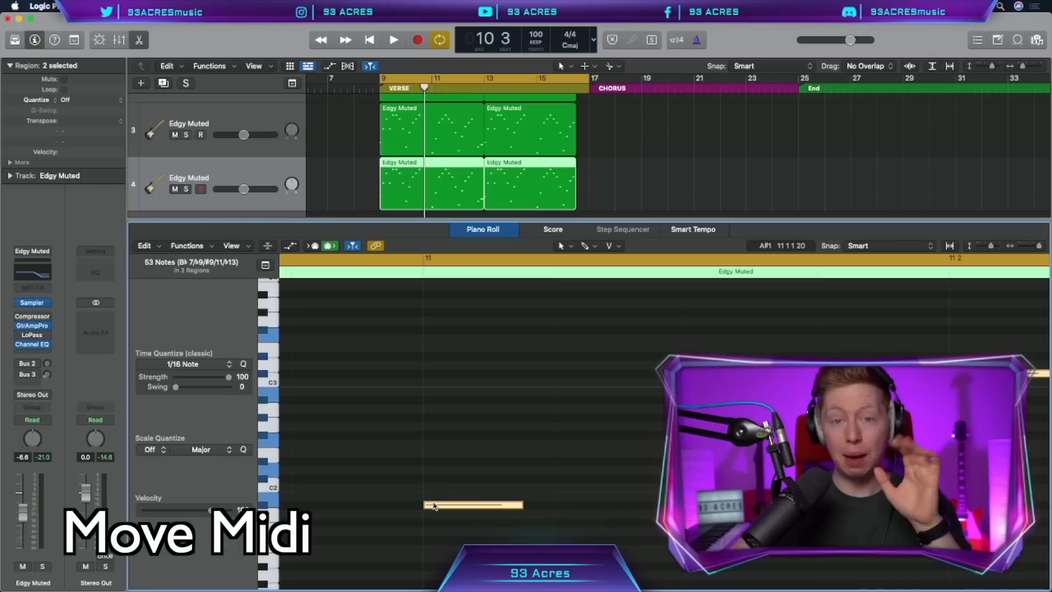
# Shift the copied guitar's MIDI notes slightly and pan the two Edgy Muted tracks to opposite sides, the original at -64.
pyautogui.click(434, 505)
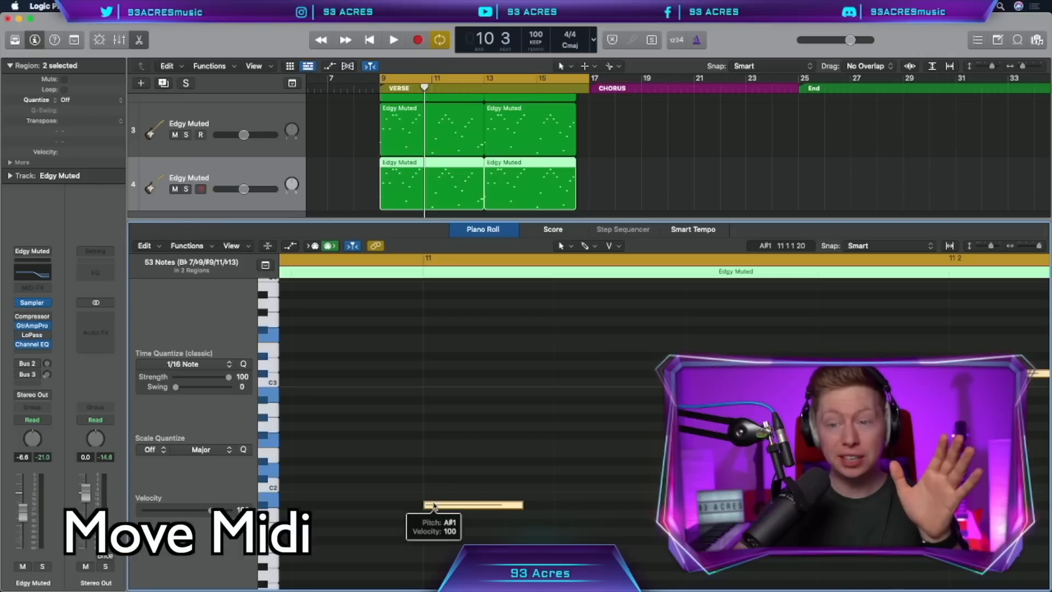
pyautogui.click(434, 506)
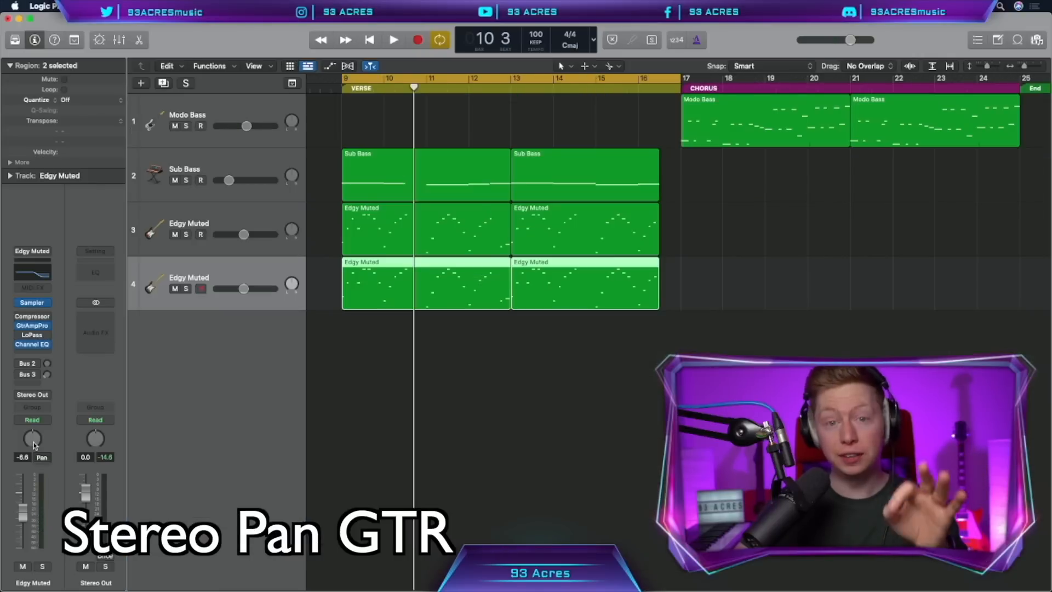
pyautogui.rightClick(29, 445)
pyautogui.click(48, 455)
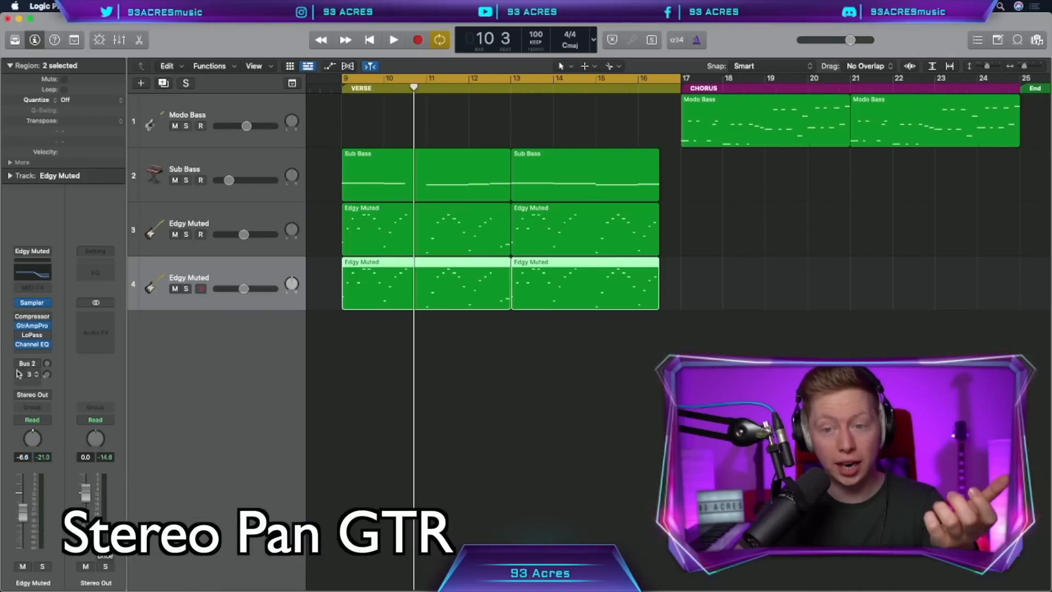
pyautogui.press('Up')
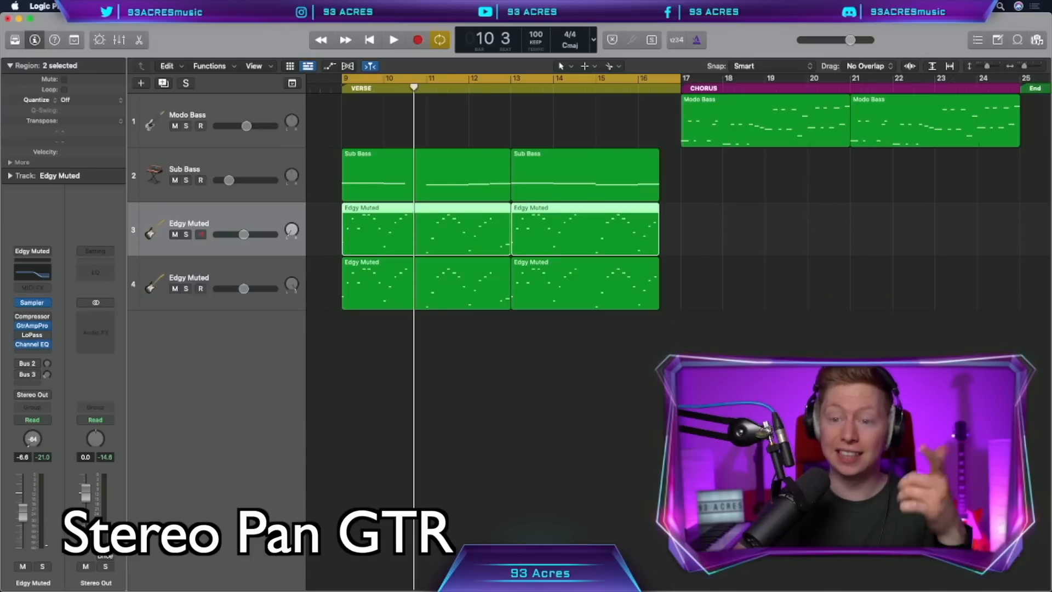
# Combine both Edgy Muted tracks into a summing stack named GTR Group and audition the panned guitars.
pyautogui.keyDown('shift'); pyautogui.click(254, 273); pyautogui.keyUp('shift')
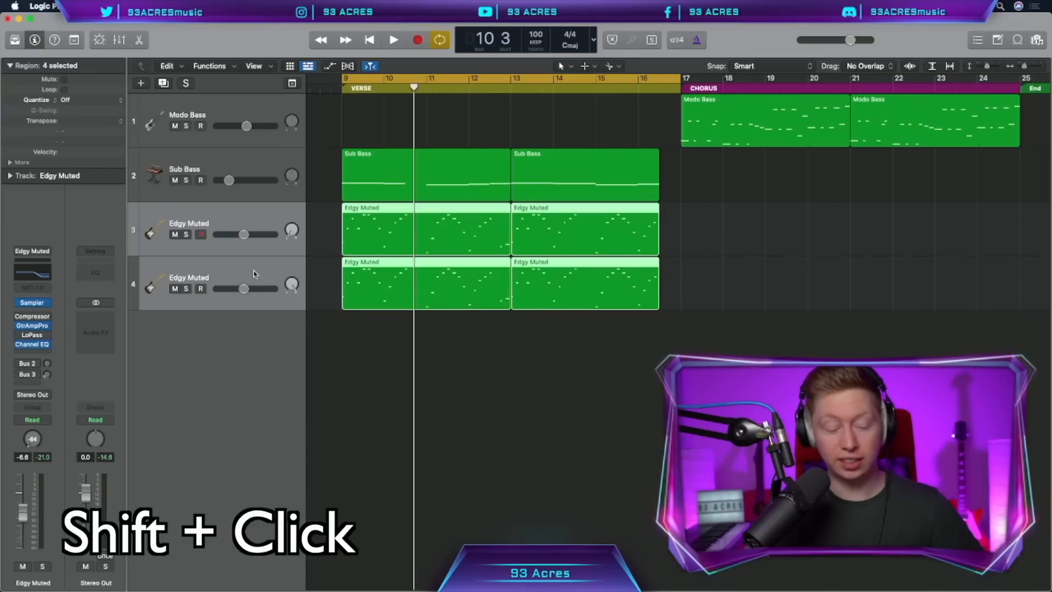
pyautogui.press('shift+super+g')
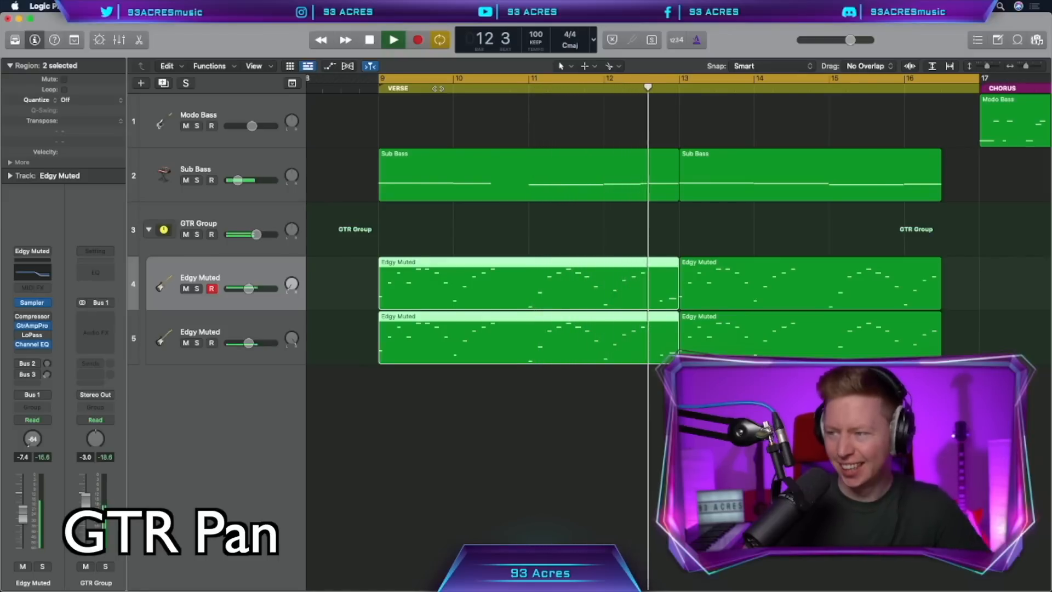
pyautogui.click(375, 483)
pyautogui.press('space')
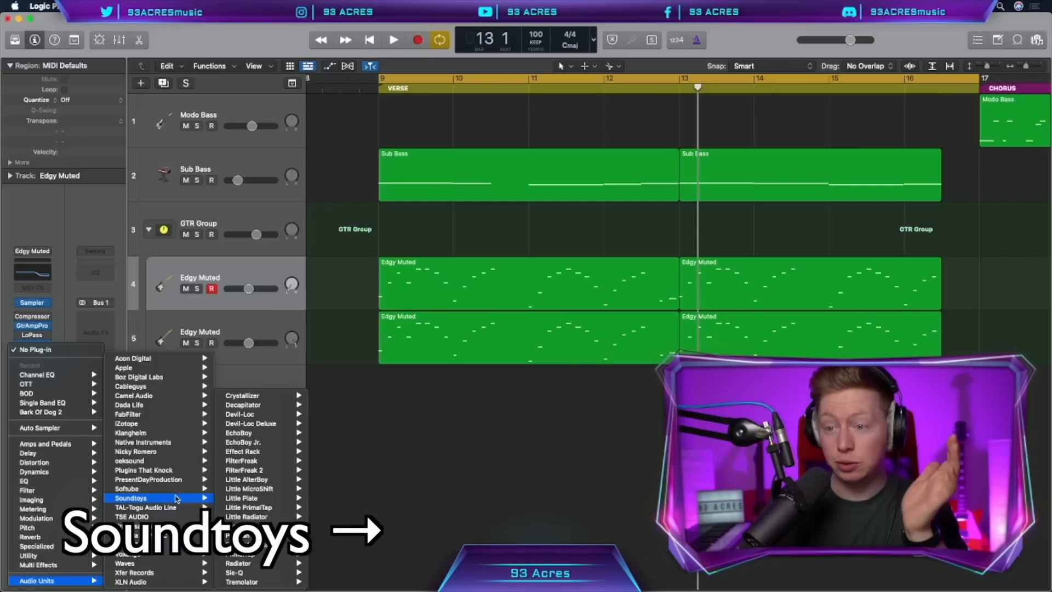
# Insert a stereo Soundtoys Decapitator on the first Edgy Muted track and audition the distortion.
pyautogui.moveTo(263, 467)
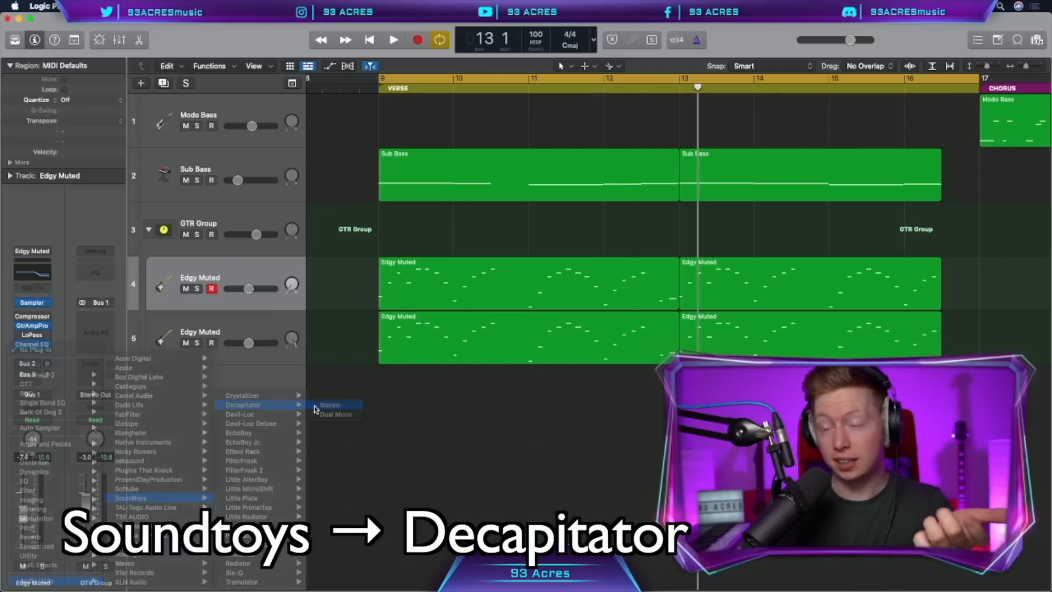
pyautogui.click(328, 468)
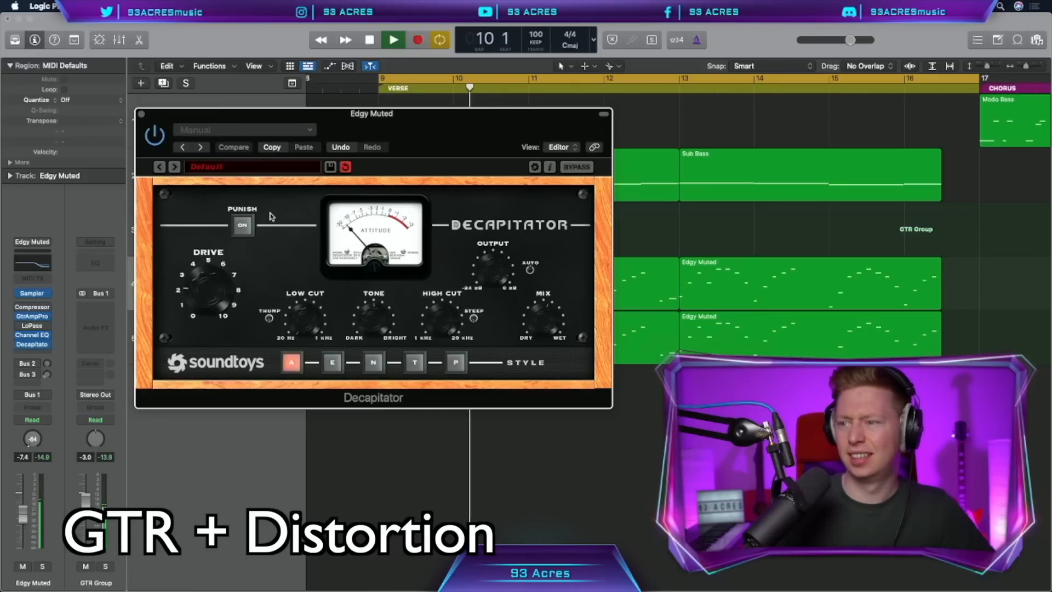
pyautogui.press('space')
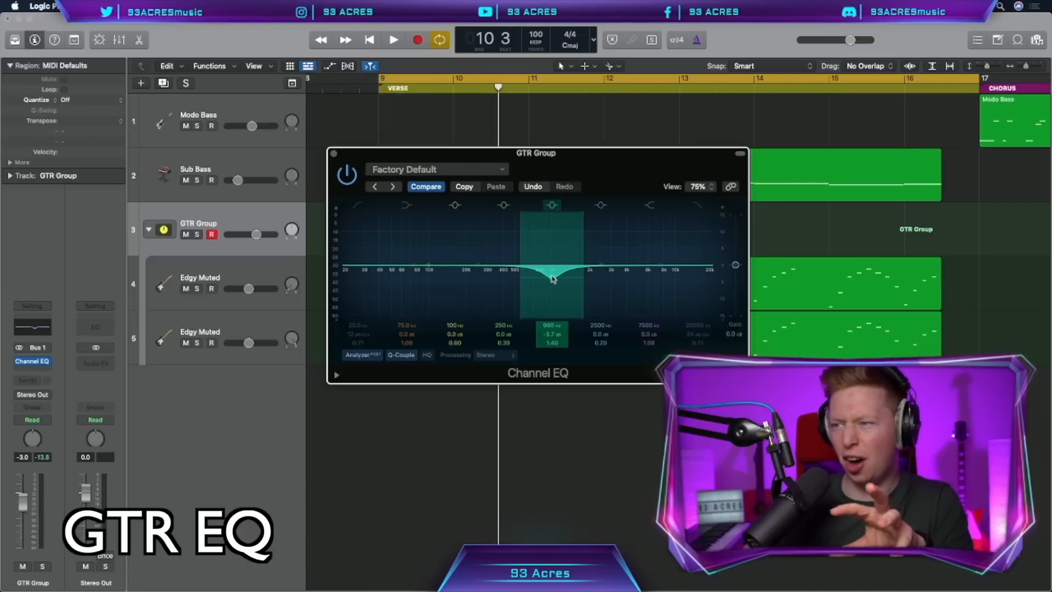
# Audition the GTR Group's Channel EQ, then insert FabFilter Saturn after it and choose a preset from the Best Of category.
pyautogui.press('space')
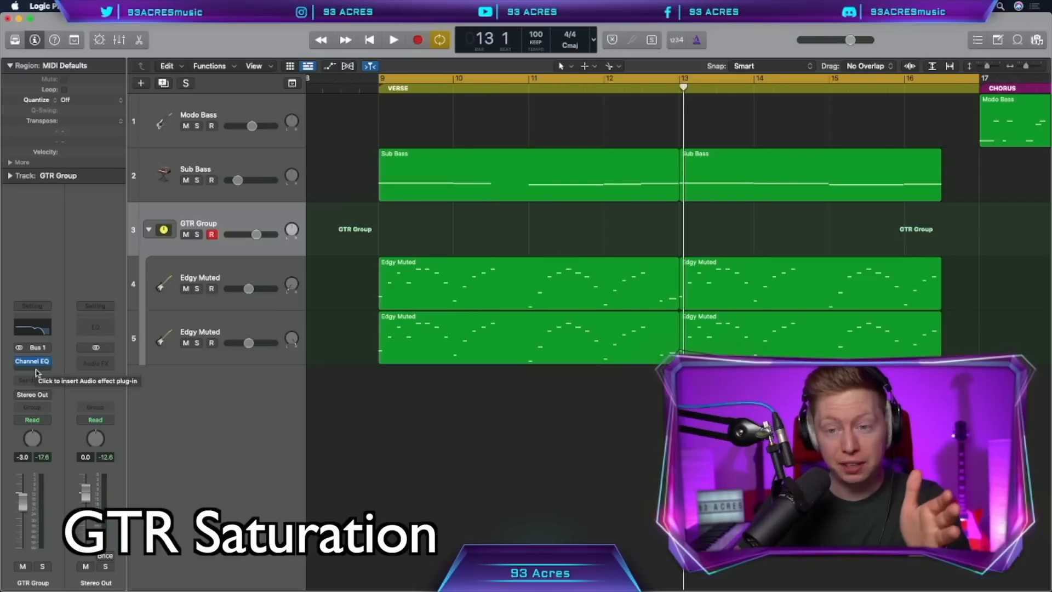
pyautogui.click(37, 372)
pyautogui.moveTo(186, 425)
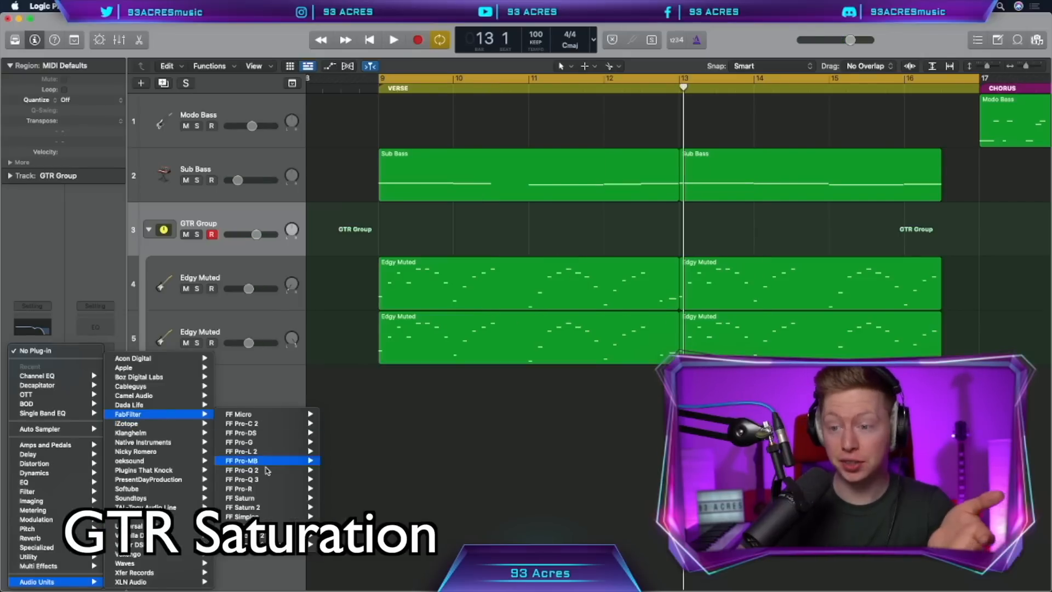
pyautogui.moveTo(296, 498)
pyautogui.click(346, 497)
pyautogui.click(485, 206)
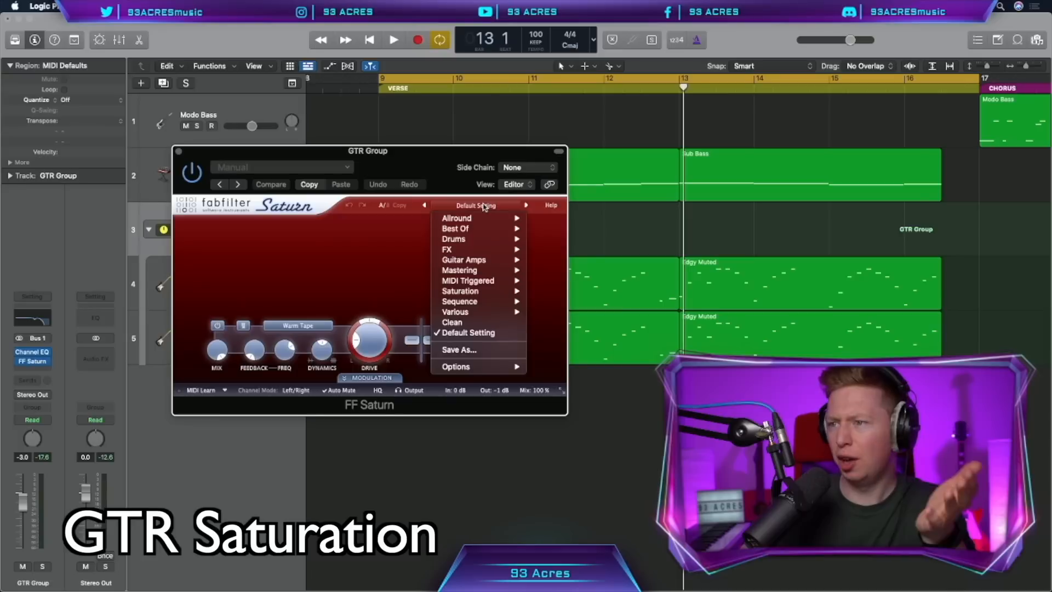
pyautogui.moveTo(454, 228)
pyautogui.click(554, 249)
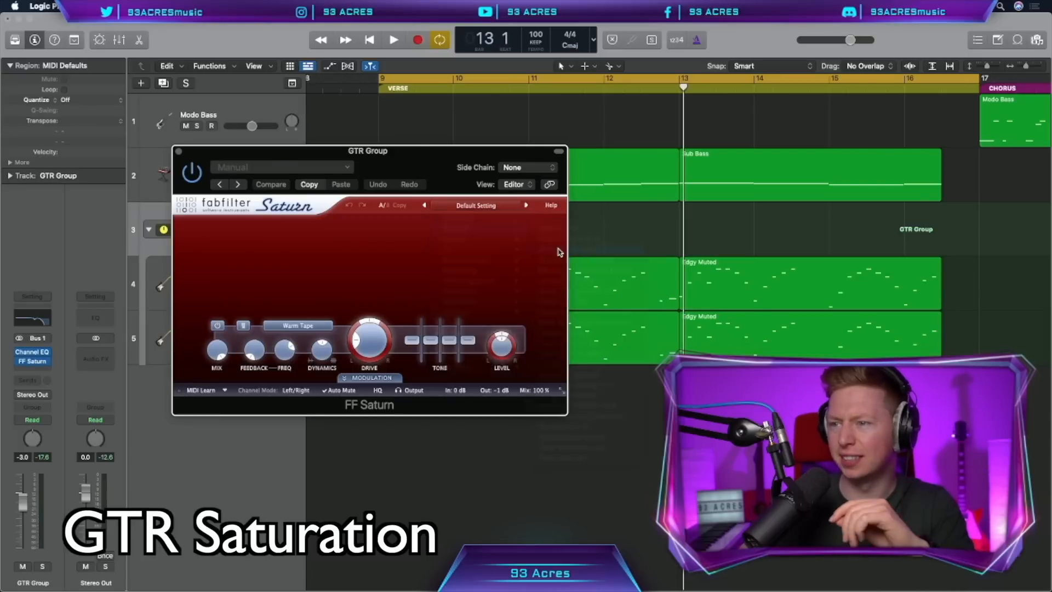
pyautogui.moveTo(532, 345); pyautogui.dragTo(538, 404)
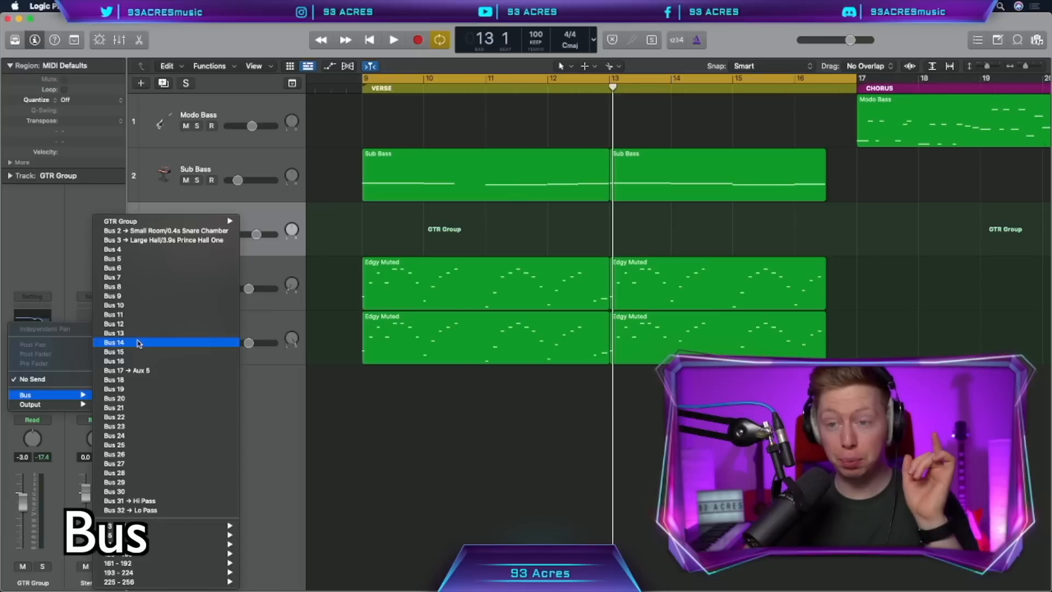
# Send the GTR Group to Bus 14 and add a stereo Tape Delay there with 3% feedback, 0% dry and 100% wet.
pyautogui.click(139, 343)
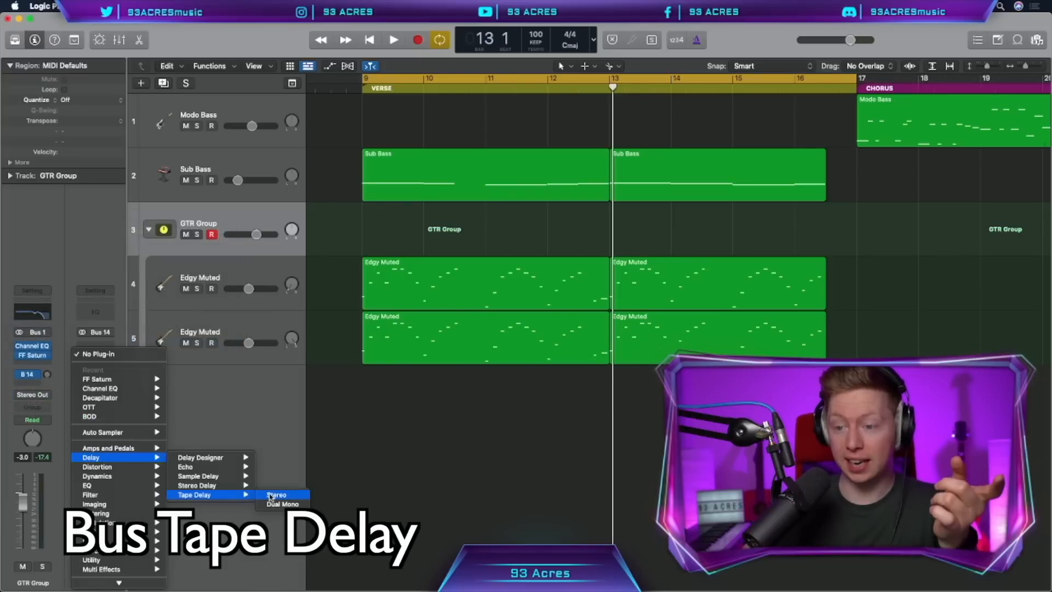
pyautogui.click(274, 495)
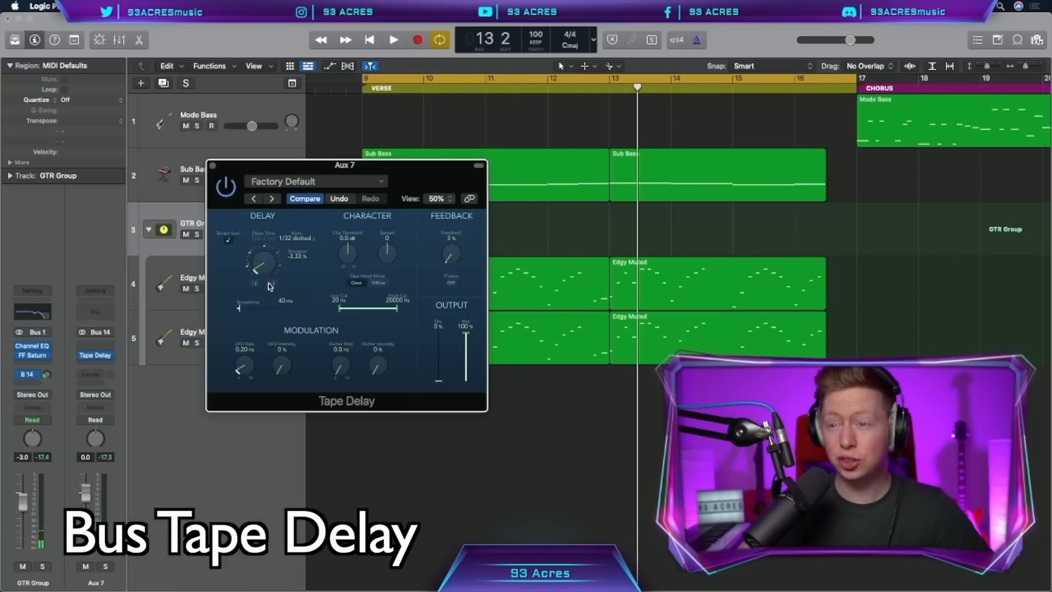
pyautogui.press('space')
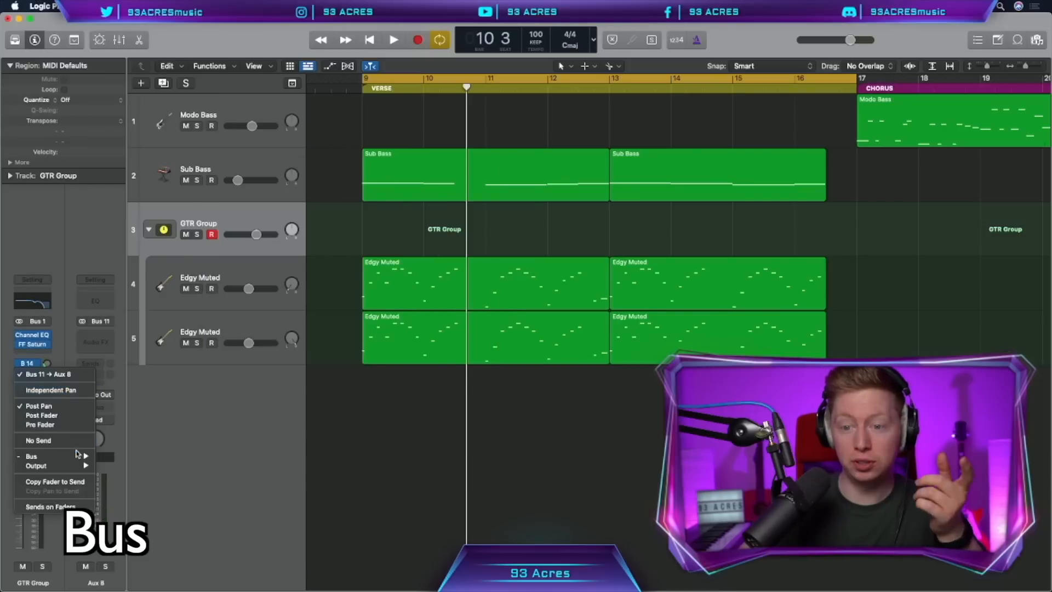
# Insert Space Designer on the Bus 11 aux, load the medium spring reverb 2.5s Old Vintage Reverb, and audition the send.
pyautogui.click(95, 344)
pyautogui.moveTo(109, 529)
pyautogui.moveTo(235, 564)
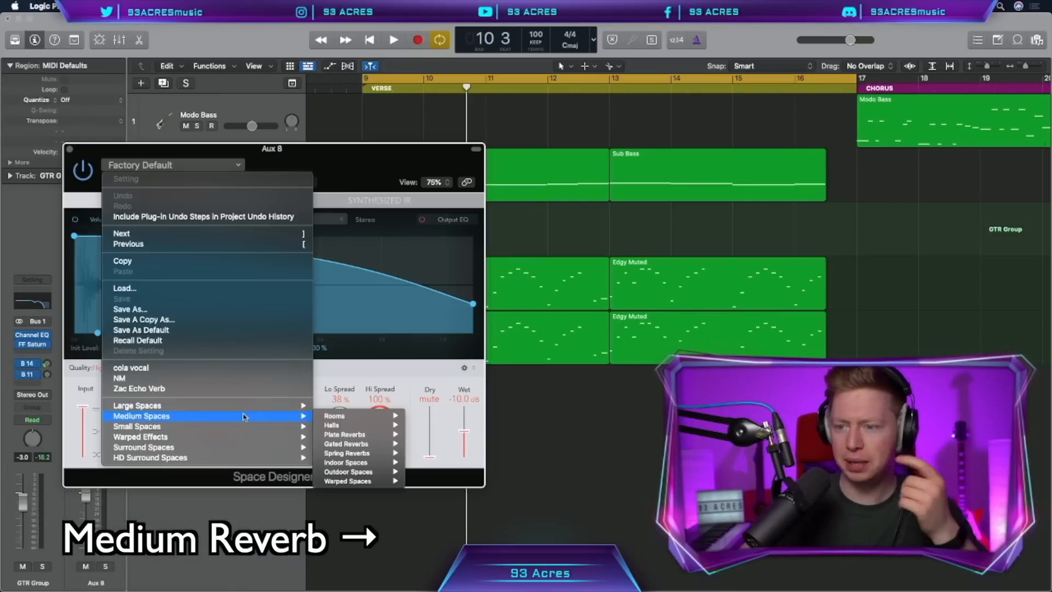
pyautogui.moveTo(375, 454)
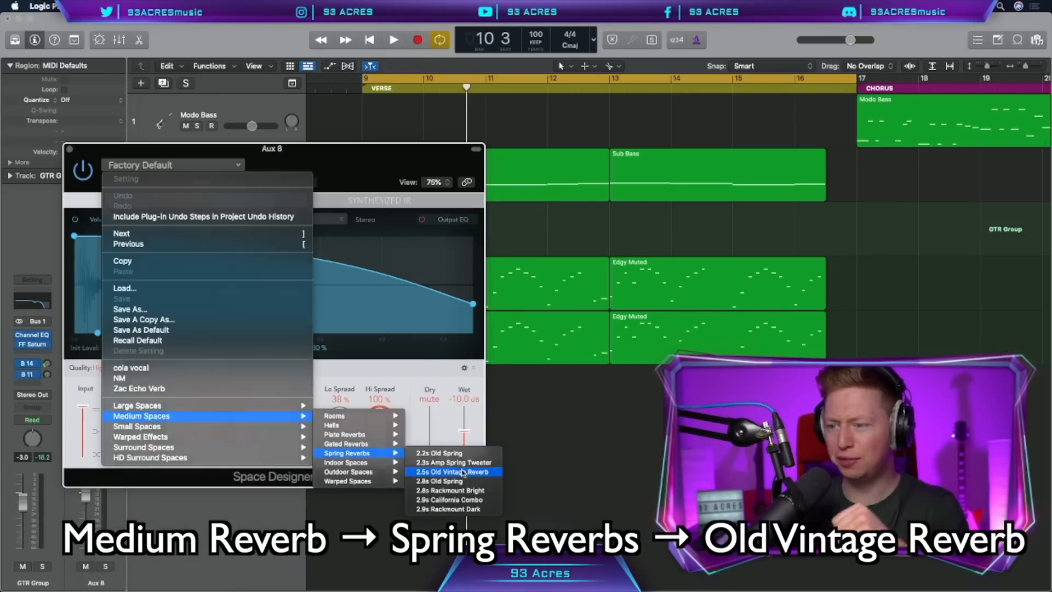
pyautogui.click(452, 472)
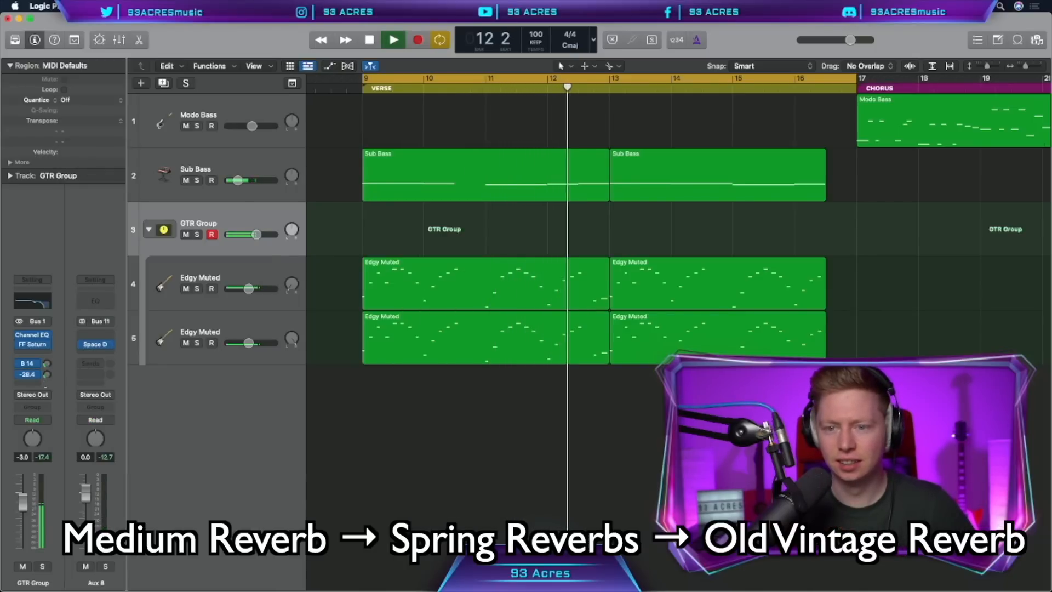
pyautogui.press('space')
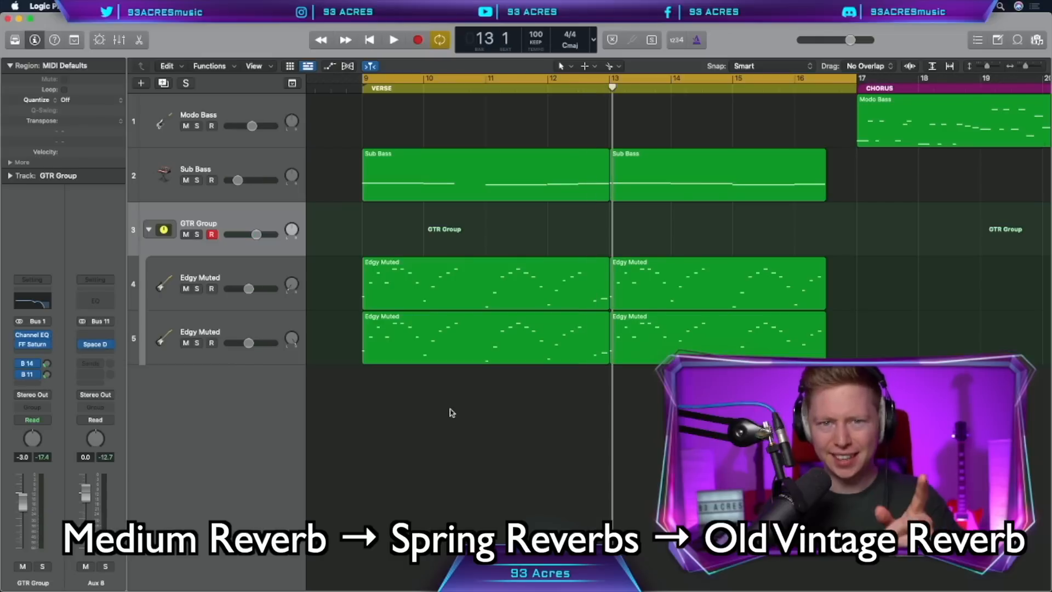
# Insert iZotope Vinyl on the GTR Group and lower its mechanical noise and warp amount.
pyautogui.click(41, 355)
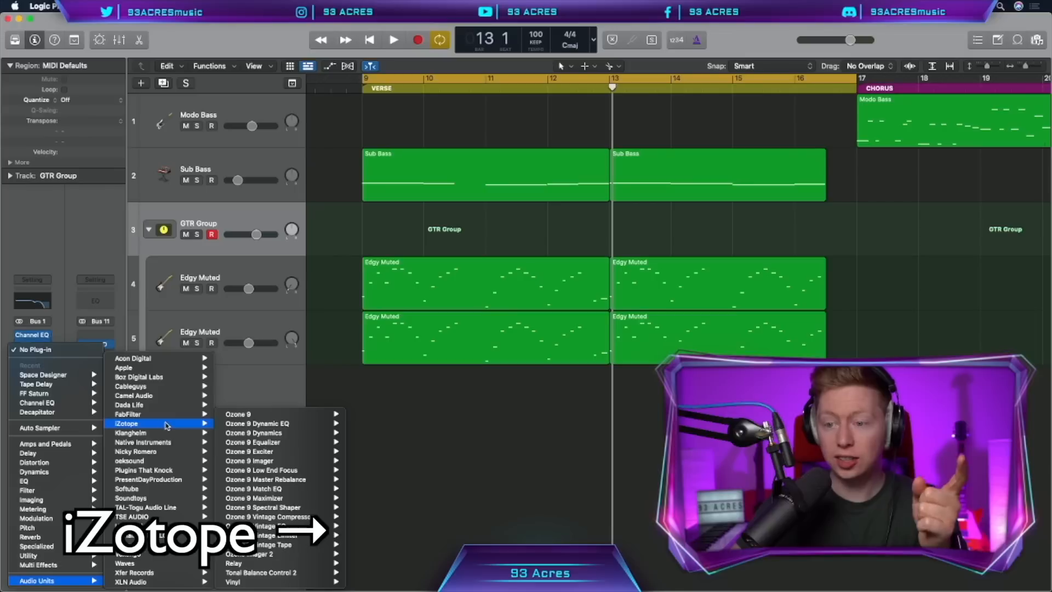
pyautogui.moveTo(314, 580)
pyautogui.click(367, 573)
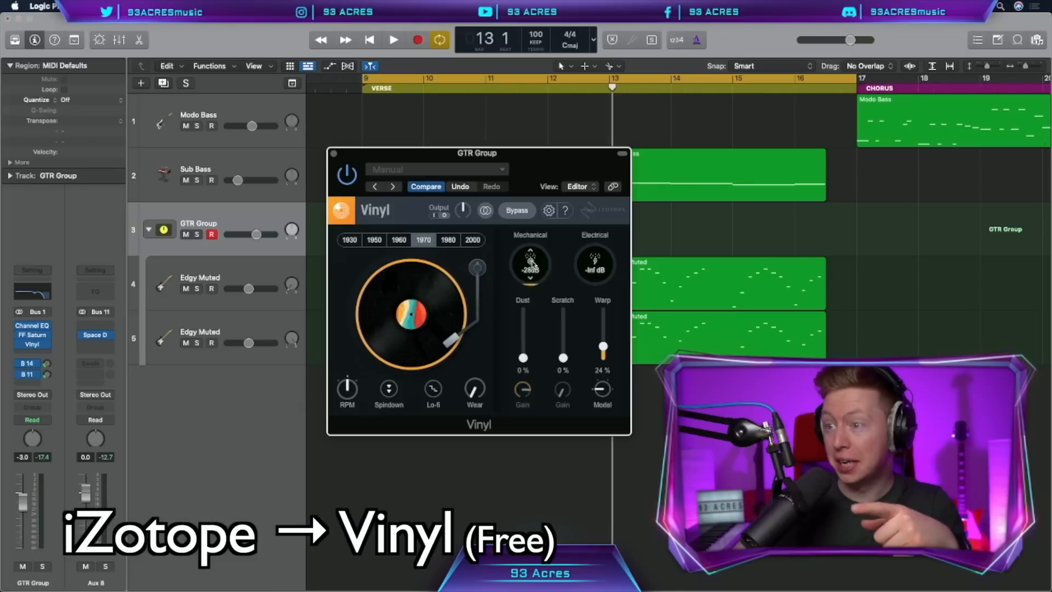
pyautogui.moveTo(543, 235); pyautogui.dragTo(542, 245)
pyautogui.moveTo(602, 348); pyautogui.dragTo(603, 360)
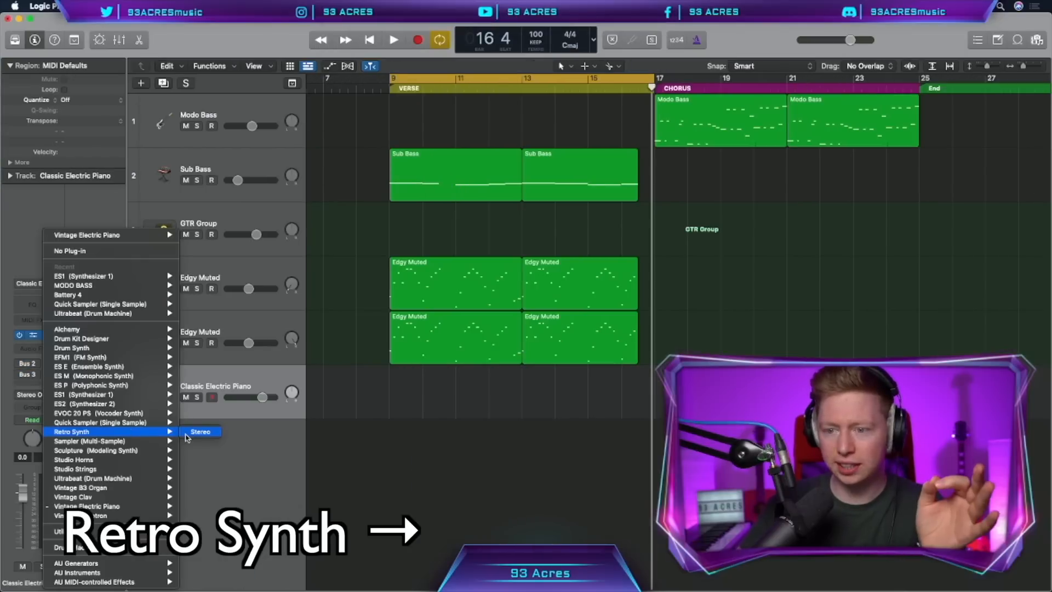
# Load a stereo Retro Synth mixed fully to Osc 1 as the White Noise instrument and set the track volume to -21.0 dB.
pyautogui.click(200, 435)
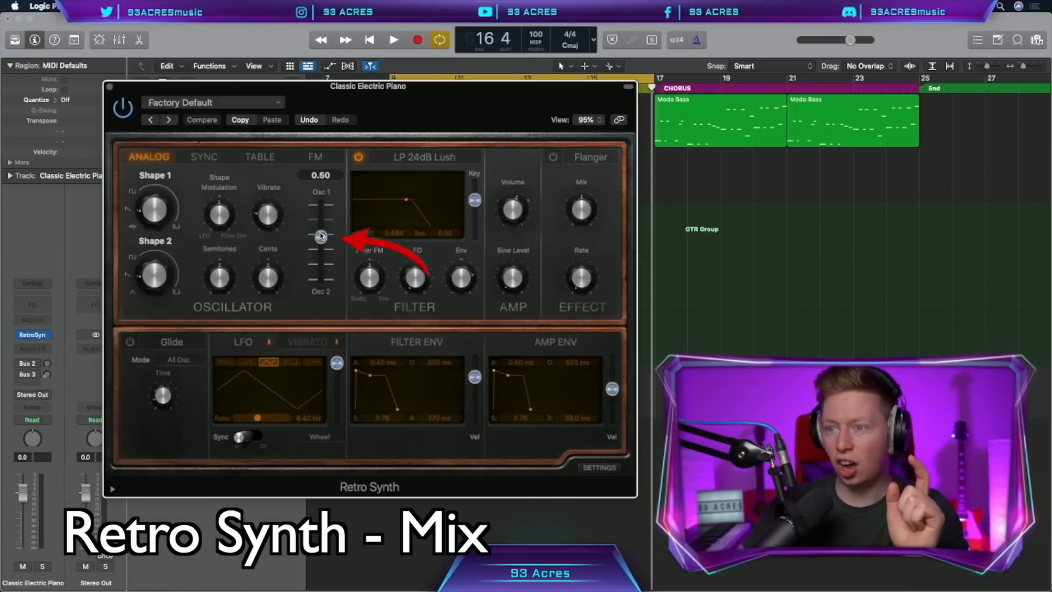
pyautogui.moveTo(320, 236); pyautogui.dragTo(319, 193)
pyautogui.moveTo(154, 215)
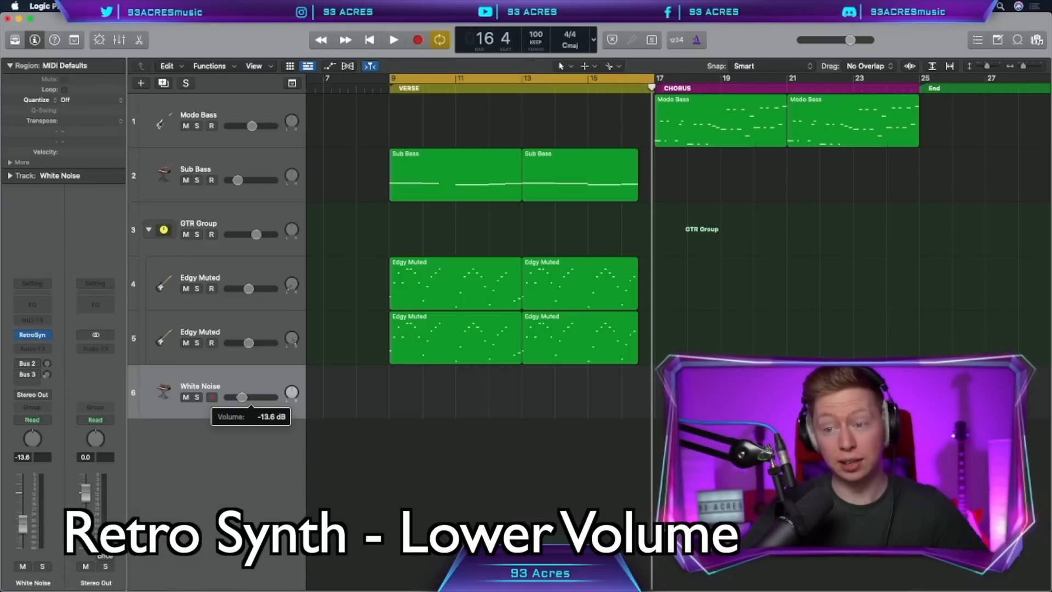
pyautogui.moveTo(241, 396); pyautogui.dragTo(235, 396)
# Record a single White Noise note from bar 9 and extend it with its region to the chorus at bar 17.
pyautogui.press('r')
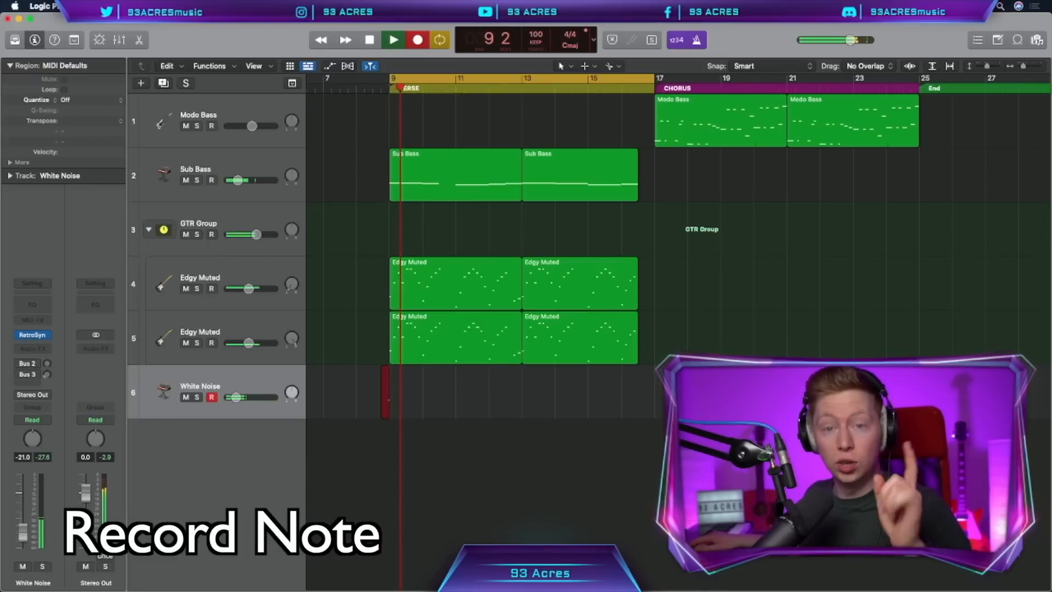
pyautogui.press('space')
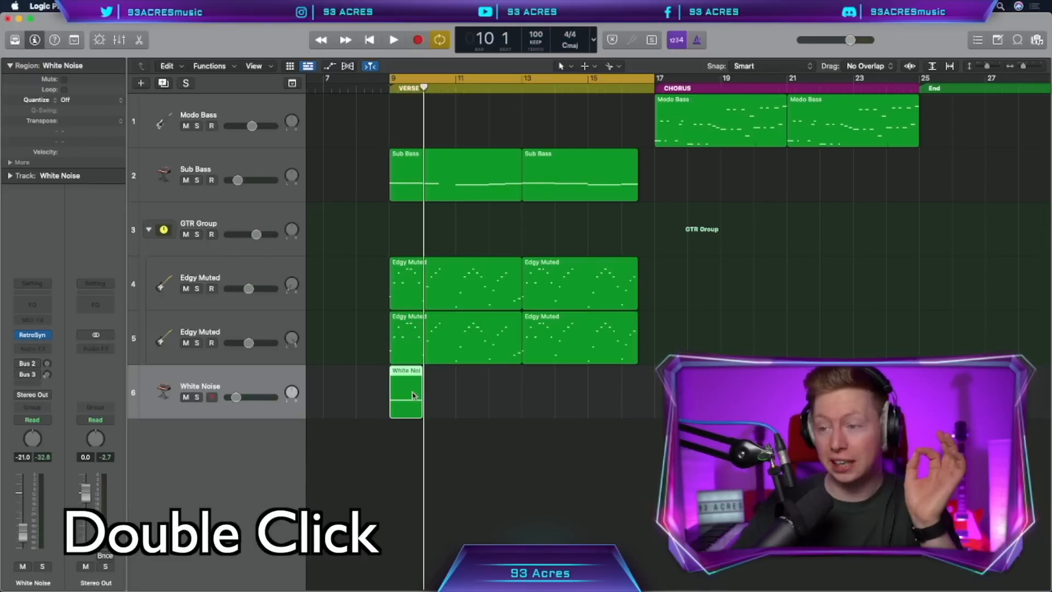
pyautogui.doubleClick(403, 392)
pyautogui.moveTo(422, 184); pyautogui.dragTo(657, 184)
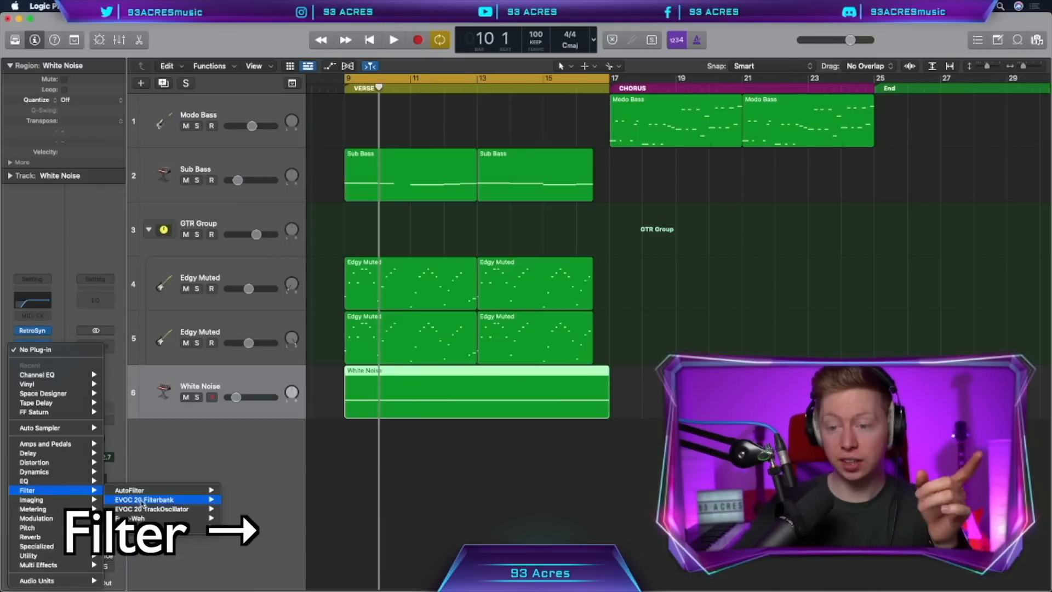
# Insert a stereo AutoFilter on the White Noise track and show track automation.
pyautogui.moveTo(214, 491)
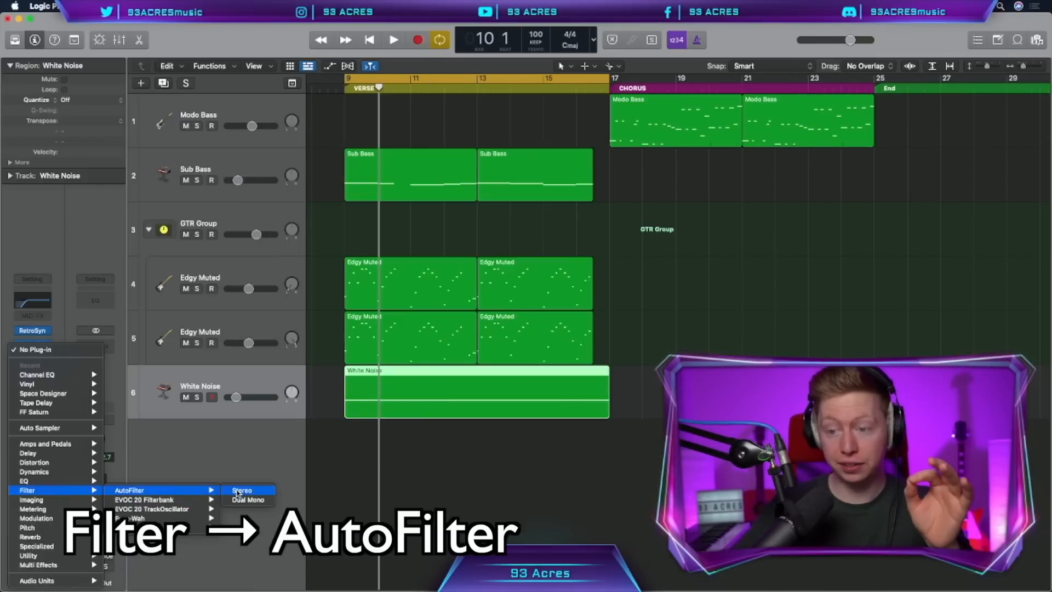
pyautogui.click(250, 492)
pyautogui.press('a')
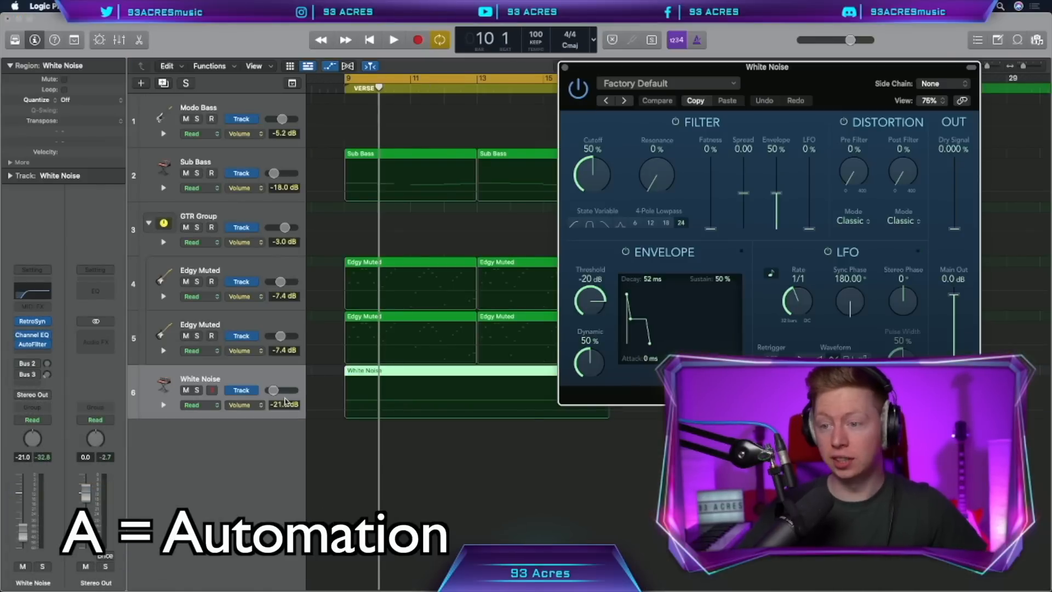
# Set the White Noise track's automation mode to Latch and add AutoFilter Cutoff automation points at 54% on its region.
pyautogui.click(199, 405)
pyautogui.click(203, 418)
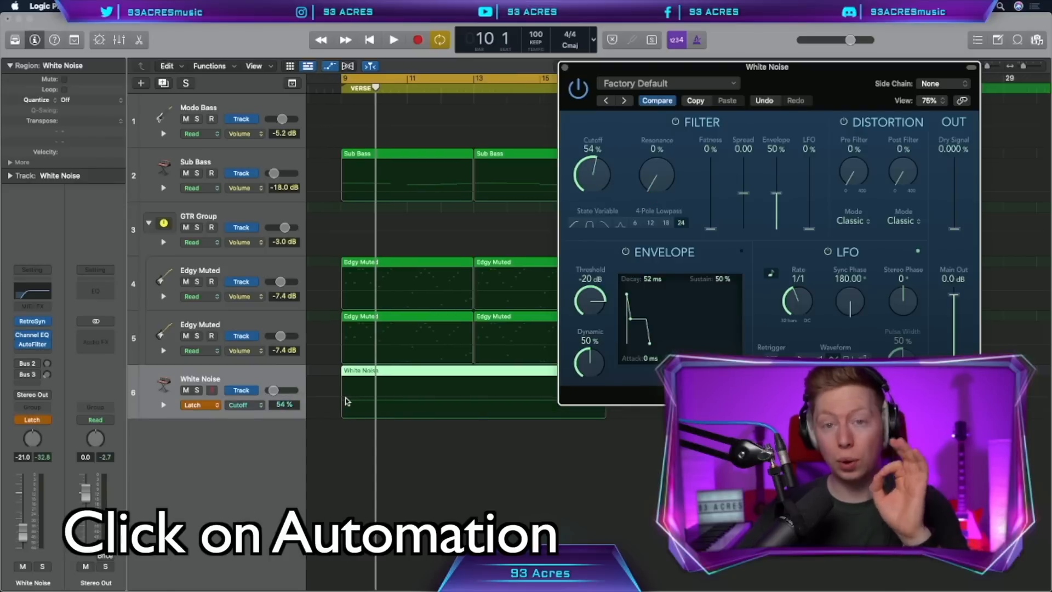
pyautogui.click(345, 402)
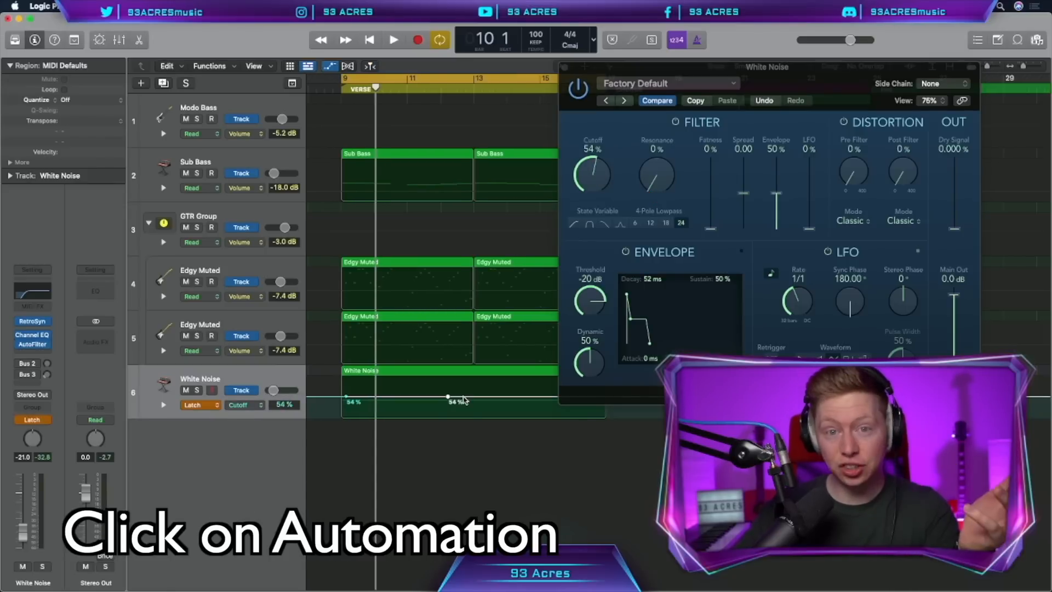
# Return the White Noise automation to Read and shape the AutoFilter cutoff into a rising ramp across the verse.
pyautogui.click(200, 405)
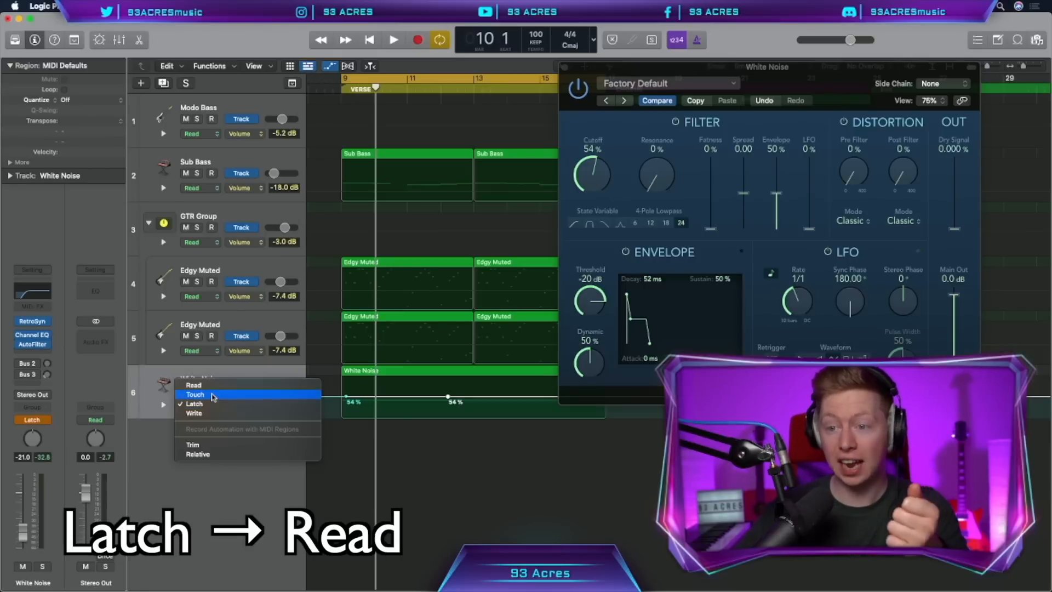
pyautogui.click(208, 384)
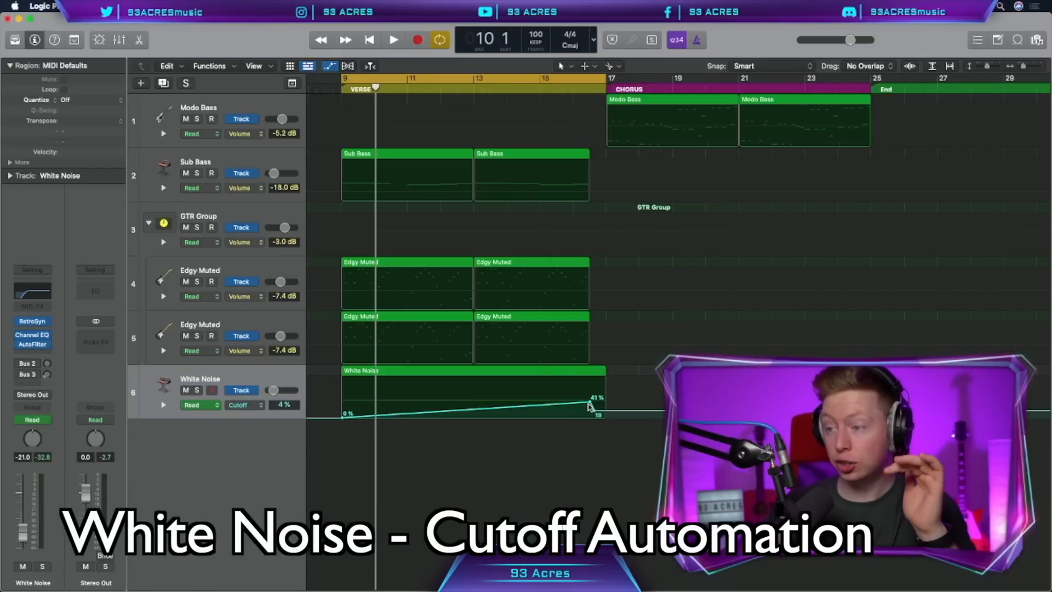
pyautogui.moveTo(591, 408)
pyautogui.mouseDown()
pyautogui.moveTo(590, 385)
pyautogui.moveTo(591, 410)
pyautogui.mouseUp()
pyautogui.moveTo(871, 405); pyautogui.dragTo(870, 392)
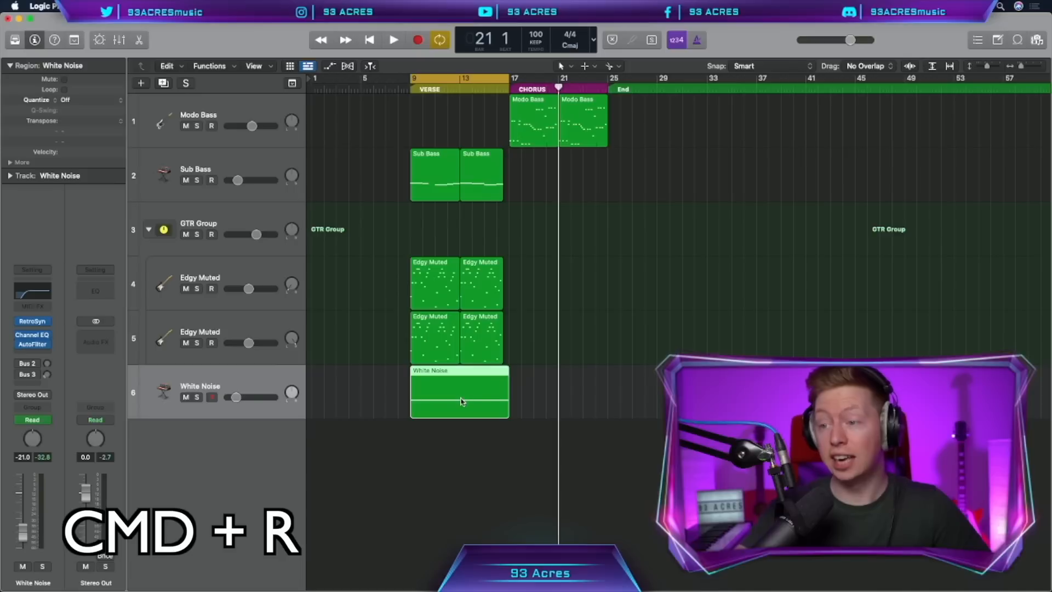
# Repeat the White Noise region into the chorus without copying its automation data, and adjust the verse's cutoff riser.
pyautogui.press('super+r')
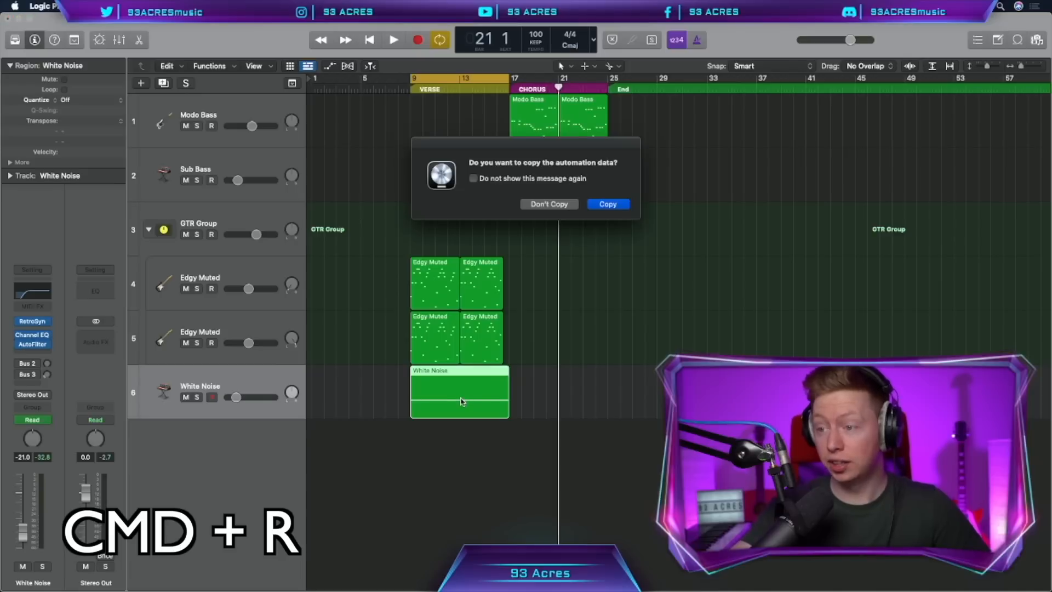
pyautogui.click(570, 207)
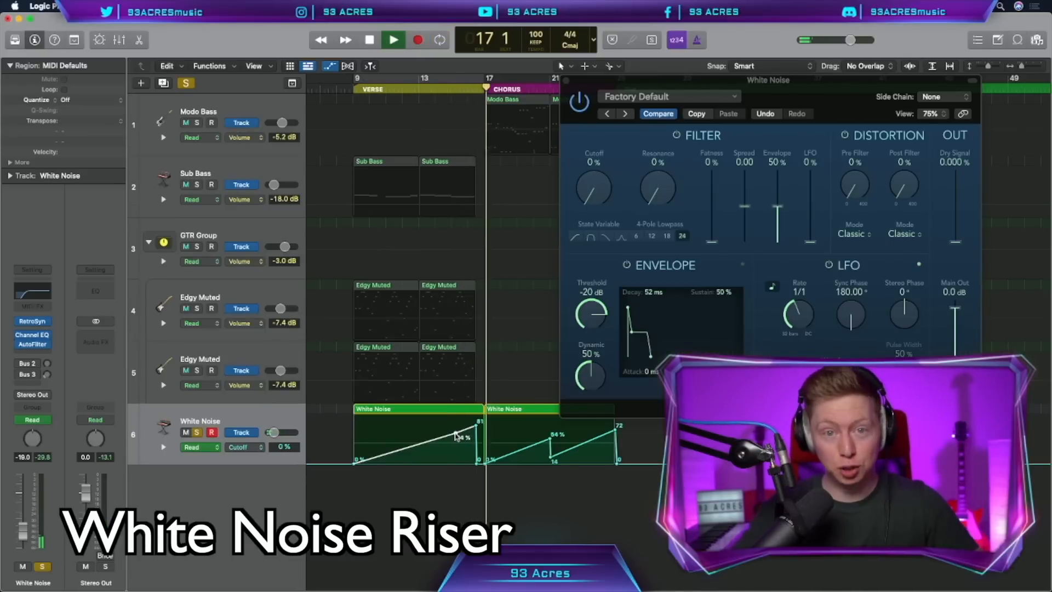
pyautogui.press('space')
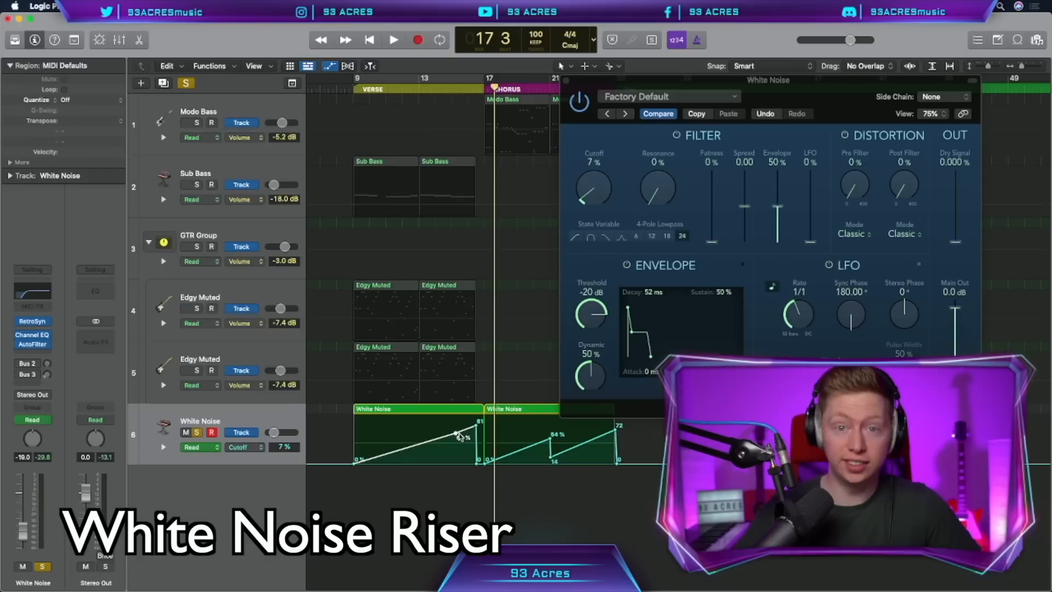
pyautogui.moveTo(459, 436); pyautogui.dragTo(457, 444)
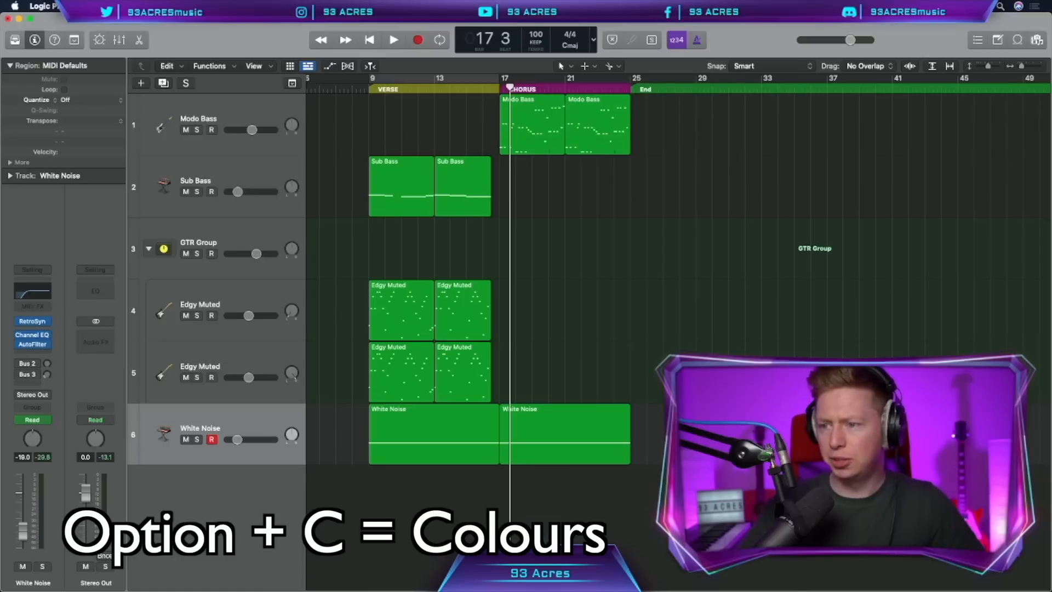
# Colour the Modo Bass and Sub Bass regions red, the Edgy Muted guitar regions turquoise and the White Noise regions yellow.
pyautogui.hotkey('alt', 'c')
pyautogui.click(553, 251)
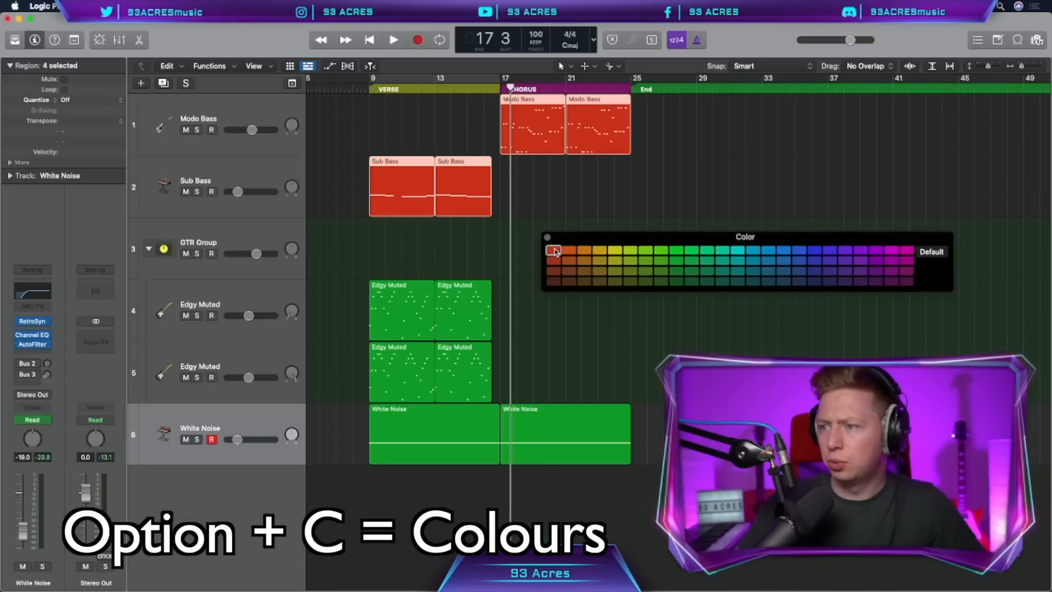
pyautogui.click(391, 305)
pyautogui.click(737, 251)
pyautogui.click(433, 433)
pyautogui.click(614, 251)
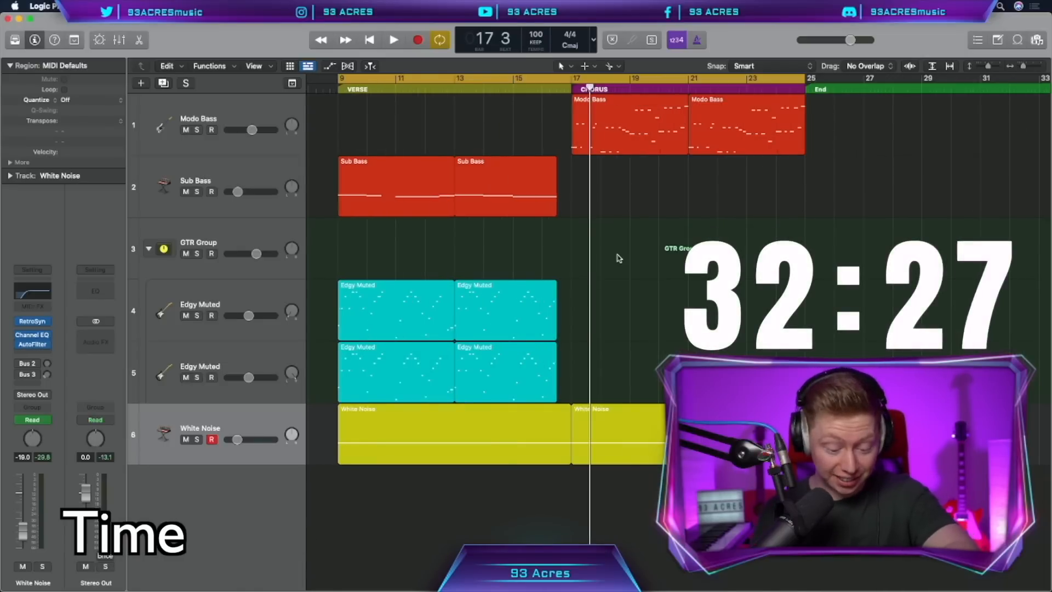
pyautogui.hscroll(1, 620, 290)
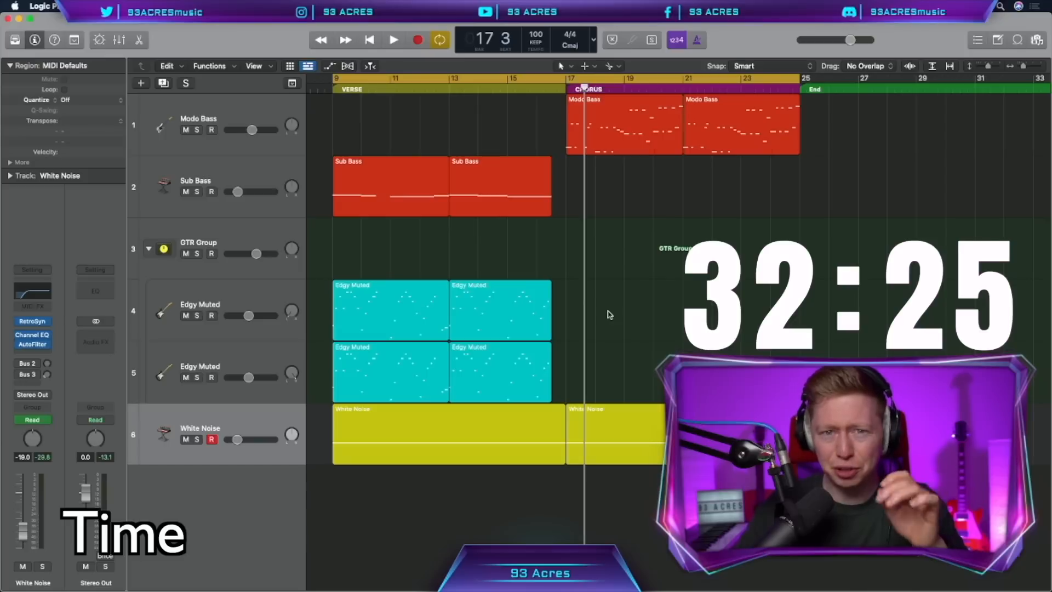
# Create a software instrument track and load the Wurlitzer Ballad patch found by searching the library for "wurli".
pyautogui.press('alt+super+n')
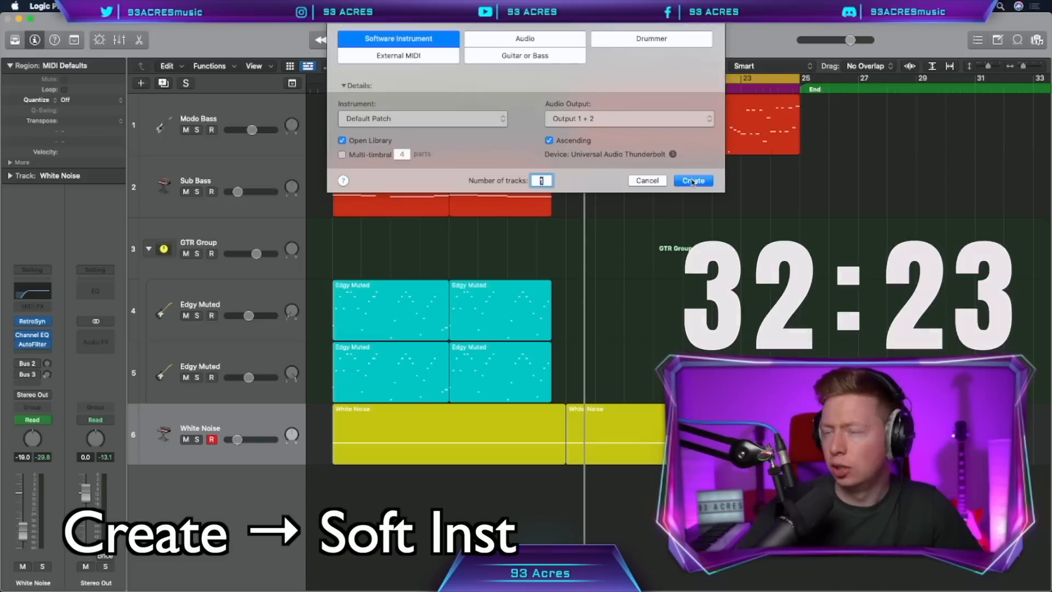
pyautogui.press('Return')
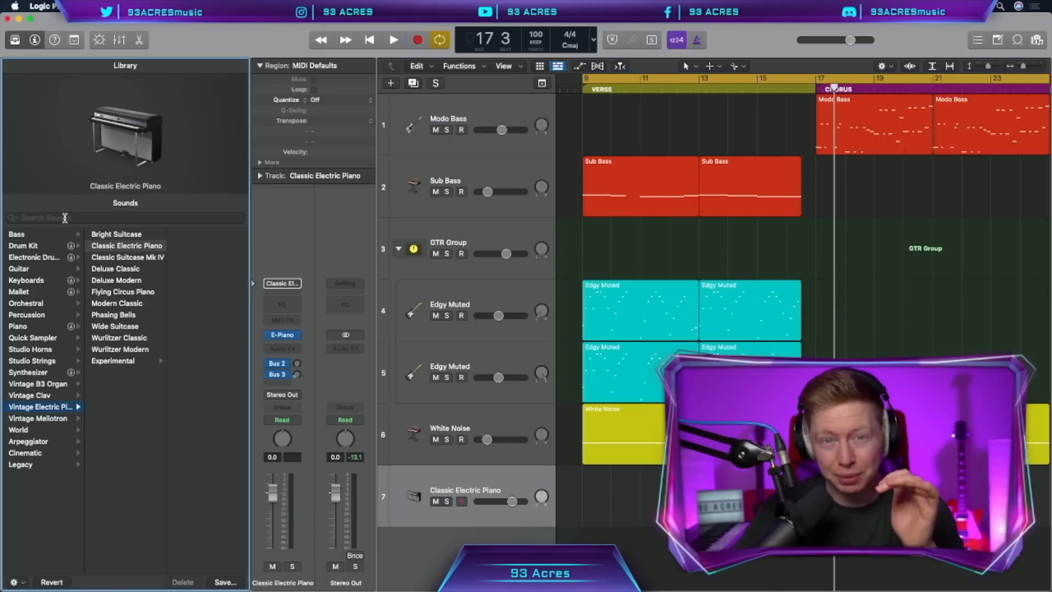
pyautogui.click(64, 218)
pyautogui.write('wur')
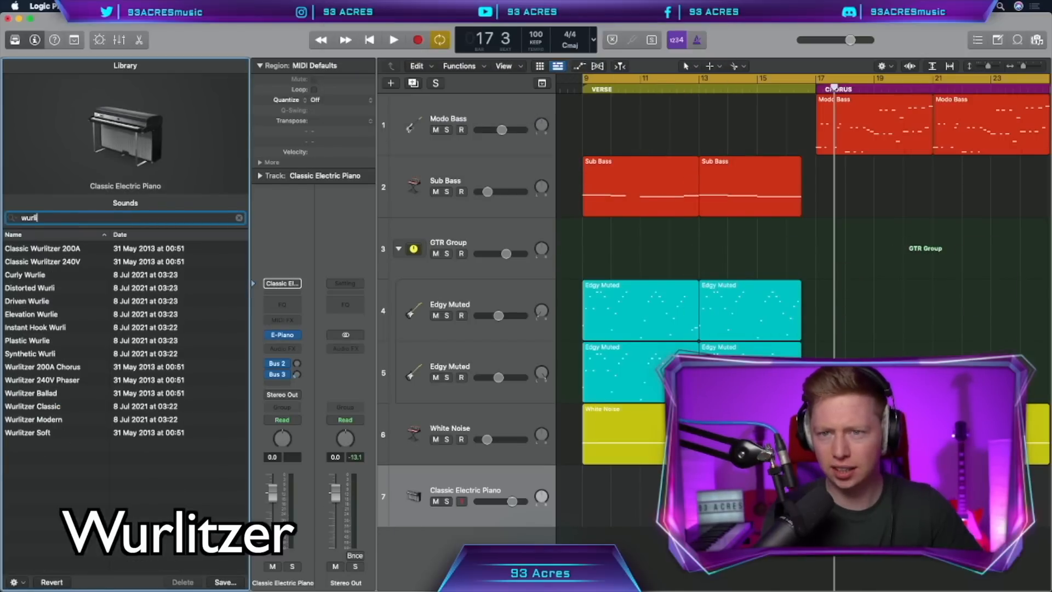
pyautogui.write('li')
pyautogui.click(30, 393)
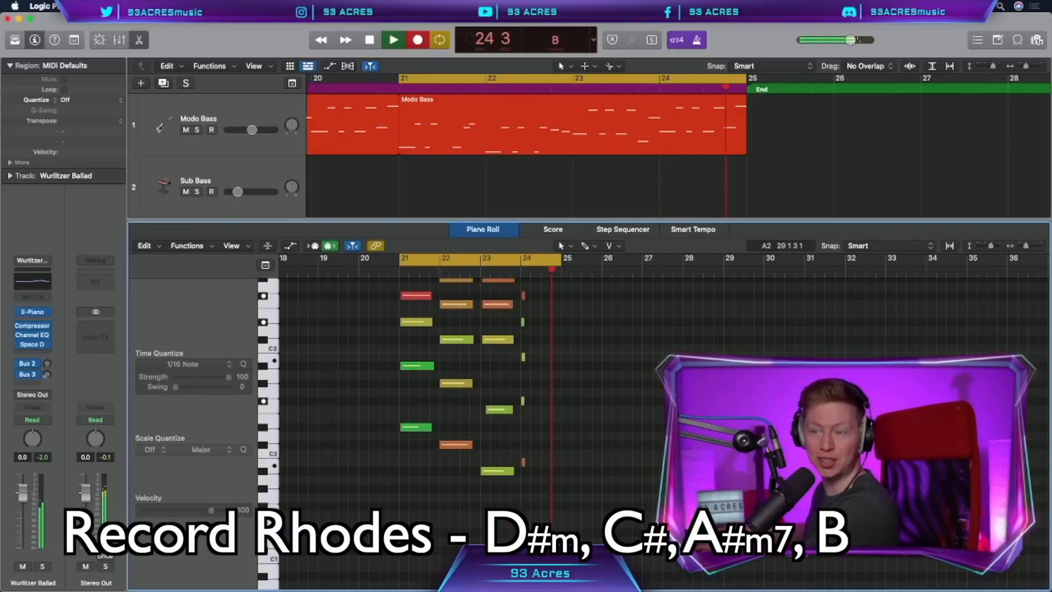
# Quantize all recorded Wurlitzer Ballad notes to 1/16 and extend them to full legato length, keeping the chord notes.
pyautogui.hotkey('ctrl', 'a')
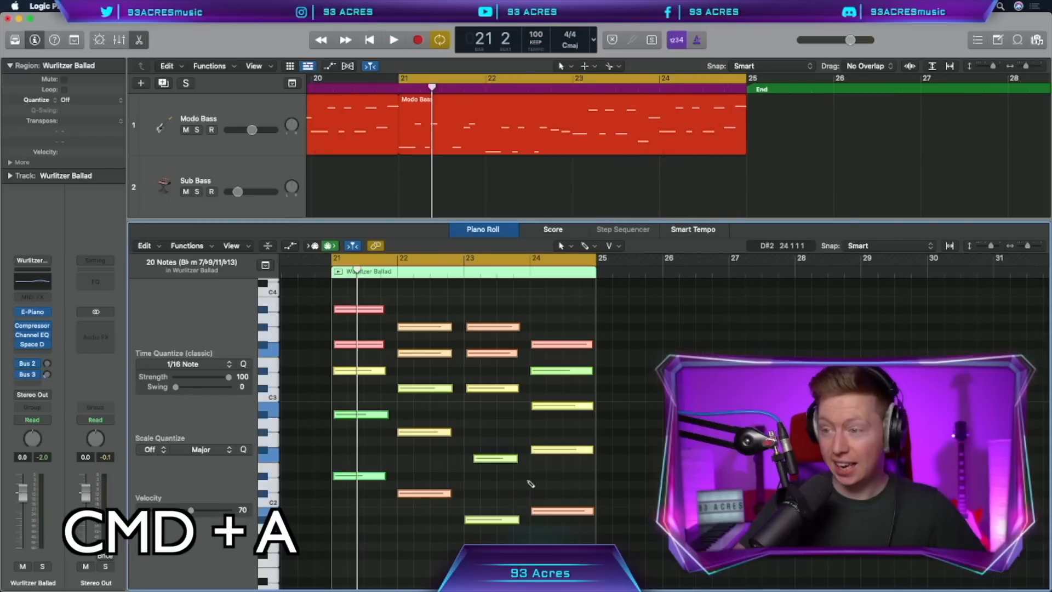
pyautogui.press('q')
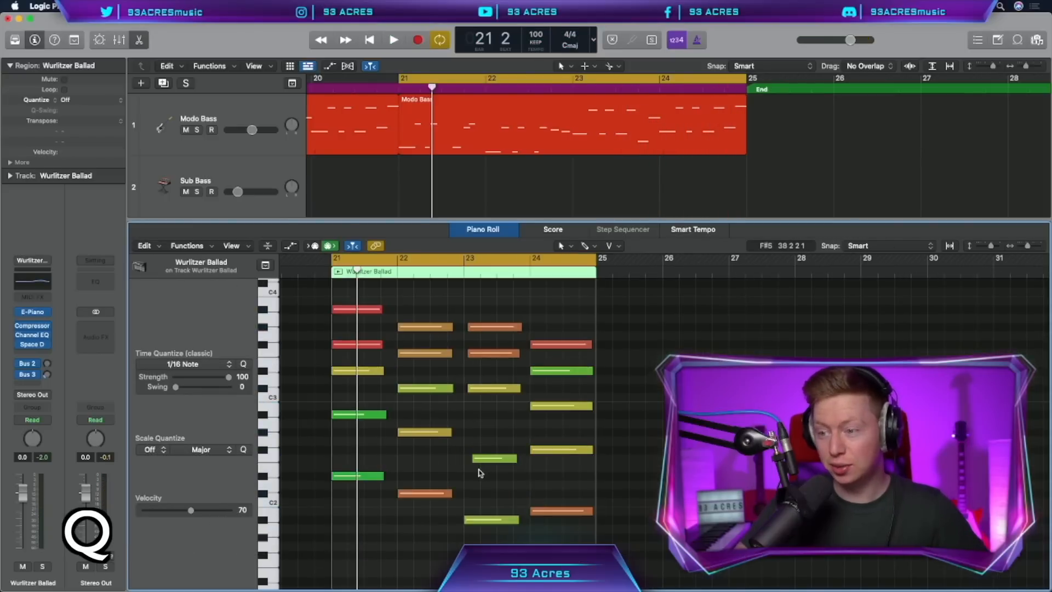
pyautogui.press('super+a')
pyautogui.hotkey('shift', '\\')
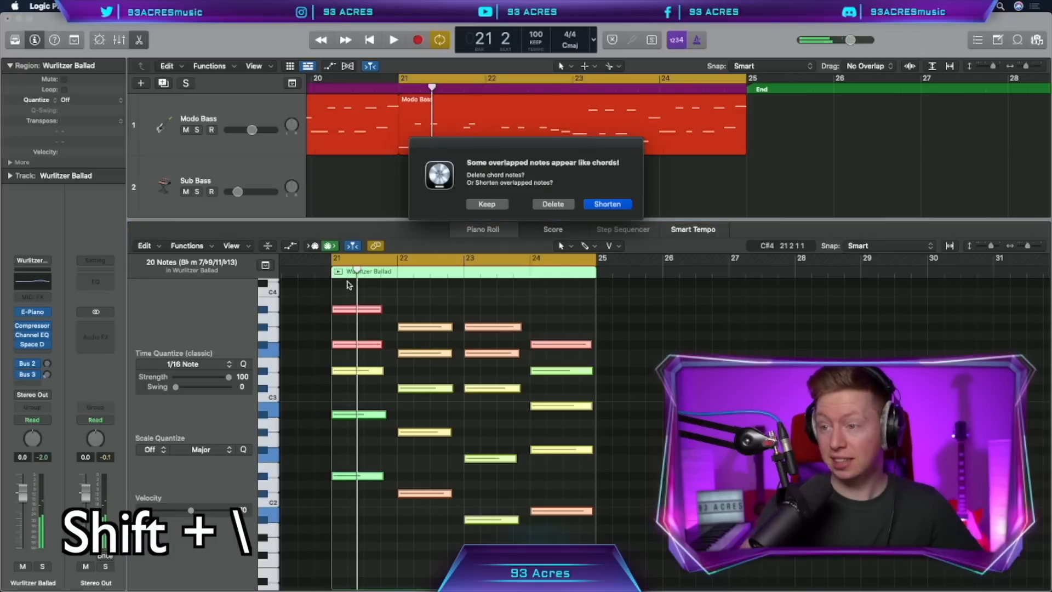
pyautogui.click(488, 204)
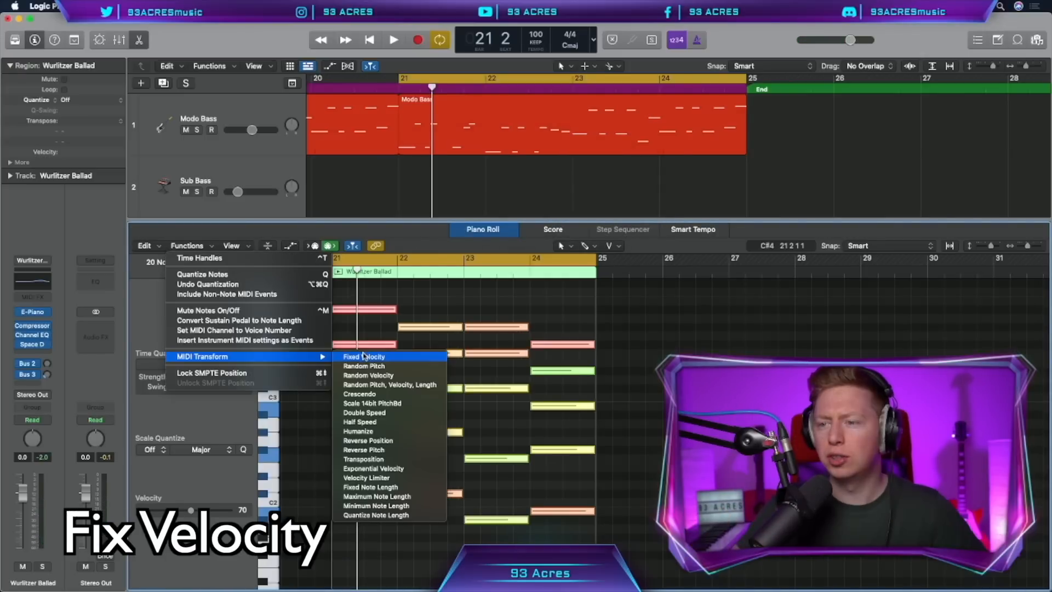
# Apply the Fixed Velocity MIDI transform to the Wurlitzer Ballad notes, giving them a velocity of 100.
pyautogui.click(372, 428)
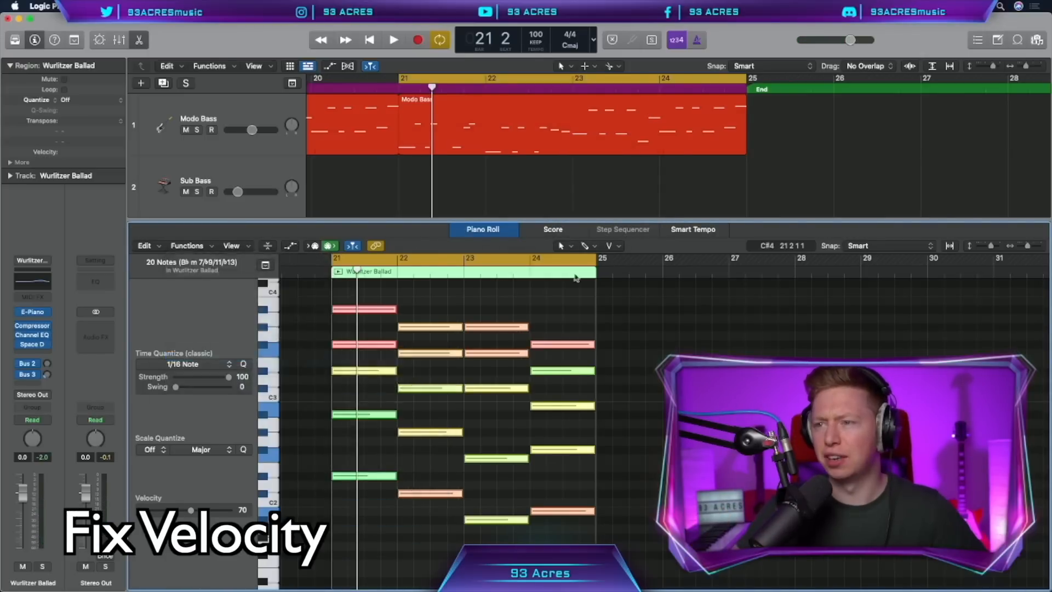
pyautogui.click(587, 386)
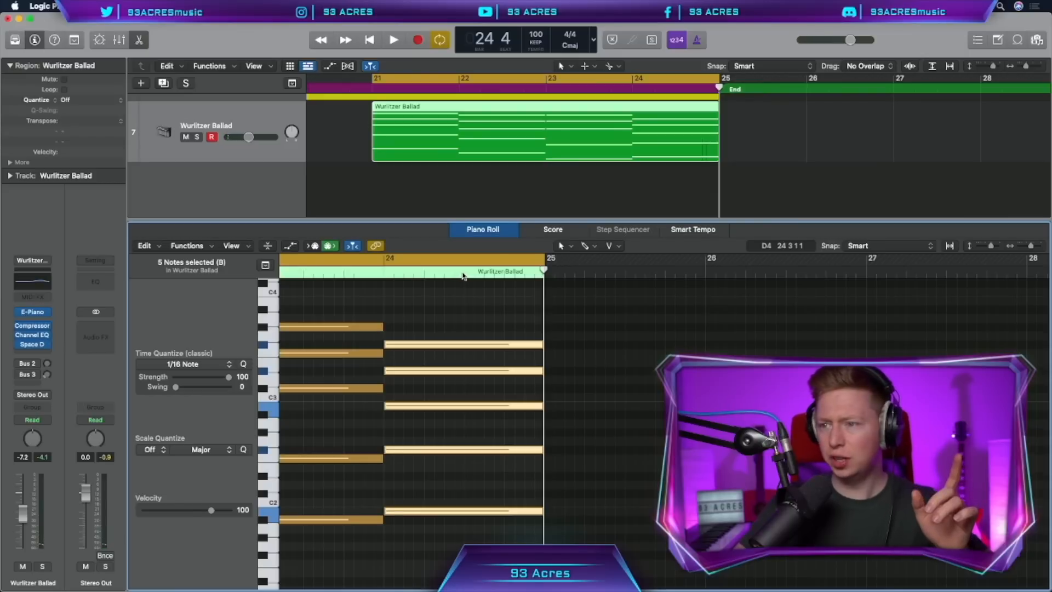
# Split the Wurlitzer Ballad chord in bar 24, raise the split-off part two semitones and limit it to the final beat.
pyautogui.click(463, 275)
pyautogui.press('super+t')
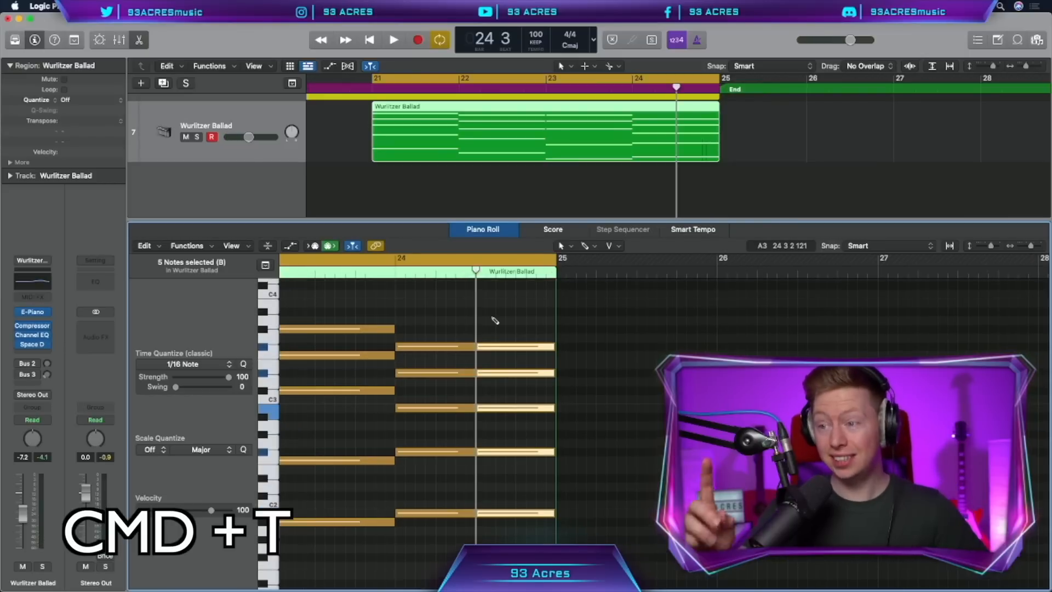
pyautogui.moveTo(497, 346); pyautogui.dragTo(496, 329)
pyautogui.moveTo(560, 496); pyautogui.dragTo(587, 496)
pyautogui.hscroll(10, 633, 331)
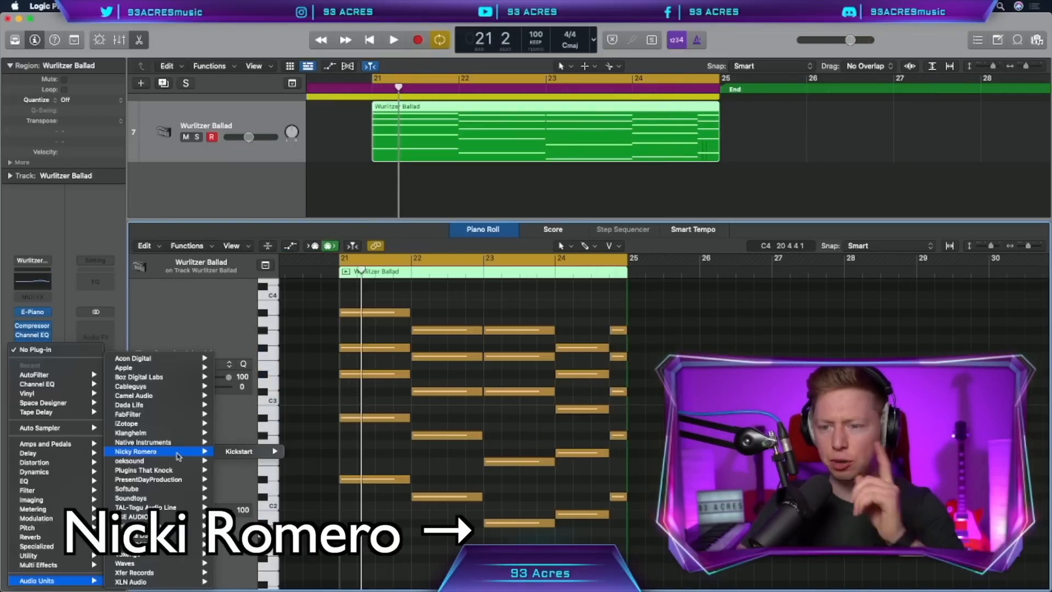
# Insert Nicky Romero Kickstart on the Wurlitzer Ballad track, set its mix to 80% and choose the upper row's second curve.
pyautogui.moveTo(178, 451)
pyautogui.moveTo(259, 451)
pyautogui.click(304, 451)
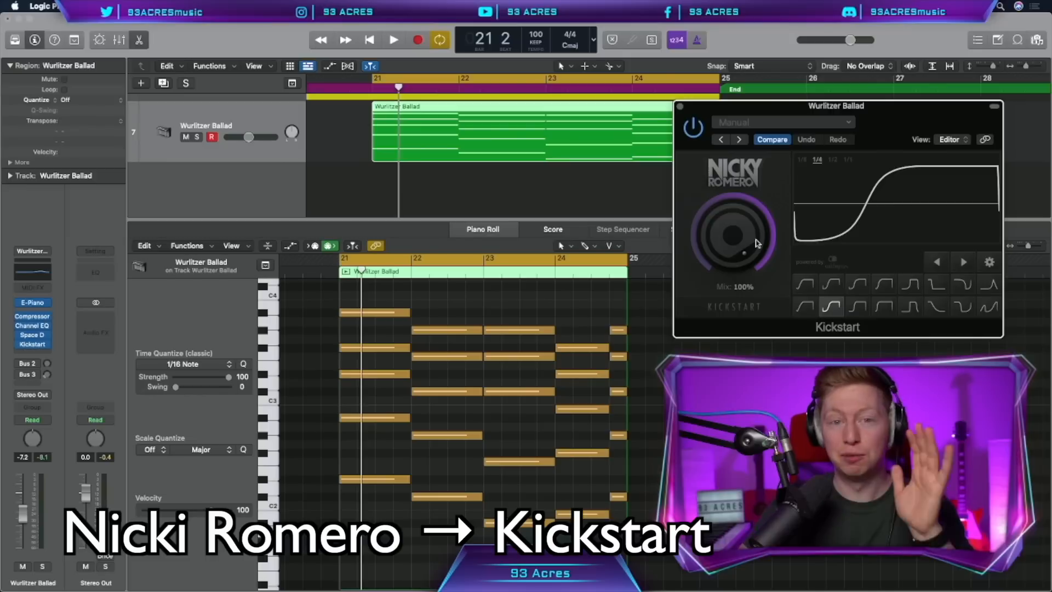
pyautogui.scroll(-2, 756, 243)
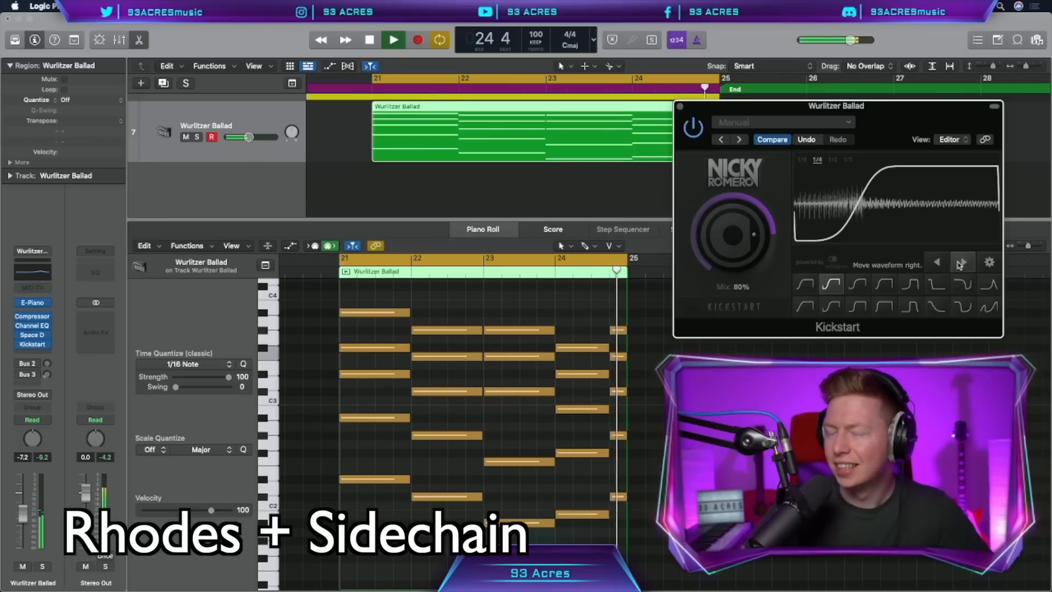
pyautogui.press('space')
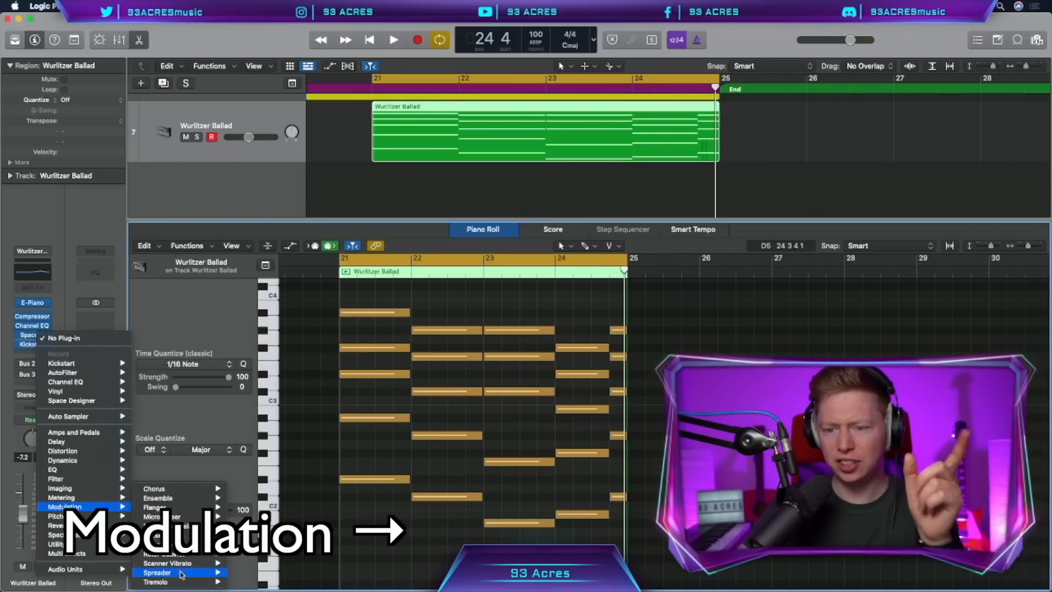
# Insert a Tremolo on the Wurlitzer Ballad track at a 1/16 rate, set its depth to 80% and reduce it further during playback.
pyautogui.click(155, 582)
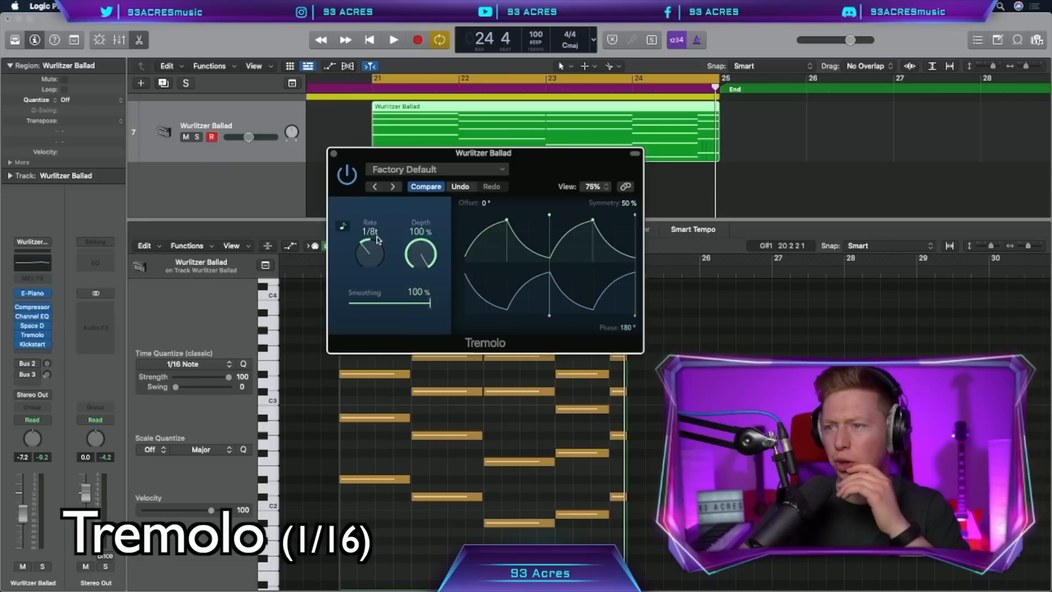
pyautogui.moveTo(422, 255); pyautogui.dragTo(426, 295)
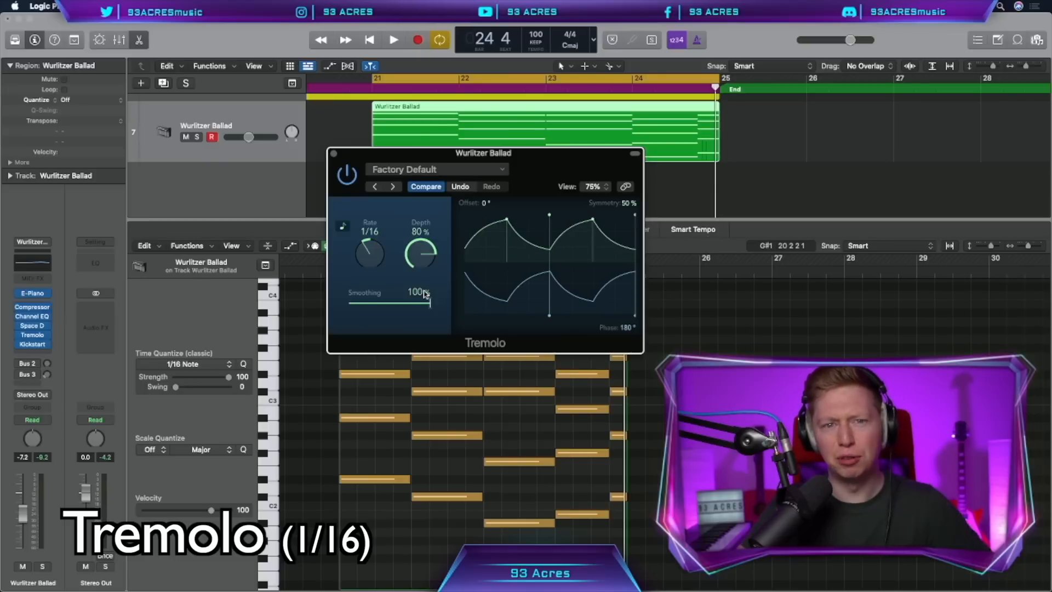
pyautogui.press('space')
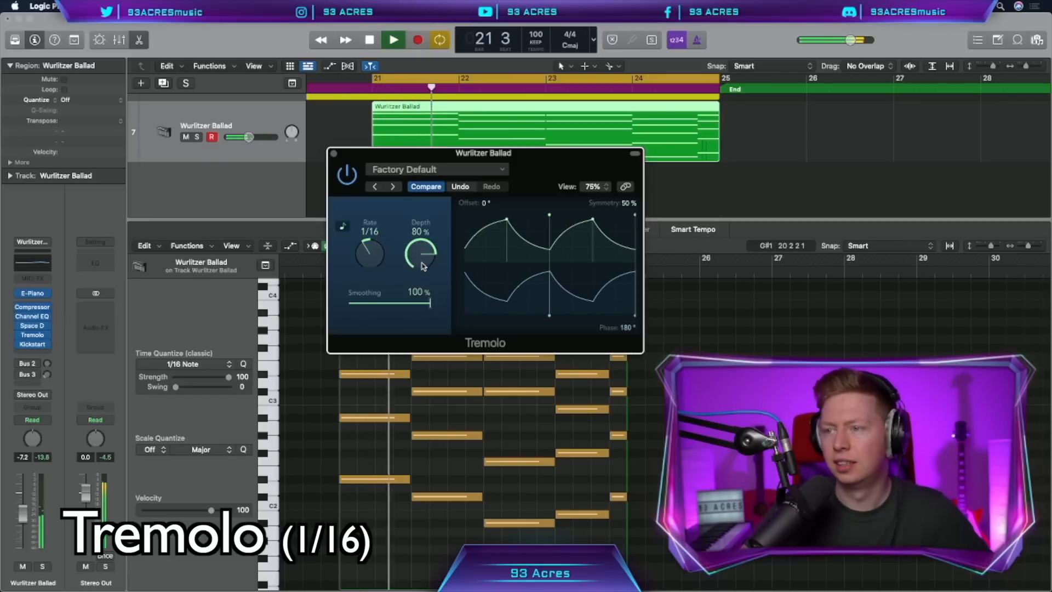
pyautogui.moveTo(423, 264); pyautogui.dragTo(426, 290)
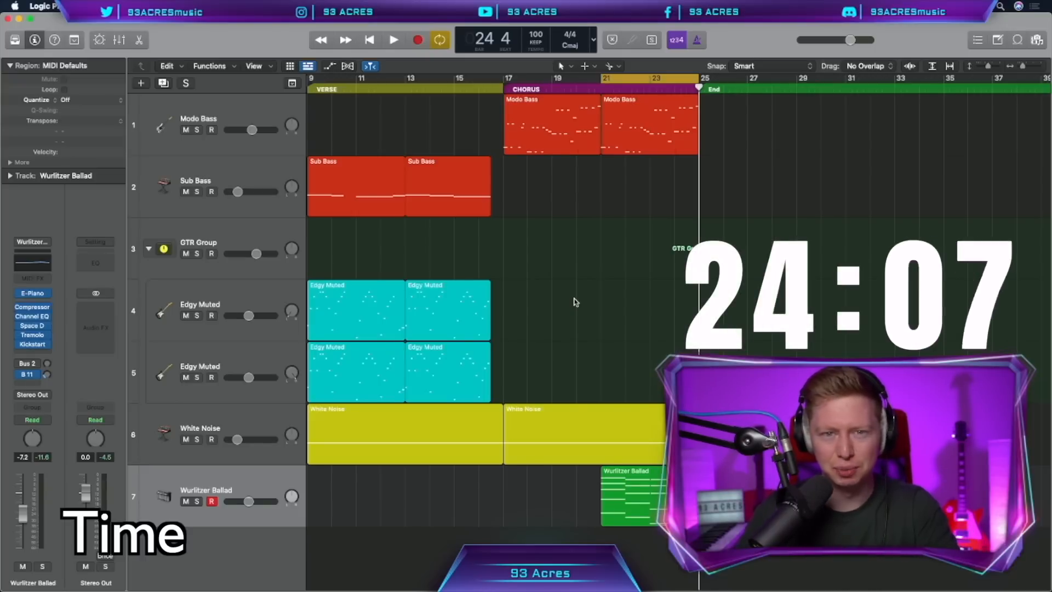
# Create another software instrument track and load the Airways synthesizer pad patch.
pyautogui.press('alt+super+n')
pyautogui.click(699, 180)
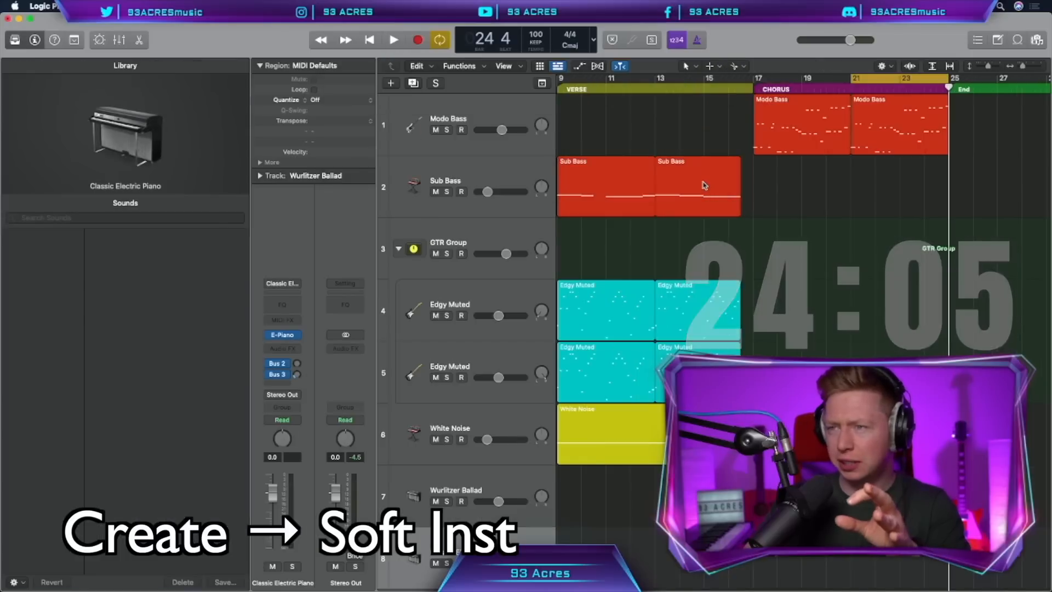
pyautogui.click(36, 372)
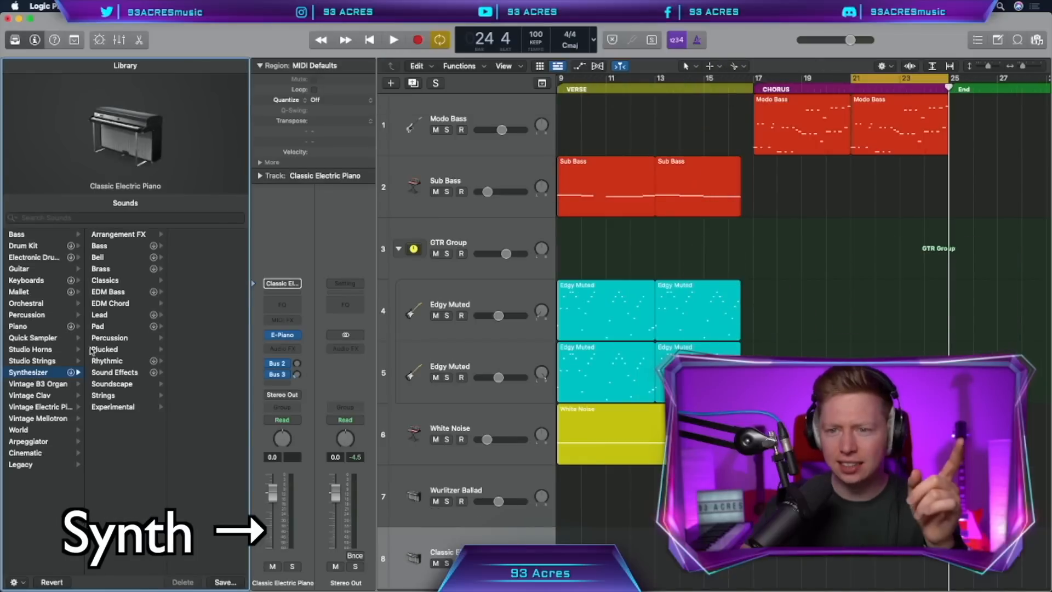
pyautogui.click(98, 326)
pyautogui.click(198, 245)
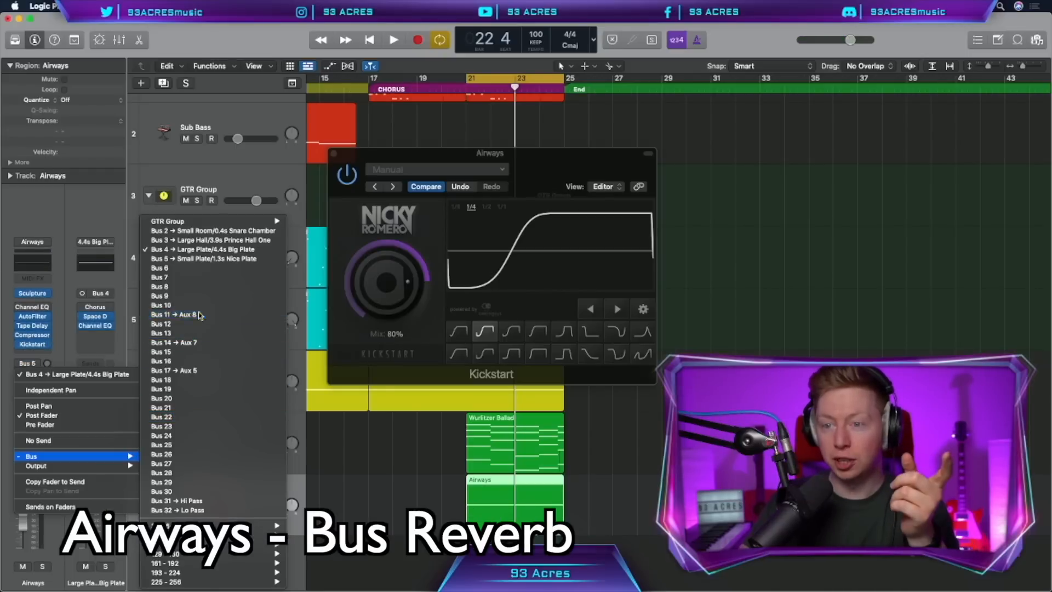
# Place Space Designer directly on the Airways track between the Compressor and Kickstart.
pyautogui.moveTo(96, 317); pyautogui.dragTo(33, 340)
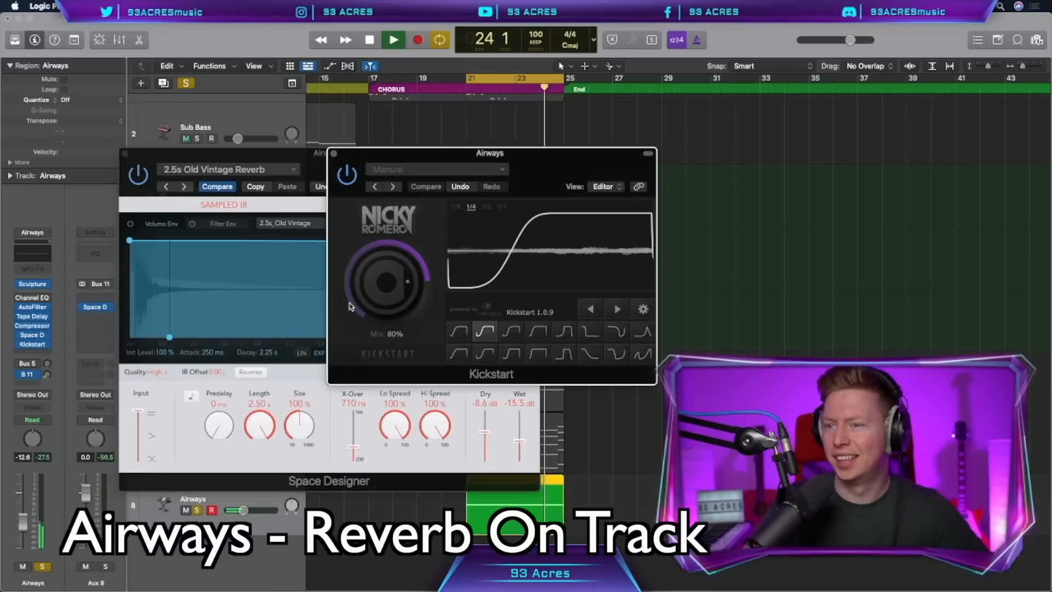
# Copy the Wurlitzer Ballad chorus region into the verse at bar 13, ending level with the muted guitar regions.
pyautogui.press('space')
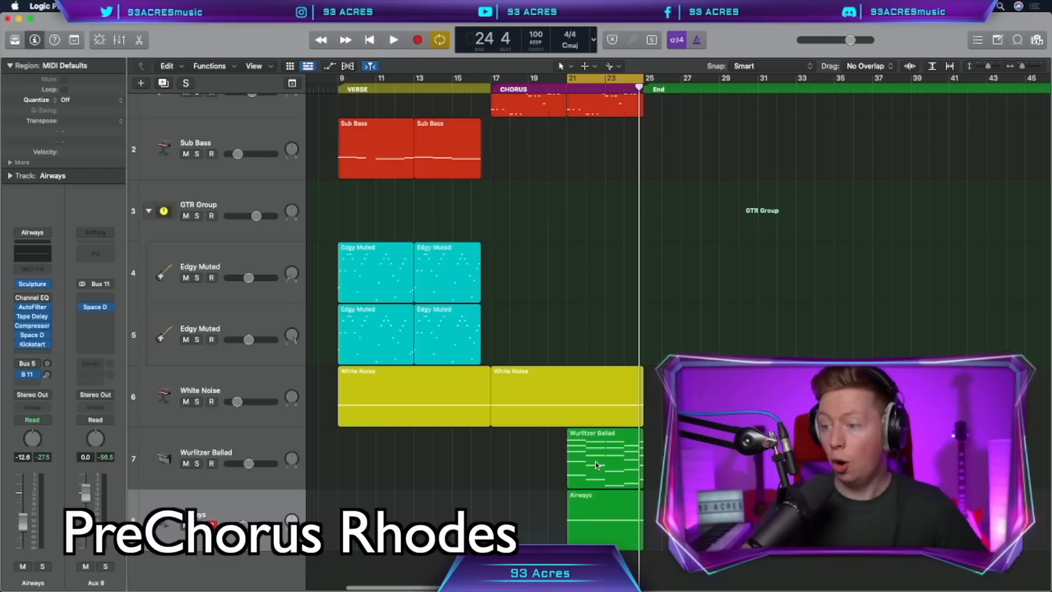
pyautogui.moveTo(596, 465); pyautogui.dragTo(480, 484)
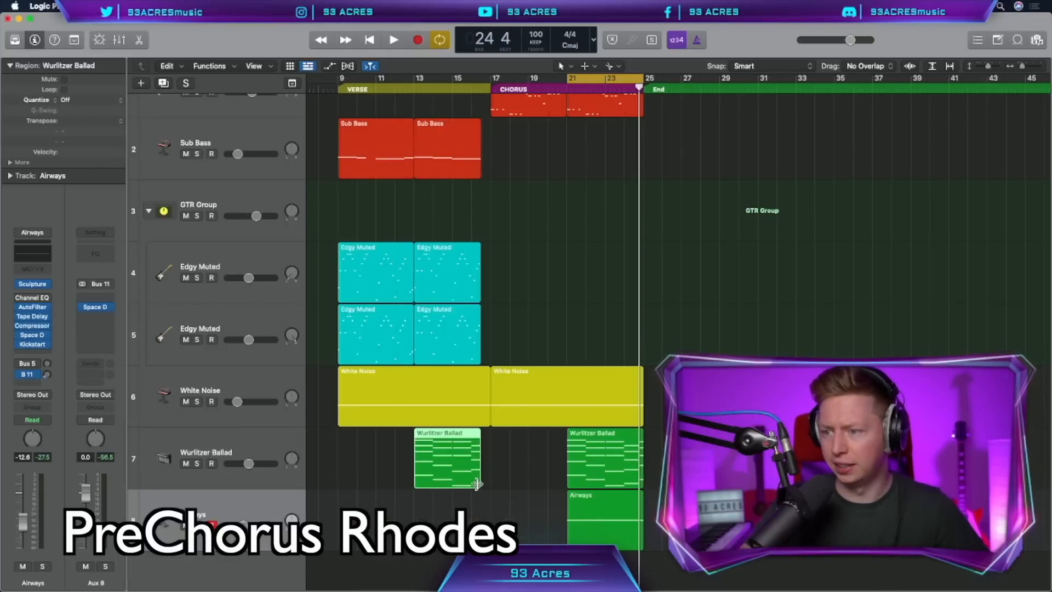
pyautogui.click(483, 486)
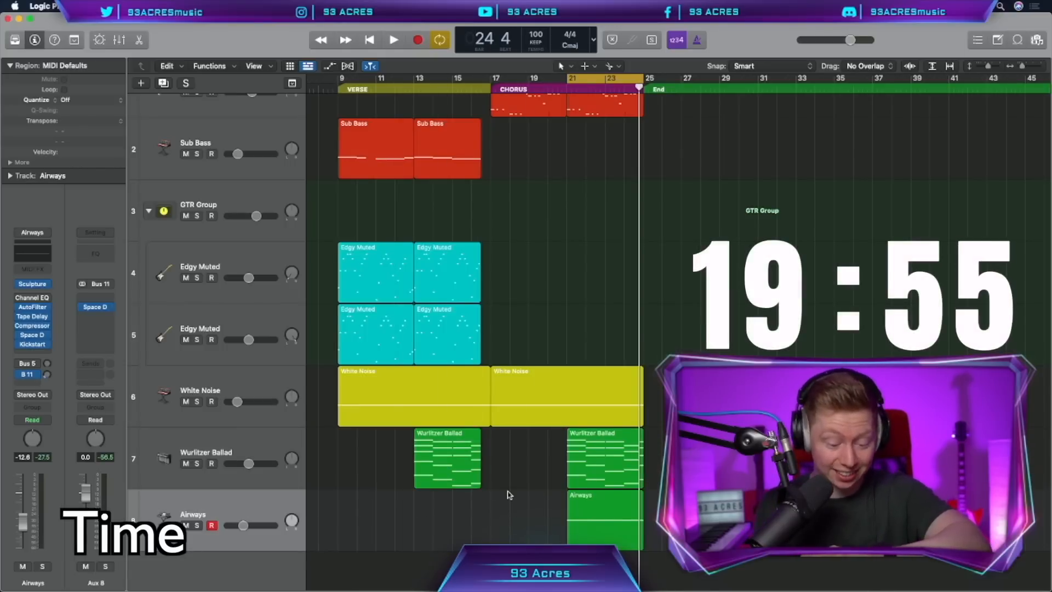
# Create a new audio track below Airways with Input 2 as its audio input.
pyautogui.hscroll(1, 508, 493)
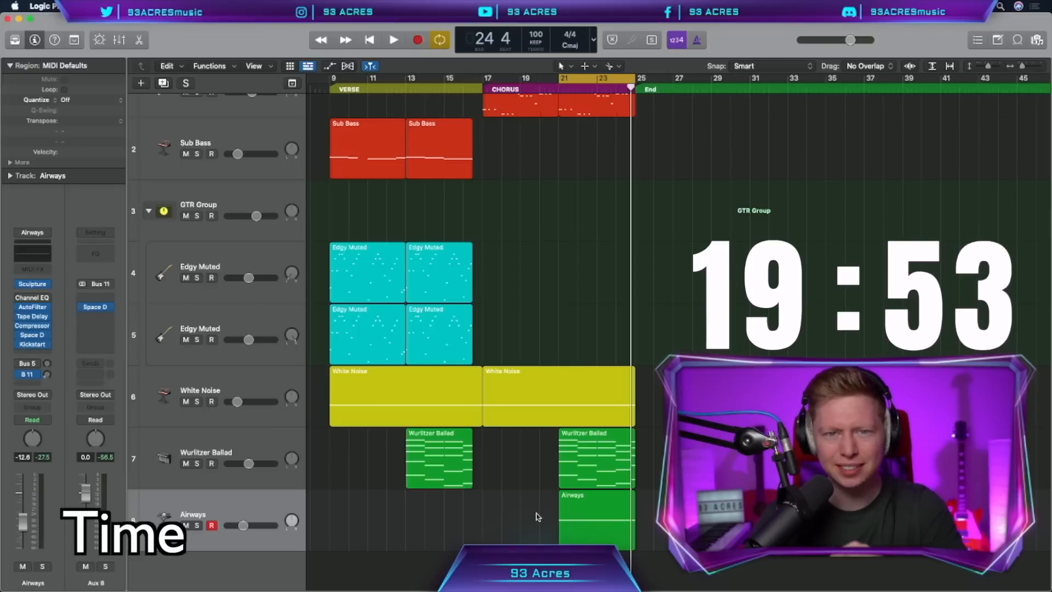
pyautogui.press('alt+super+n')
pyautogui.click(523, 40)
pyautogui.press('Return')
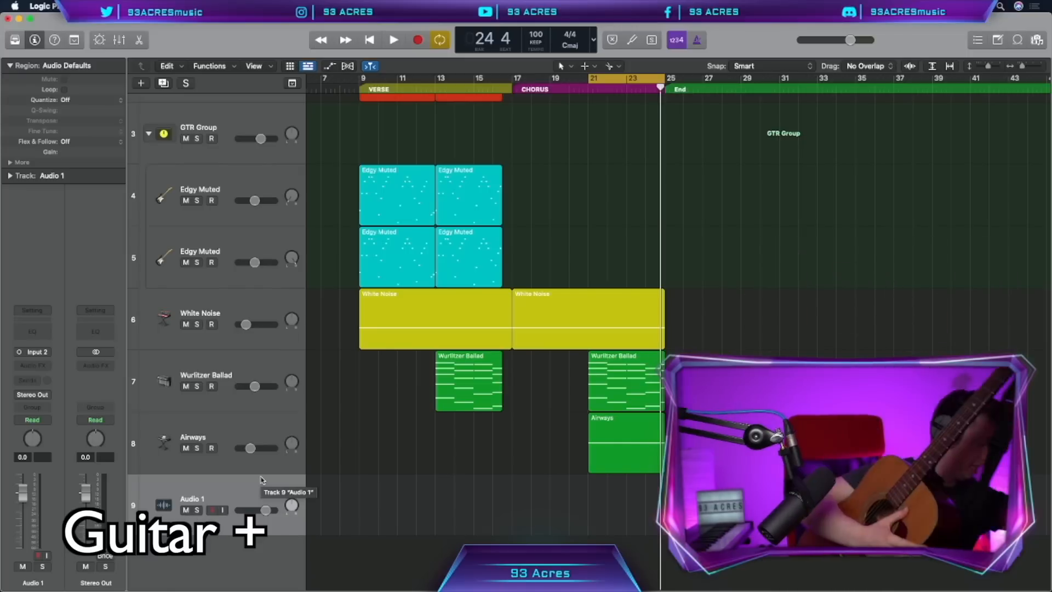
# Record acoustic guitar chords on Audio 1 across the cycled bars 21 to 25 and pan that track to the left.
pyautogui.press('r')
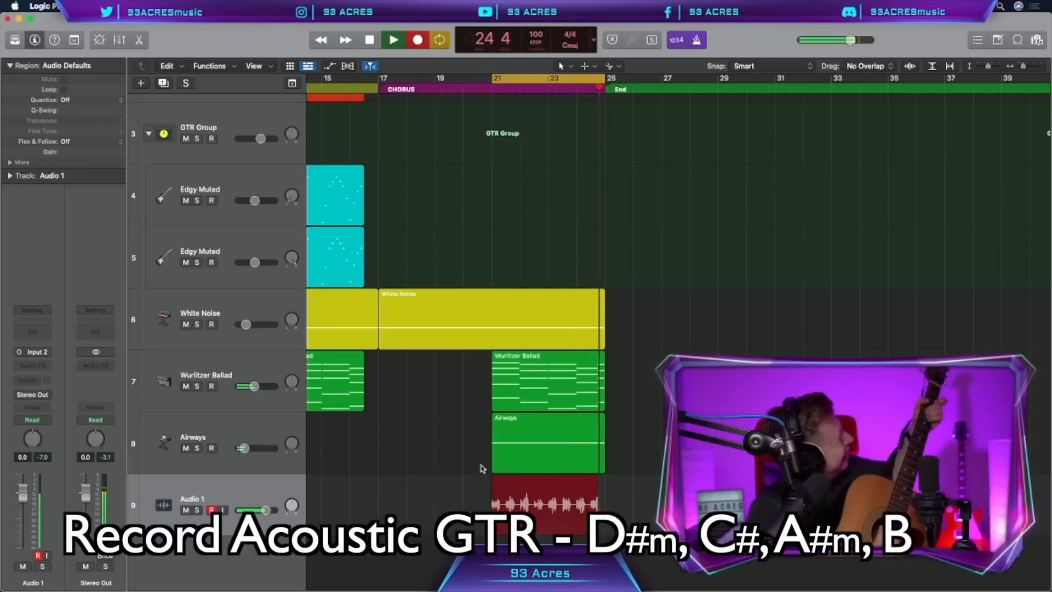
pyautogui.press('space')
pyautogui.moveTo(32, 438); pyautogui.dragTo(32, 440)
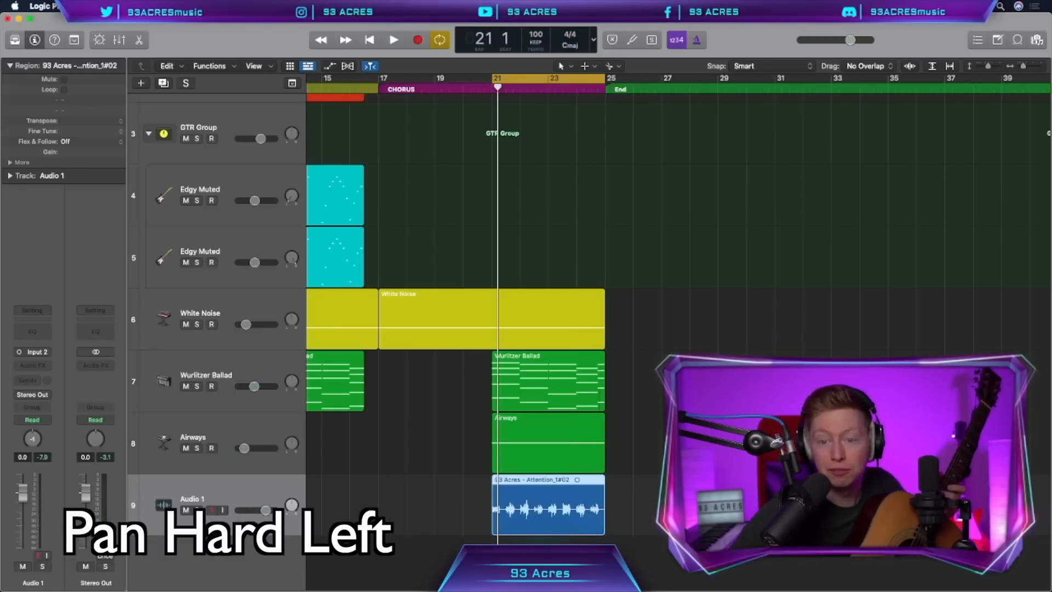
# Duplicate the guitar track for a second take and stack both audio tracks in a group named Acoustic Group.
pyautogui.press('super+d')
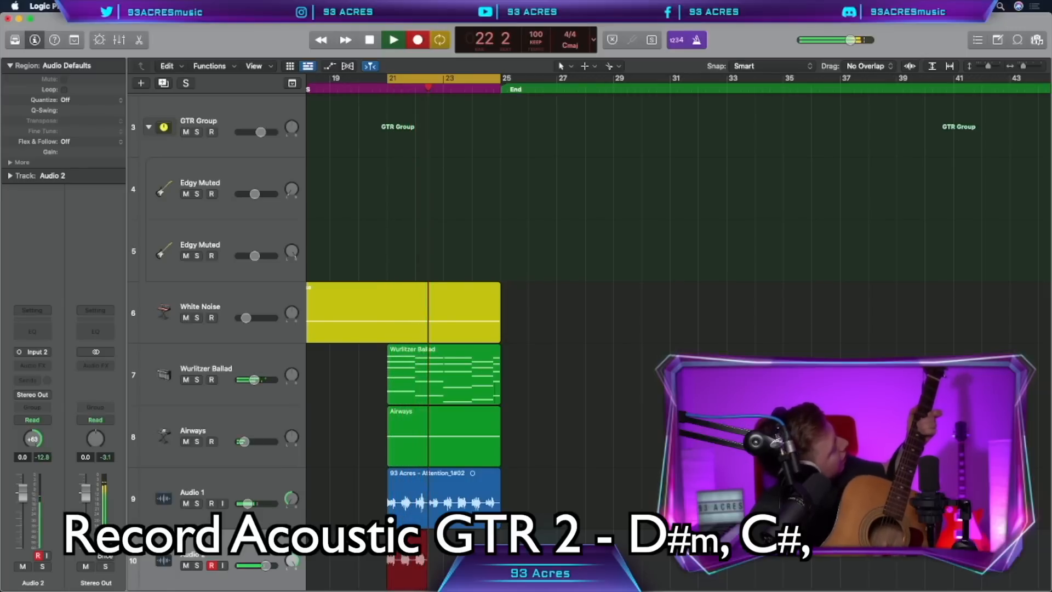
pyautogui.keyDown('shift'); pyautogui.click(239, 482); pyautogui.keyUp('shift')
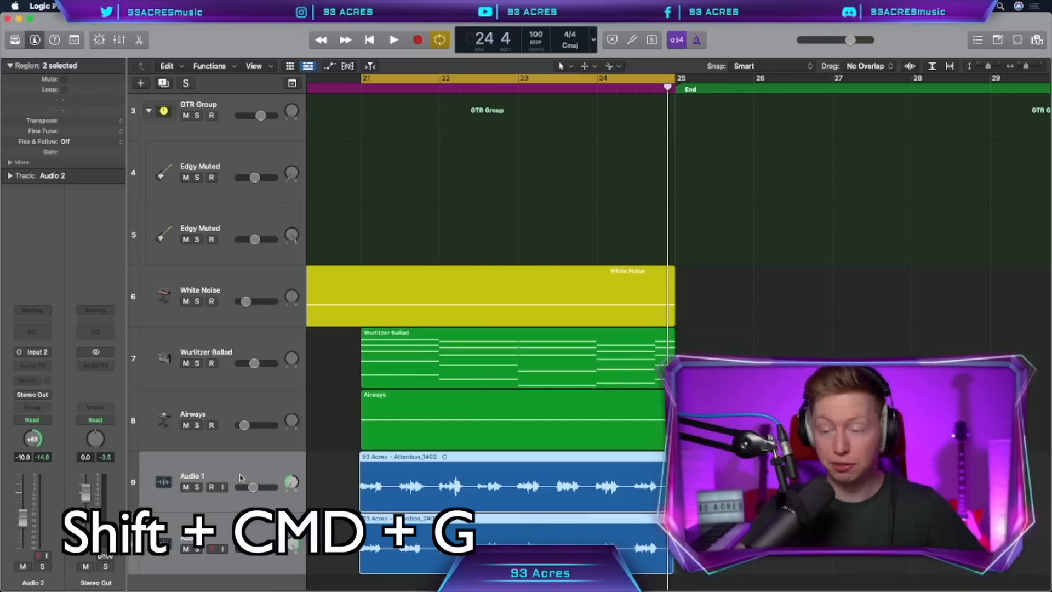
pyautogui.press('shift+super+g')
pyautogui.doubleClick(238, 477)
pyautogui.write('Acoustic Group')
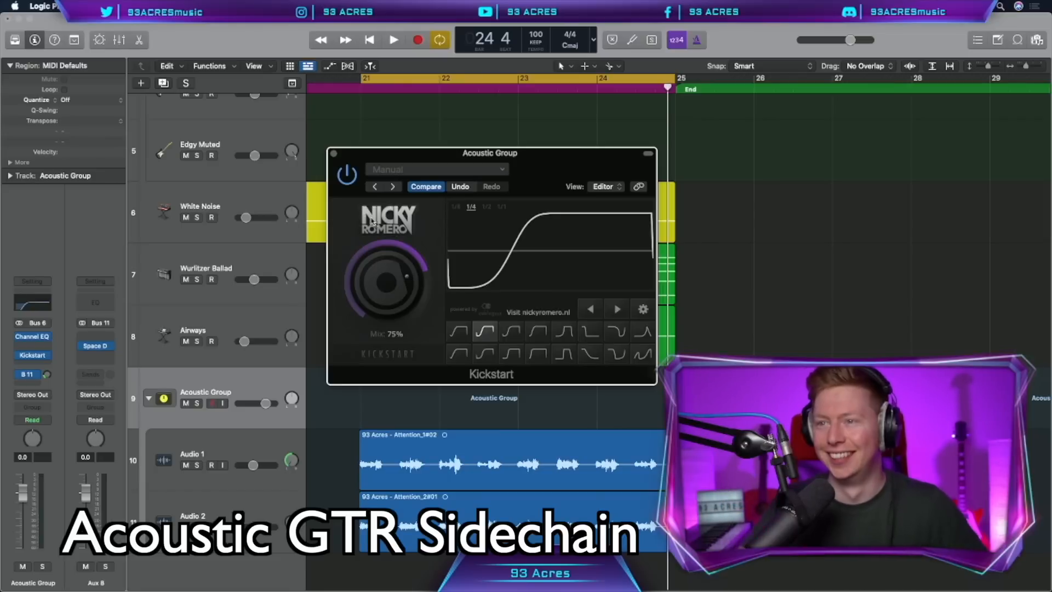
# Insert FabFilter Pro-MB between Channel EQ and Kickstart on the Acoustic Group and load the Rhythm Guitar Clarity bM preset.
pyautogui.click(334, 154)
pyautogui.click(43, 346)
pyautogui.moveTo(55, 575)
pyautogui.moveTo(193, 416)
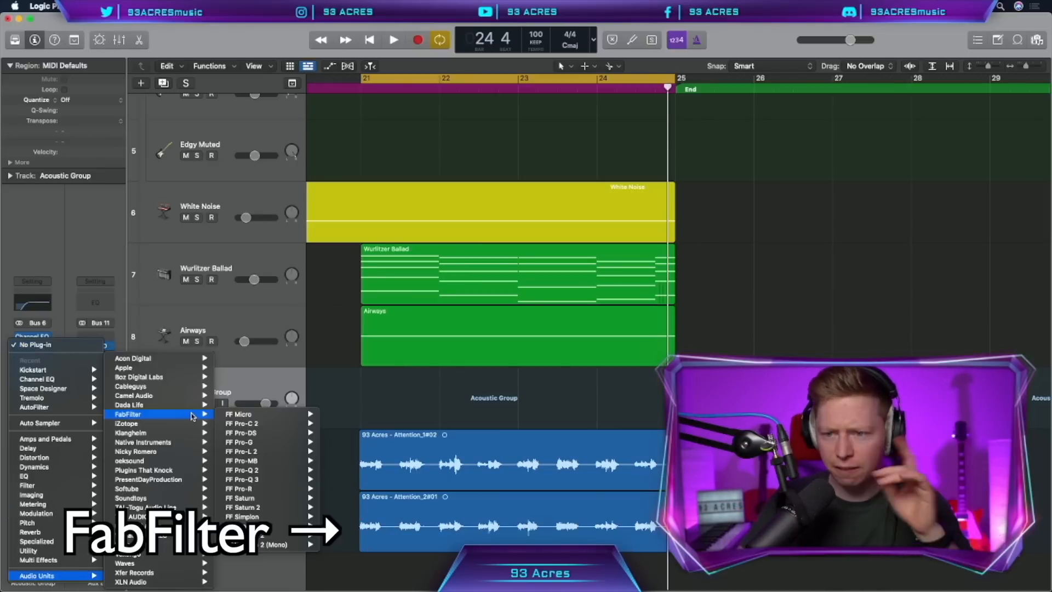
pyautogui.click(284, 460)
pyautogui.click(440, 159)
pyautogui.moveTo(433, 213)
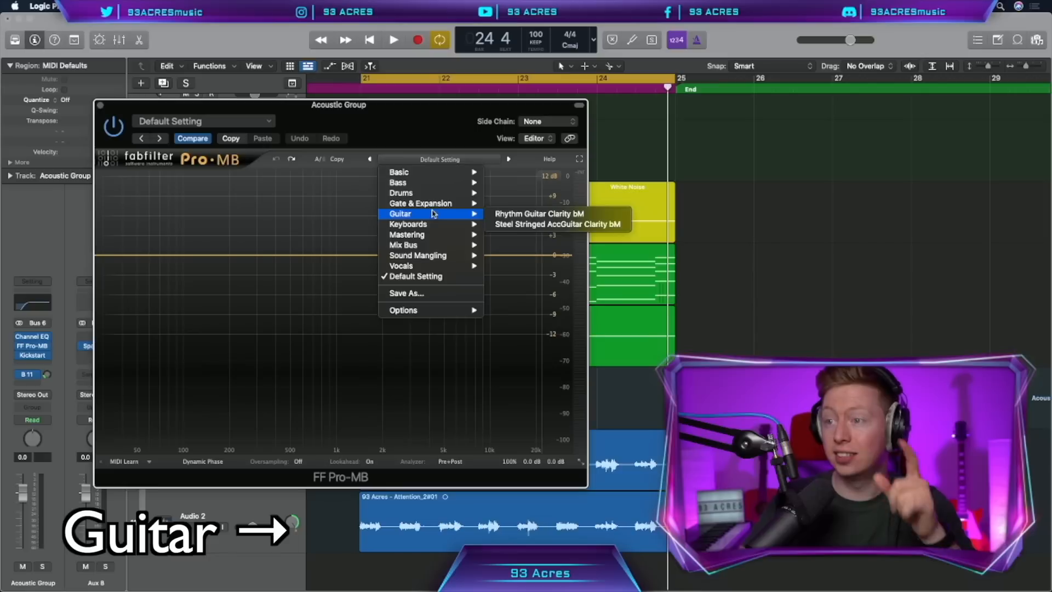
pyautogui.click(500, 215)
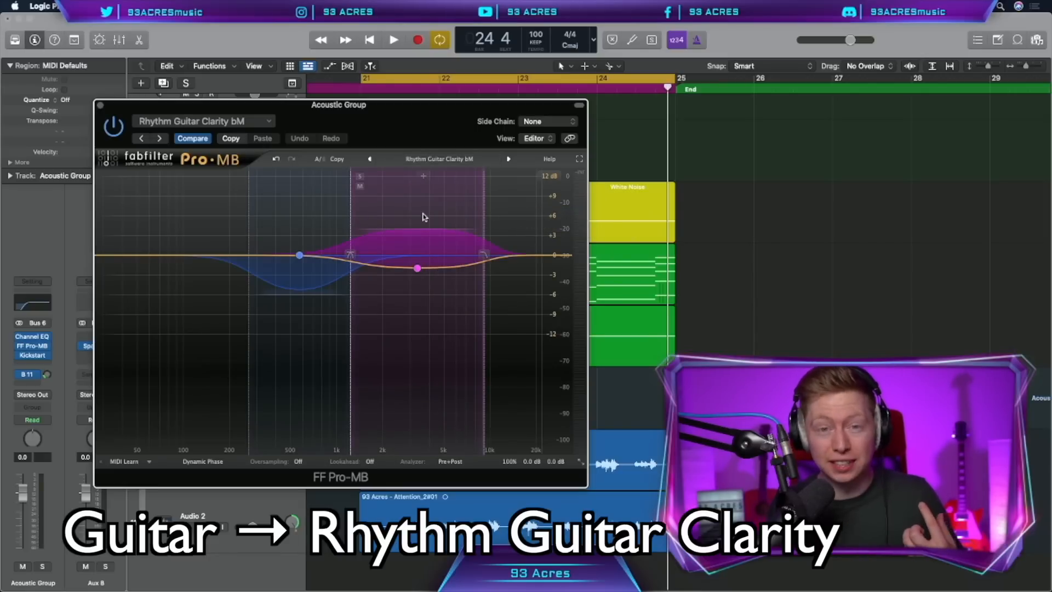
# Audition the acoustic guitars with the multiband compression and lower the Acoustic Group volume to about -9.6 dB.
pyautogui.press('space')
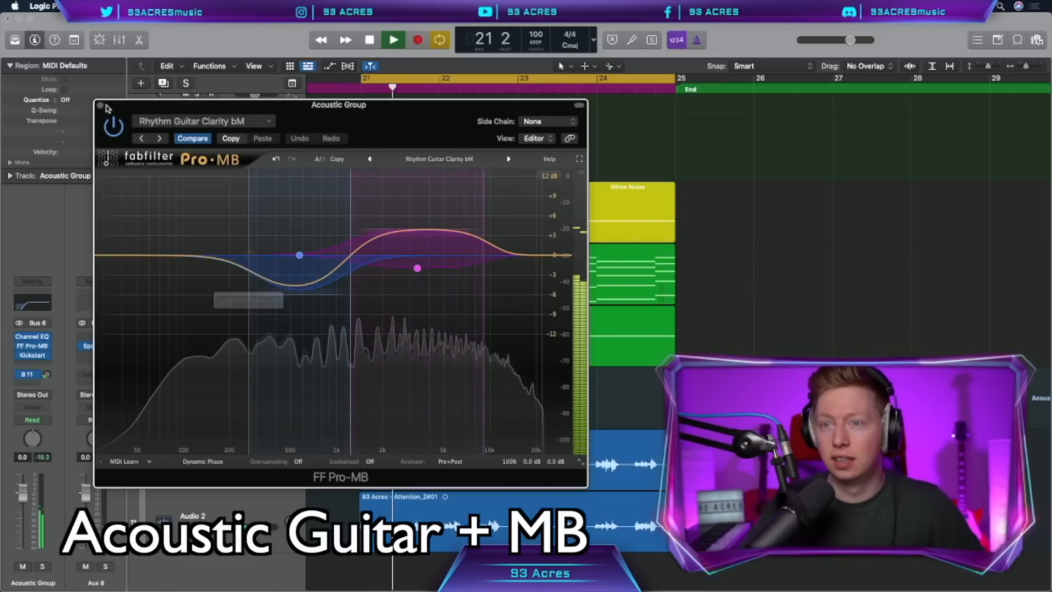
pyautogui.click(99, 106)
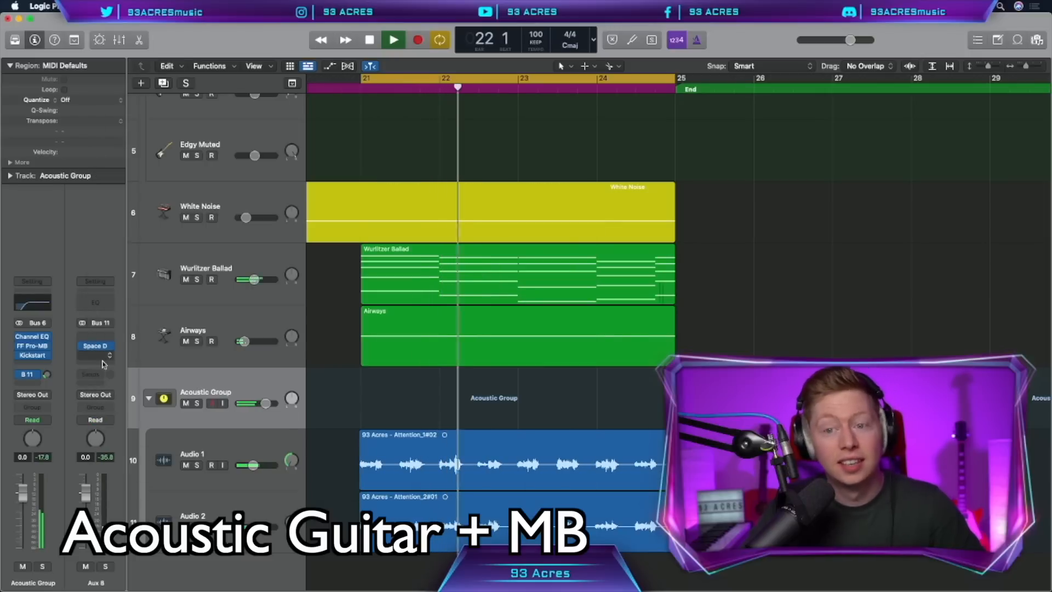
pyautogui.moveTo(267, 404); pyautogui.dragTo(256, 404)
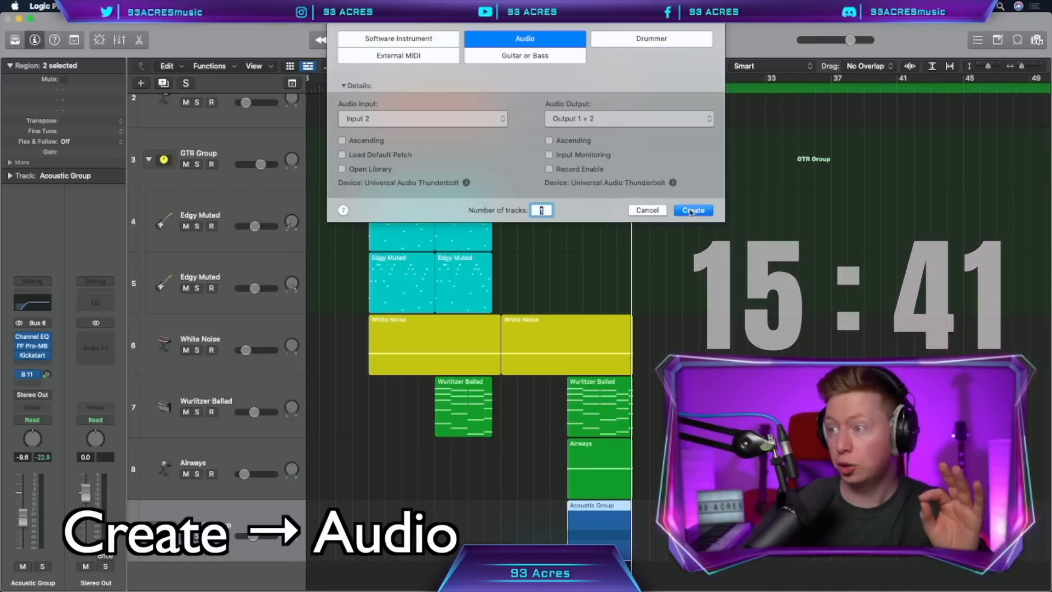
# Create an audio track for the Meinl Chimes sample, audition it and move its region to start just before bar 12.
pyautogui.press('Return')
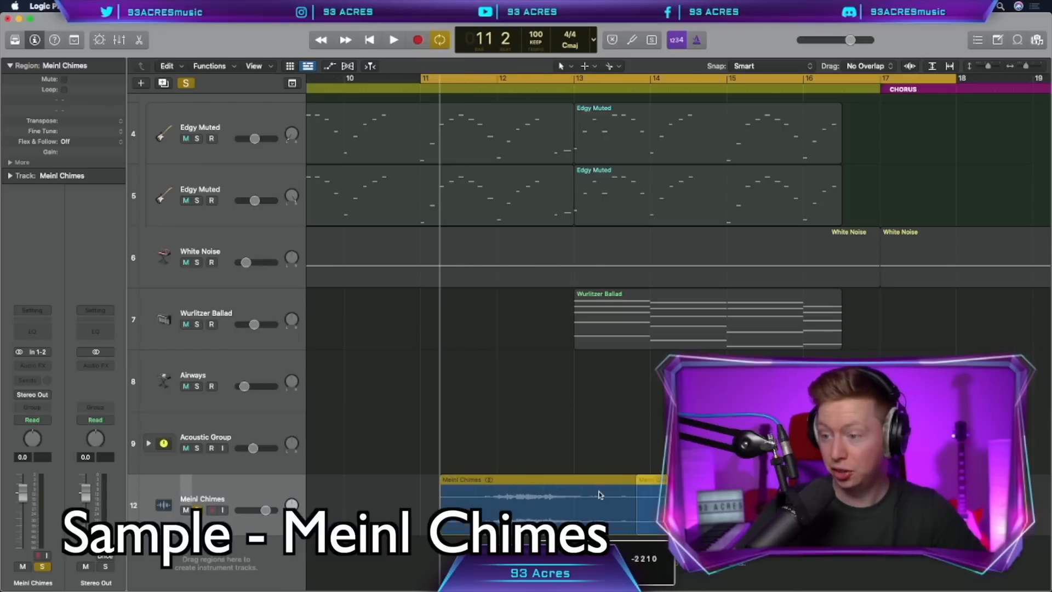
pyautogui.press('space')
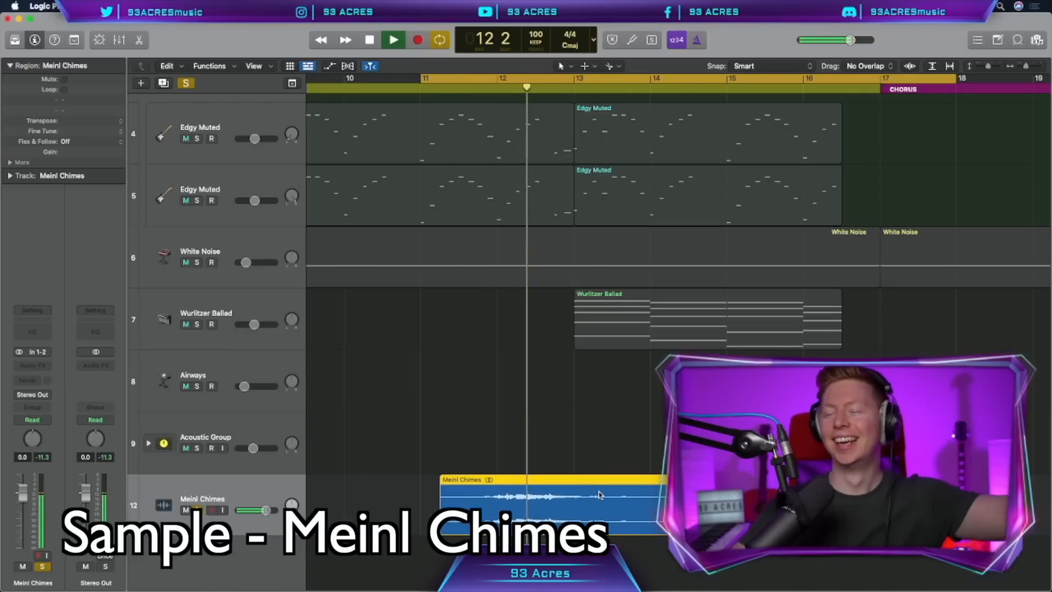
pyautogui.moveTo(567, 487); pyautogui.dragTo(606, 510)
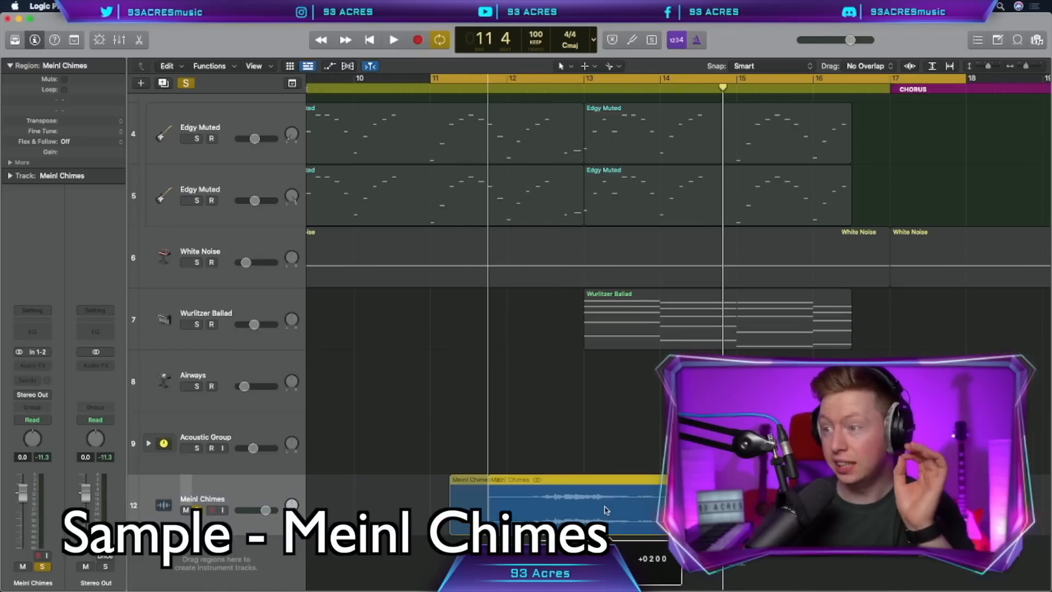
pyautogui.press('super+Left')
pyautogui.press('super+Left')
pyautogui.press('super+Left')
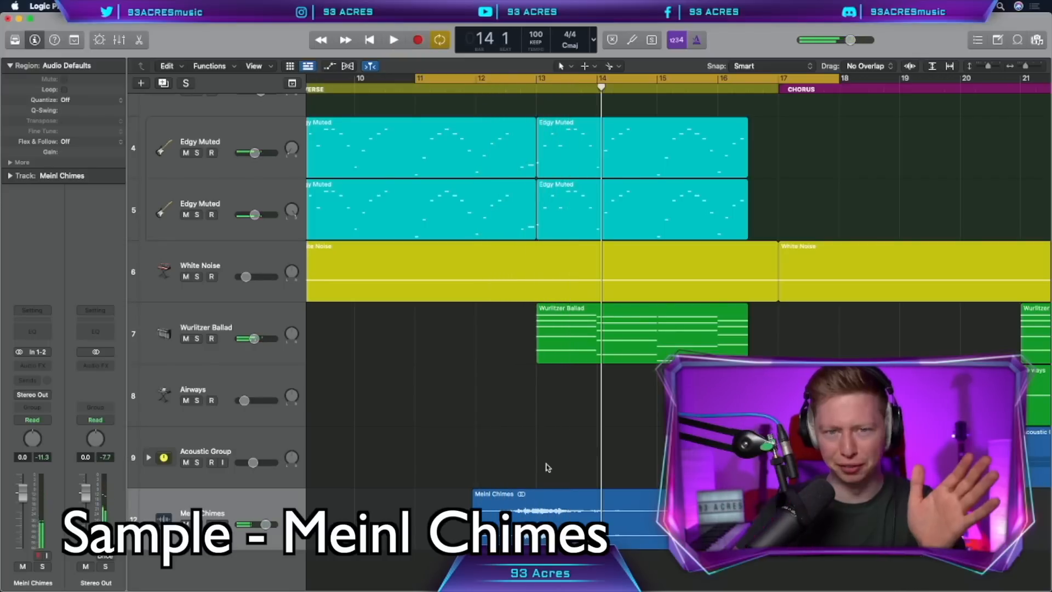
# Lower the Meinl Chimes volume to -11 dB and audition its Space Designer insert with the 2.5s Old Vintage Reverb.
pyautogui.moveTo(266, 524); pyautogui.dragTo(260, 525)
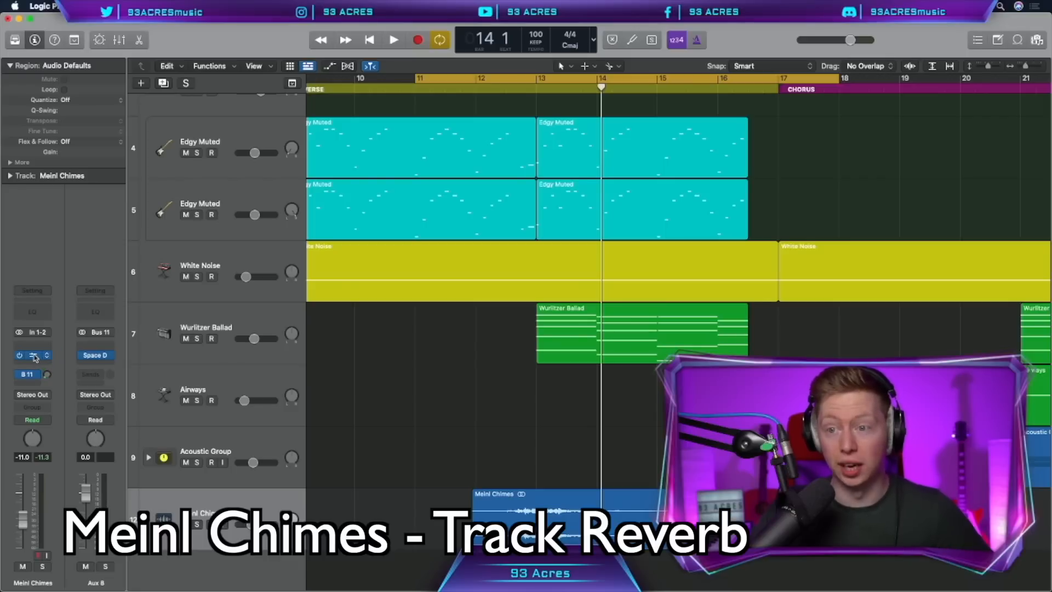
pyautogui.click(34, 357)
pyautogui.press('space')
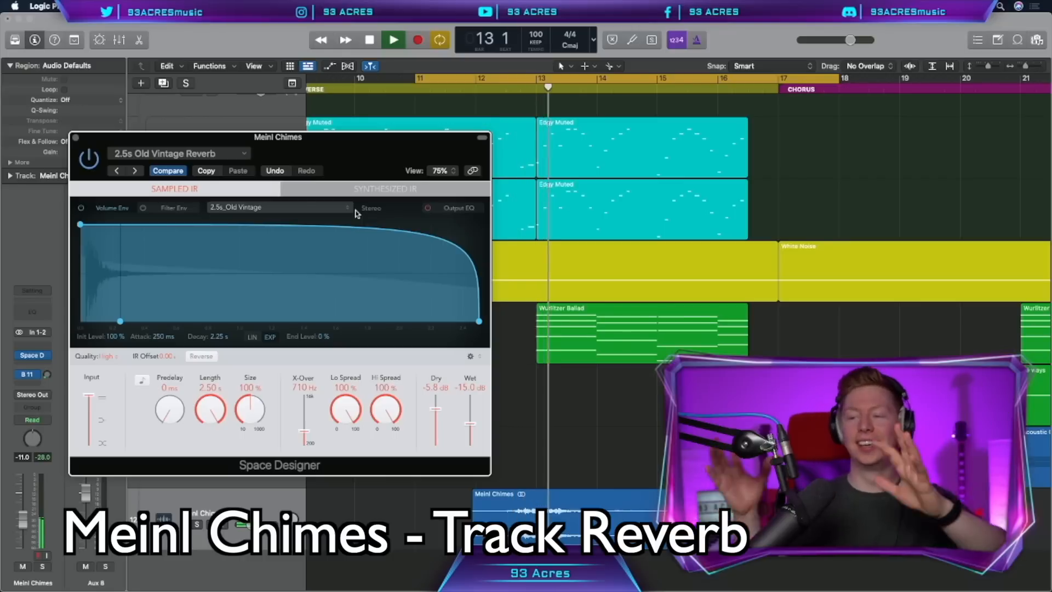
pyautogui.press('space')
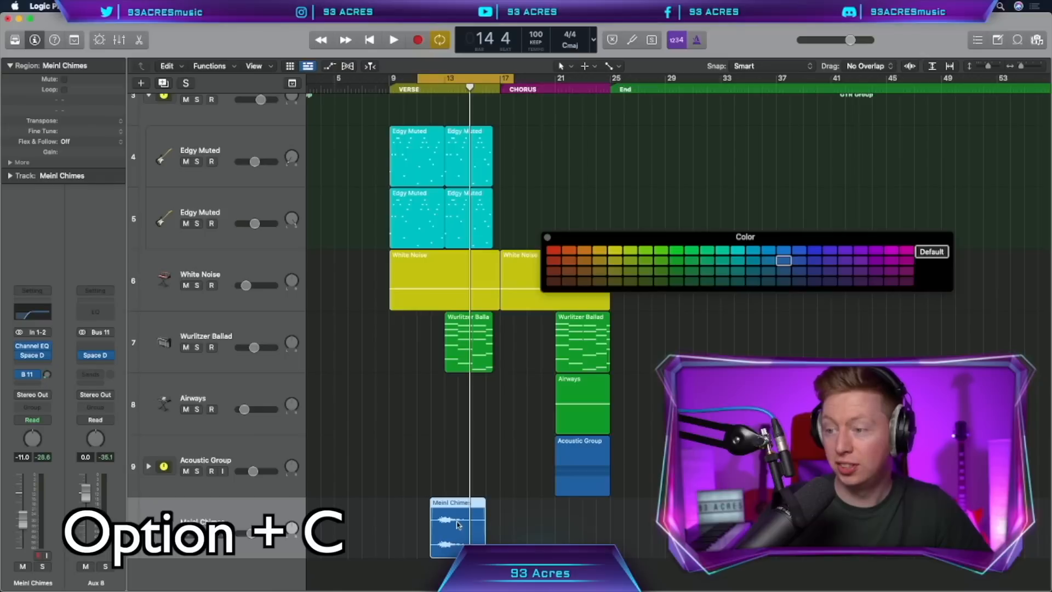
# Color the Meinl Chimes region yellow-orange and move its track directly below White Noise.
pyautogui.click(600, 251)
pyautogui.moveTo(256, 513); pyautogui.dragTo(260, 327)
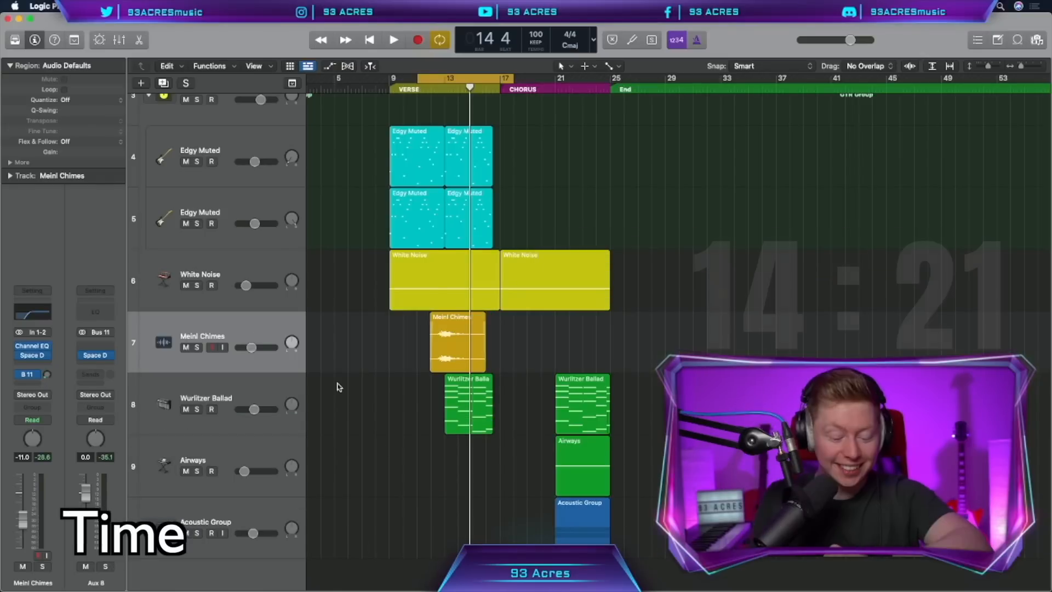
# Create an audio track below White Noise and place the THE_KOUNT_kick_squeezed sample at the start of the chorus, bar 17.
pyautogui.press('Up')
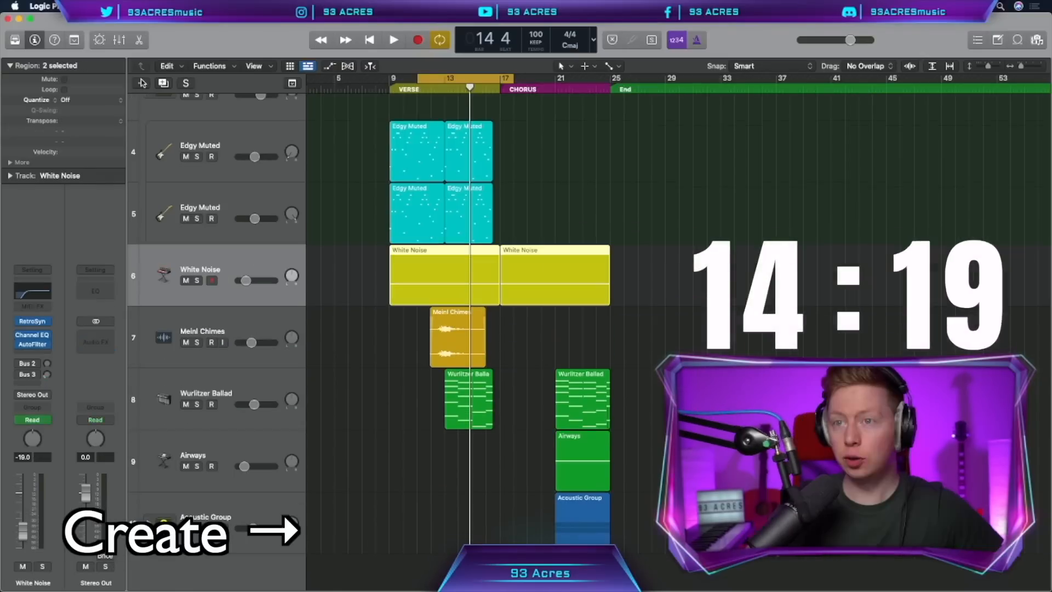
pyautogui.press('alt+super+n')
pyautogui.click(695, 208)
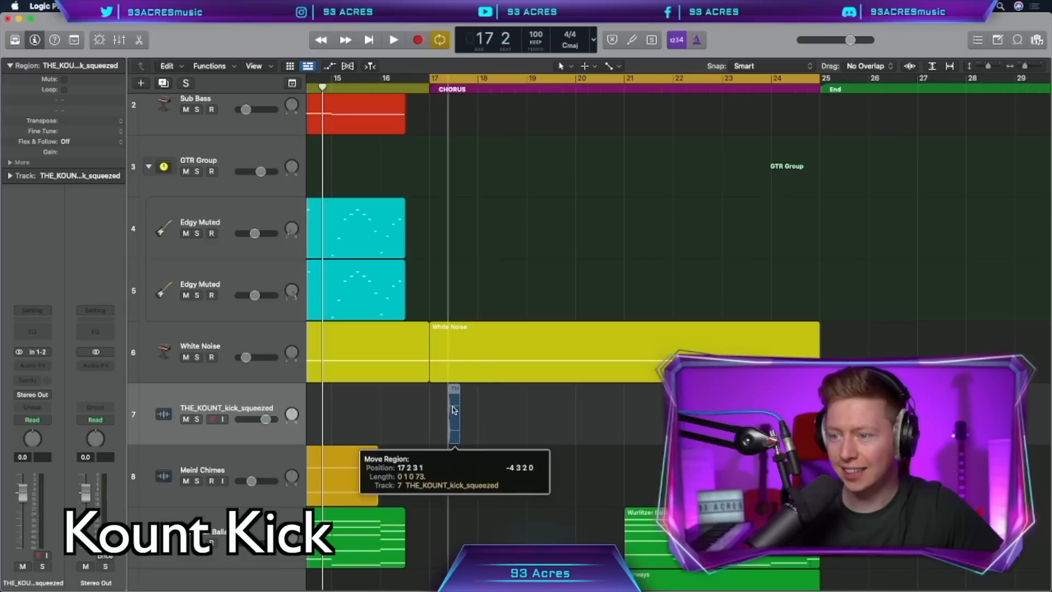
pyautogui.moveTo(453, 410); pyautogui.dragTo(434, 410)
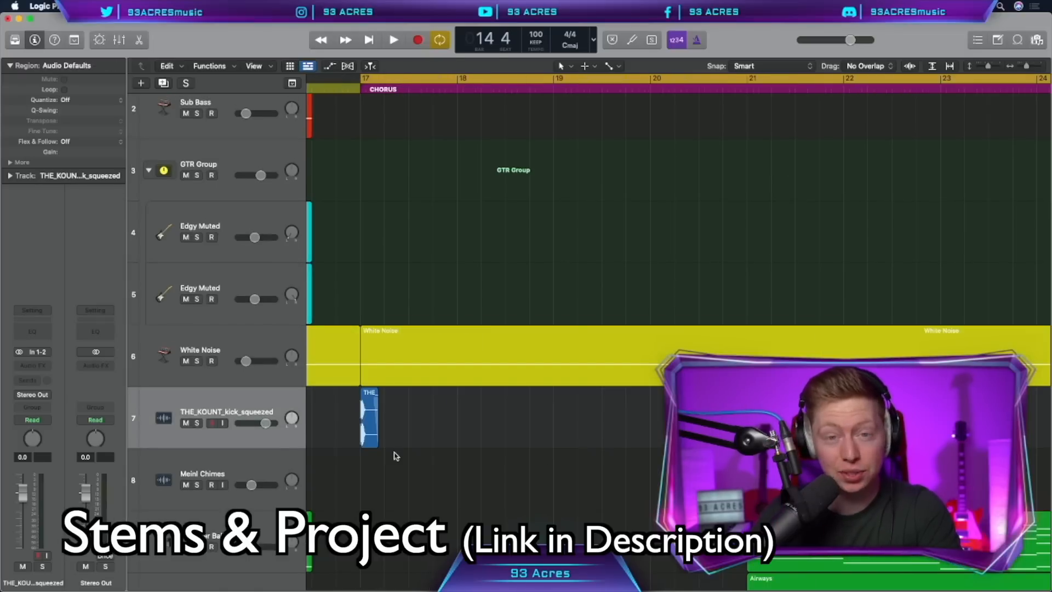
# Marquee-select one beat of the kick from bar 17 and repeat it on every beat across the chorus.
pyautogui.hscroll(1, 378, 444)
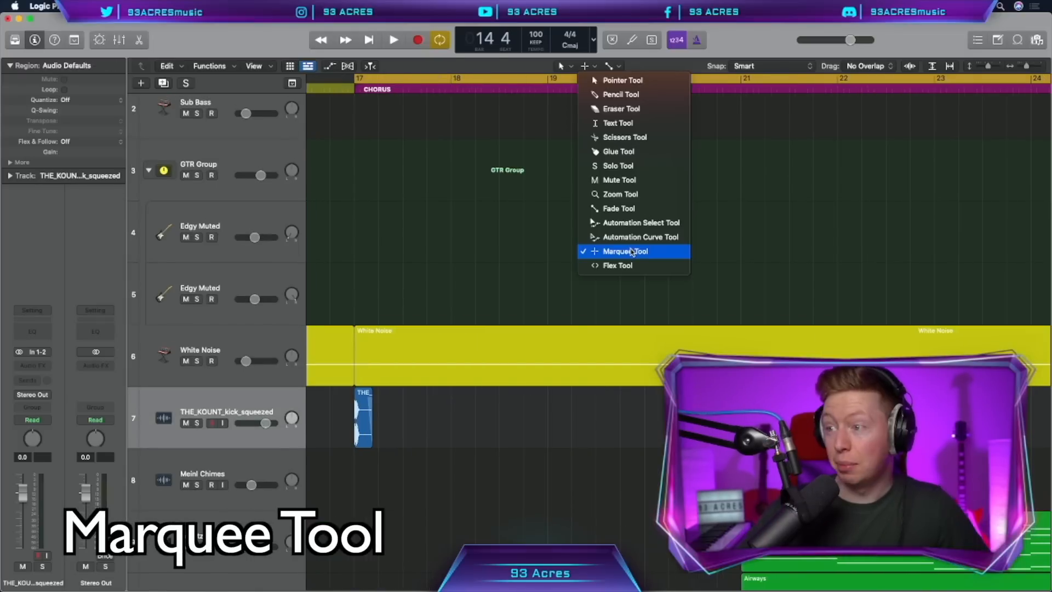
pyautogui.click(630, 252)
pyautogui.moveTo(378, 435); pyautogui.dragTo(354, 435)
pyautogui.press('super+r')
pyautogui.press('super+r')
pyautogui.press('super+r')
pyautogui.press('super+r')
pyautogui.press('super+r')
pyautogui.press('super+r')
pyautogui.press('super+r')
pyautogui.press('super+r')
pyautogui.press('super+r')
pyautogui.press('super+r')
pyautogui.press('super+r')
pyautogui.press('super+r')
pyautogui.press('super+r')
pyautogui.press('super+r')
pyautogui.press('super+r')
pyautogui.press('super+r')
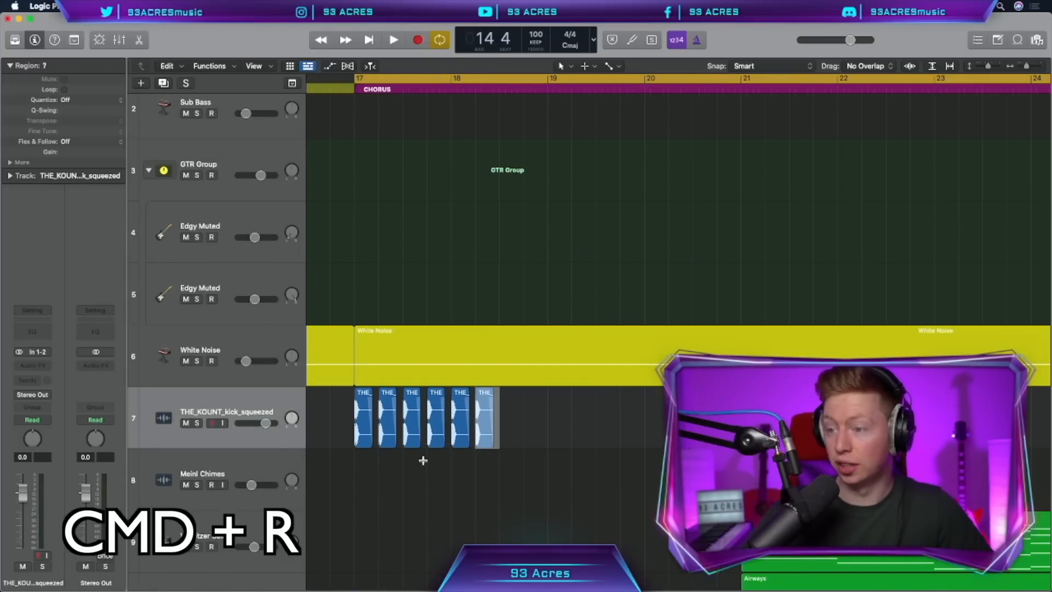
pyautogui.press('super+r')
pyautogui.press('super+r')
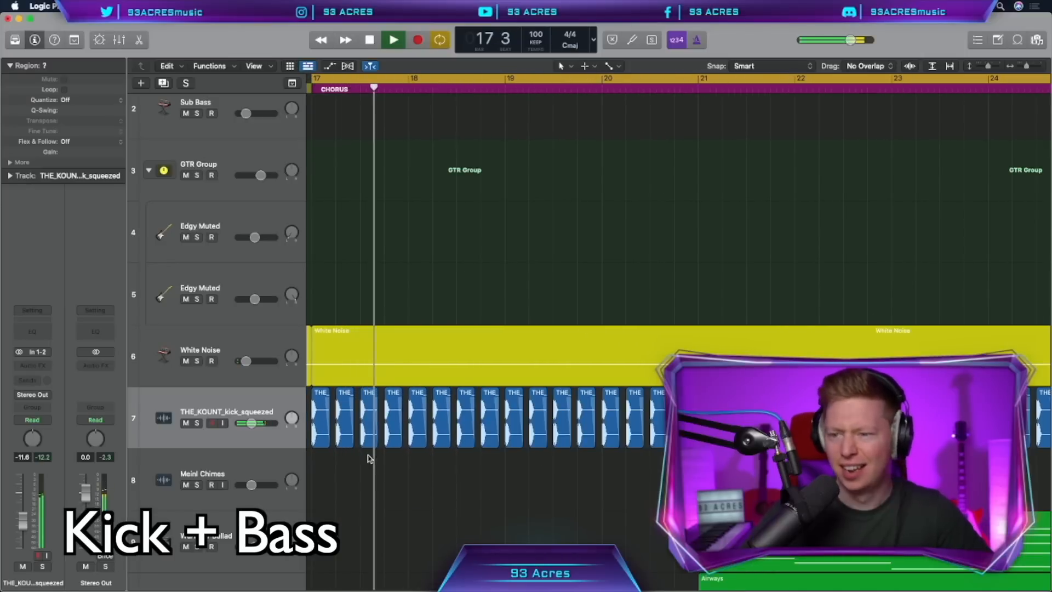
# Set the kick track's volume to -12.2 dB while playing it with the bass.
pyautogui.moveTo(251, 422); pyautogui.dragTo(250, 422)
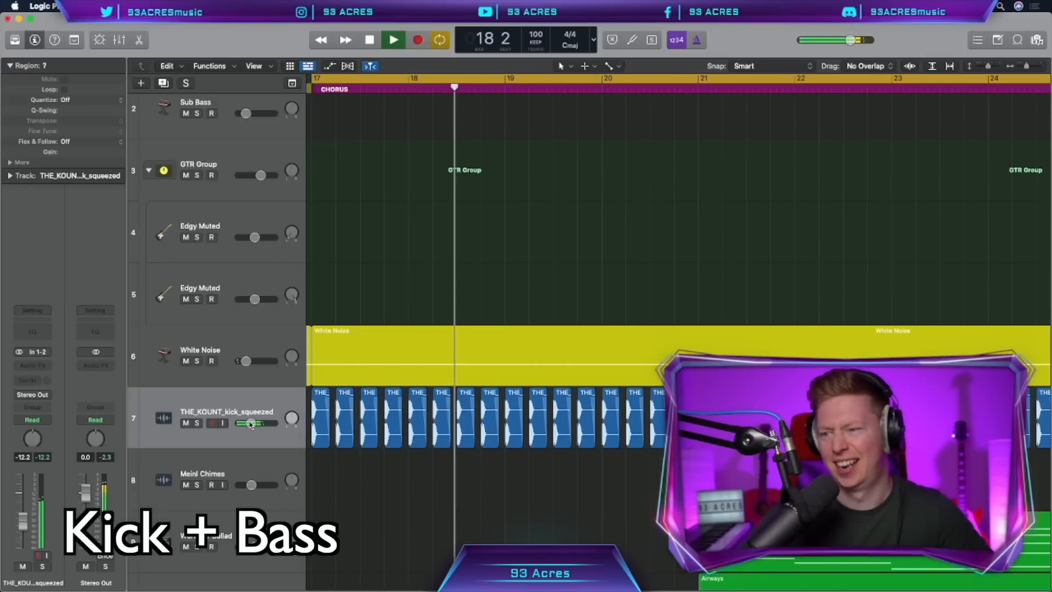
pyautogui.press('space')
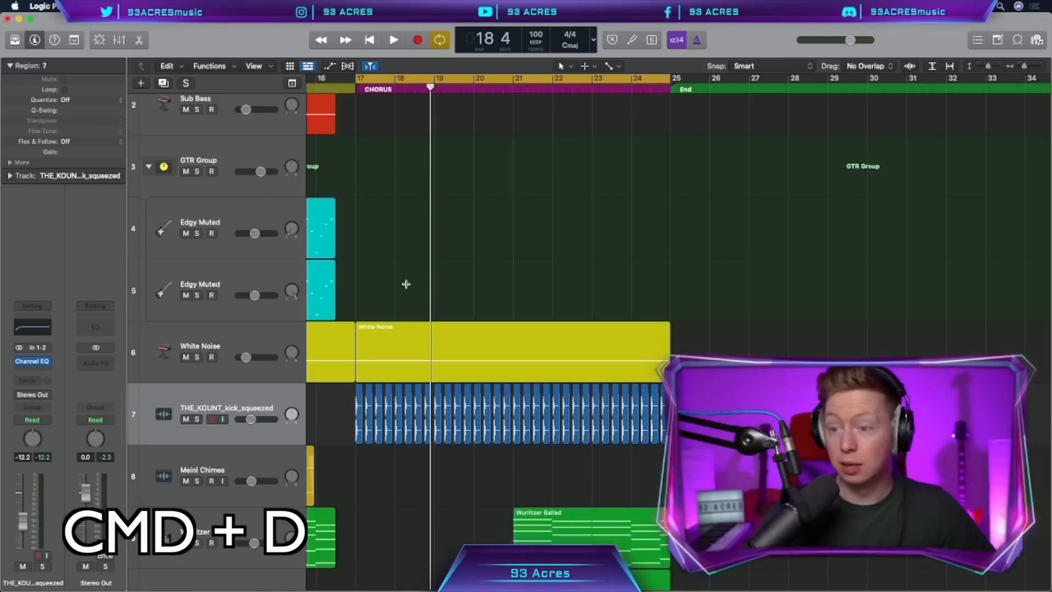
# Add two audio tracks below the kick, align a finger click sample on each to beat 2 of bar 17, and play them with the kick and bass.
pyautogui.press('super+d')
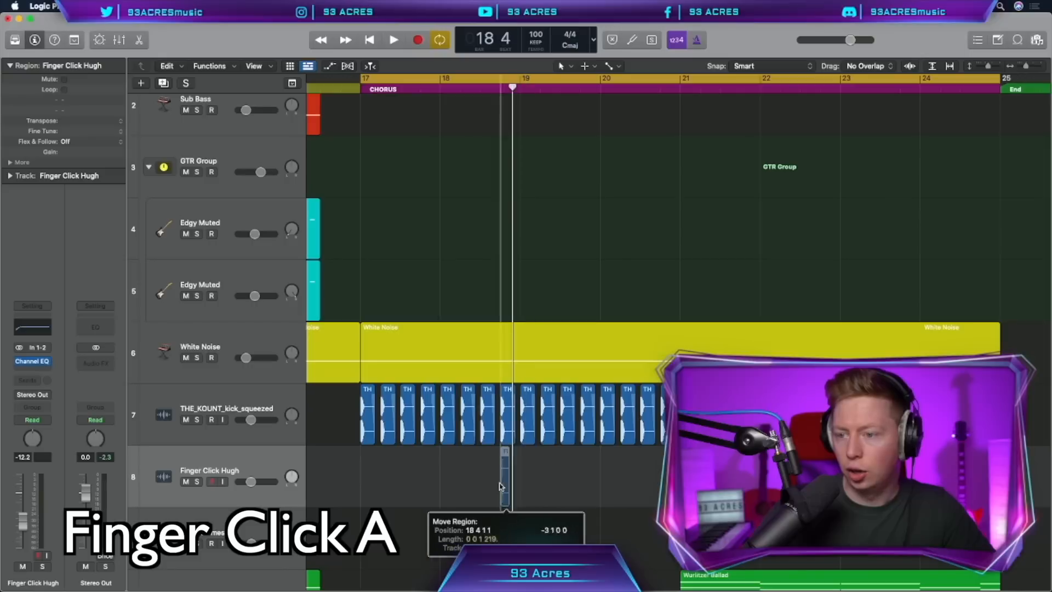
pyautogui.moveTo(378, 476)
pyautogui.mouseDown()
pyautogui.moveTo(401, 477)
pyautogui.moveTo(385, 477)
pyautogui.mouseUp()
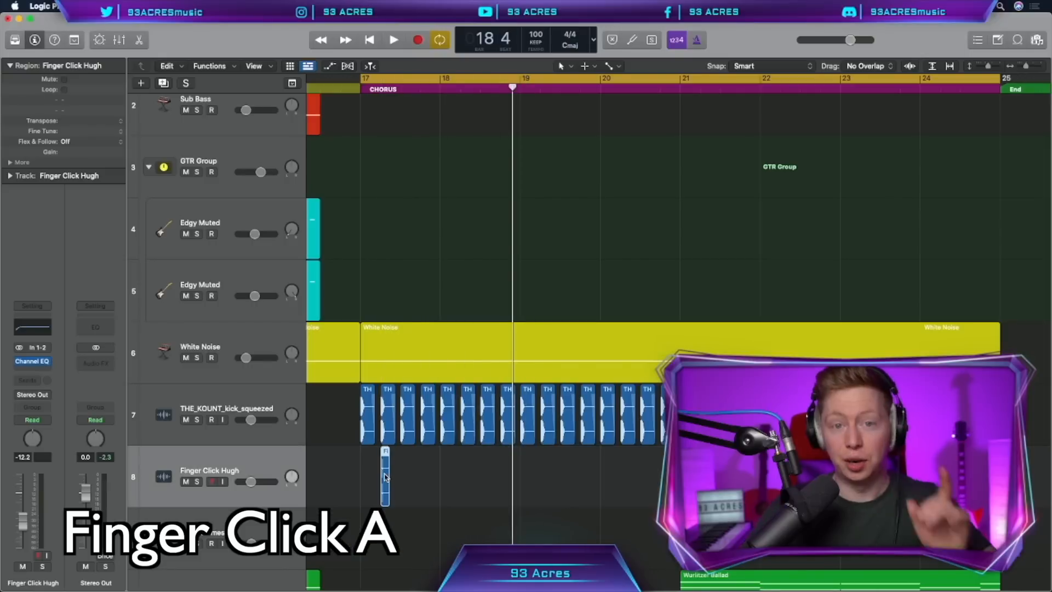
pyautogui.press('super+d')
pyautogui.moveTo(448, 539); pyautogui.dragTo(390, 540)
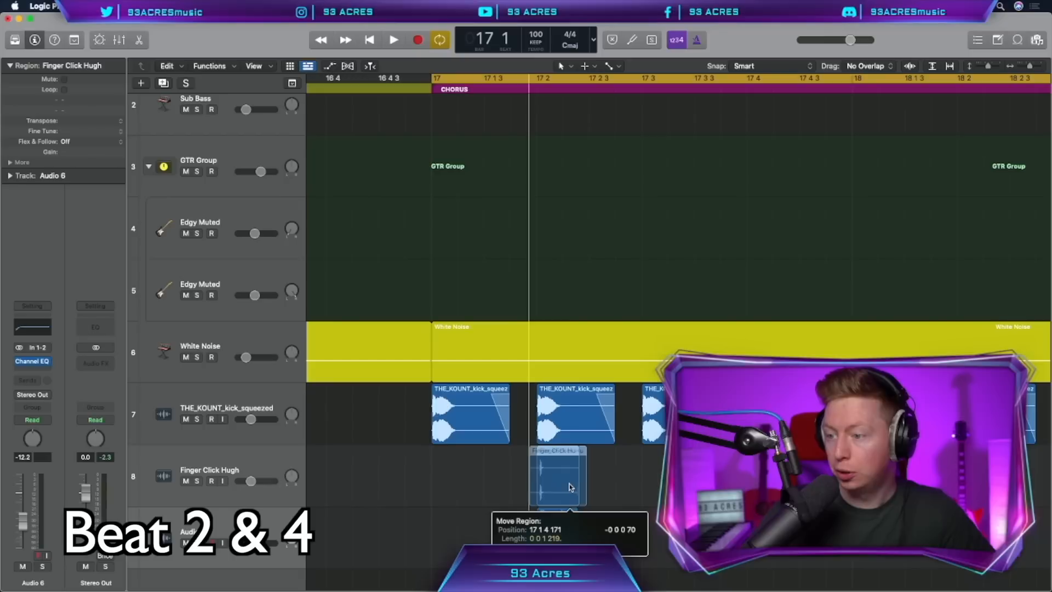
pyautogui.moveTo(554, 482)
pyautogui.mouseDown()
pyautogui.moveTo(586, 494)
pyautogui.moveTo(555, 494)
pyautogui.moveTo(564, 495)
pyautogui.mouseUp()
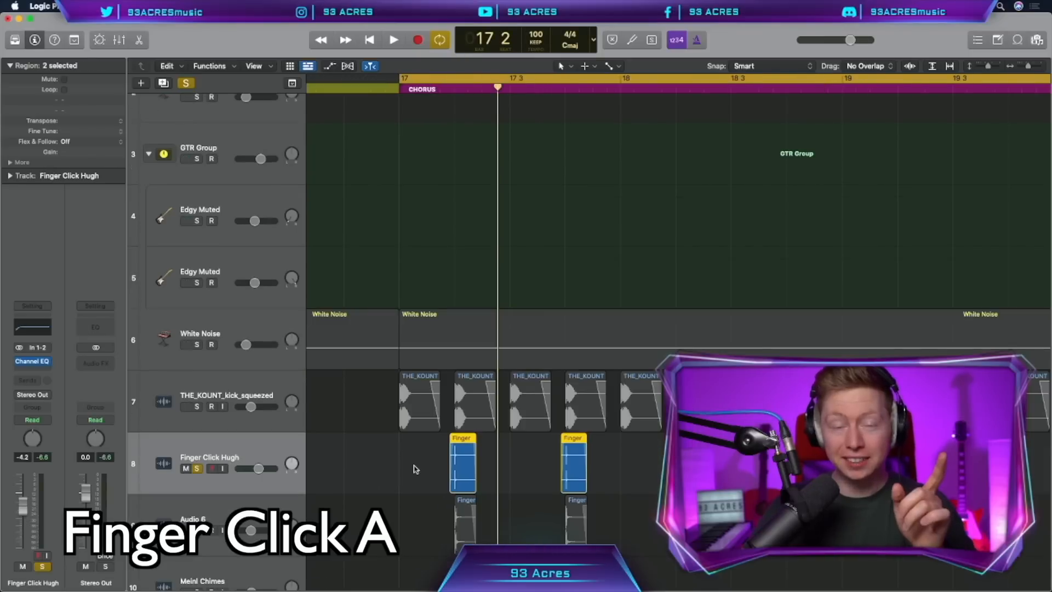
pyautogui.press('Down')
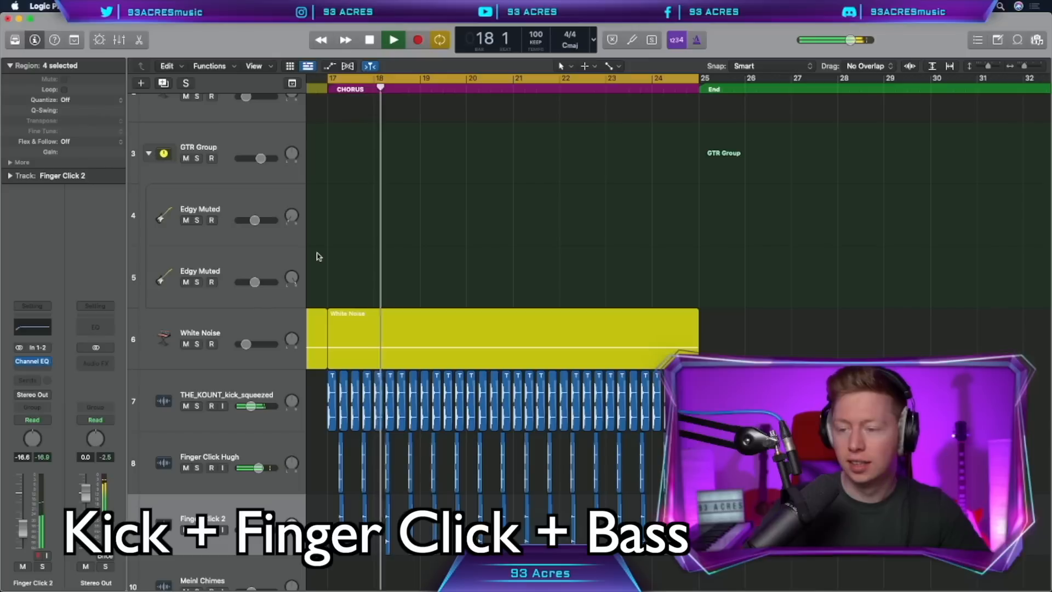
pyautogui.press('space')
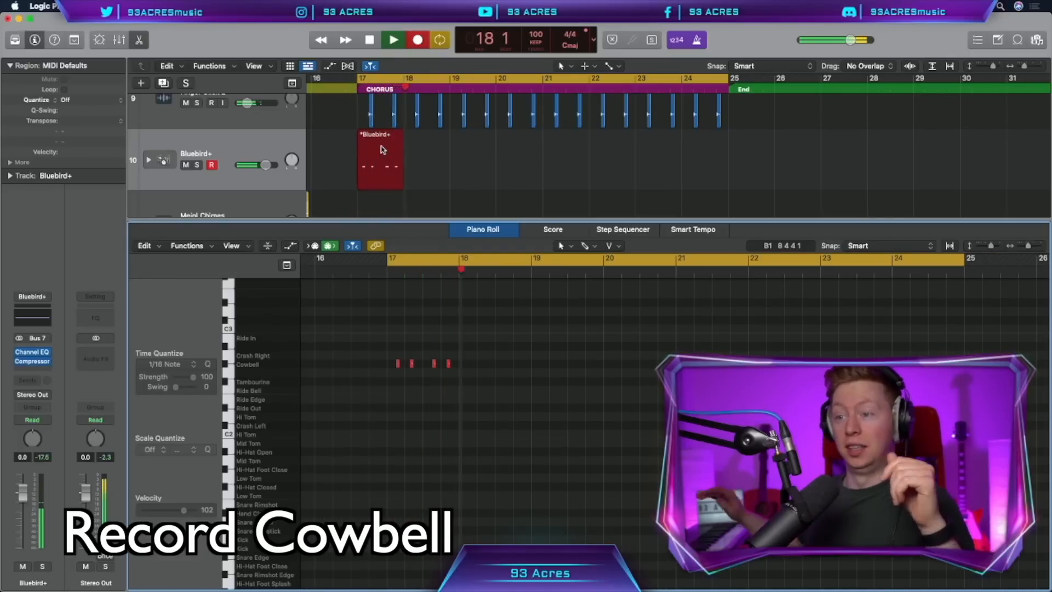
# Record a one-bar Bluebird+ cowbell pattern at bar 17 and repeat it in every bar of the chorus.
pyautogui.press('space')
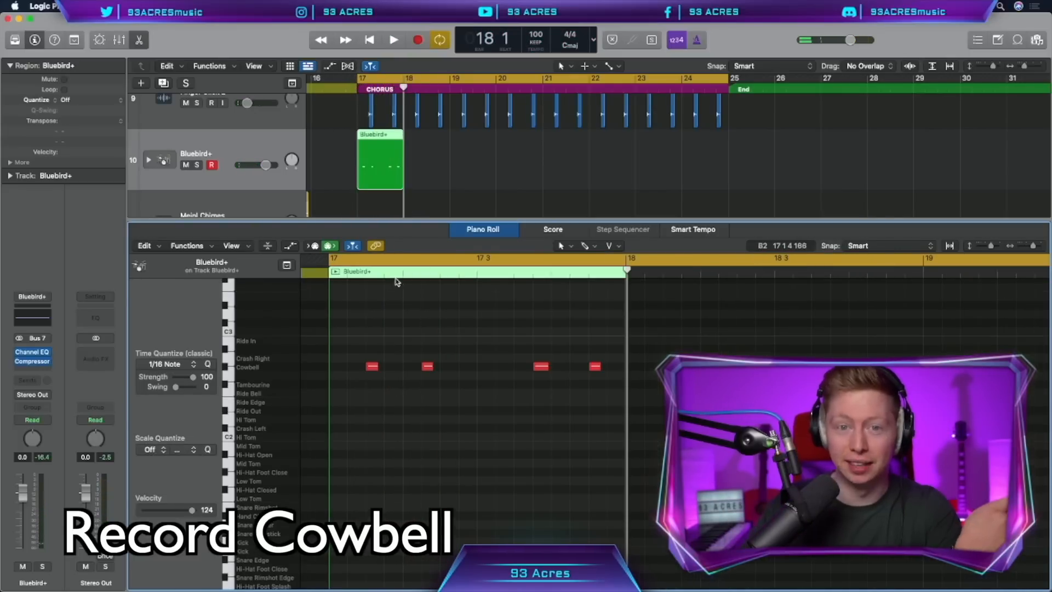
pyautogui.press('super+r')
pyautogui.press('super+r')
pyautogui.press('super+r')
pyautogui.press('super+r')
pyautogui.press('super+r')
pyautogui.press('super+r')
pyautogui.press('super+r')
# Lower the Bluebird+ cowbell track's volume to -13.4 dB and send it to the Bus 11 reverb.
pyautogui.moveTo(265, 164); pyautogui.dragTo(260, 165)
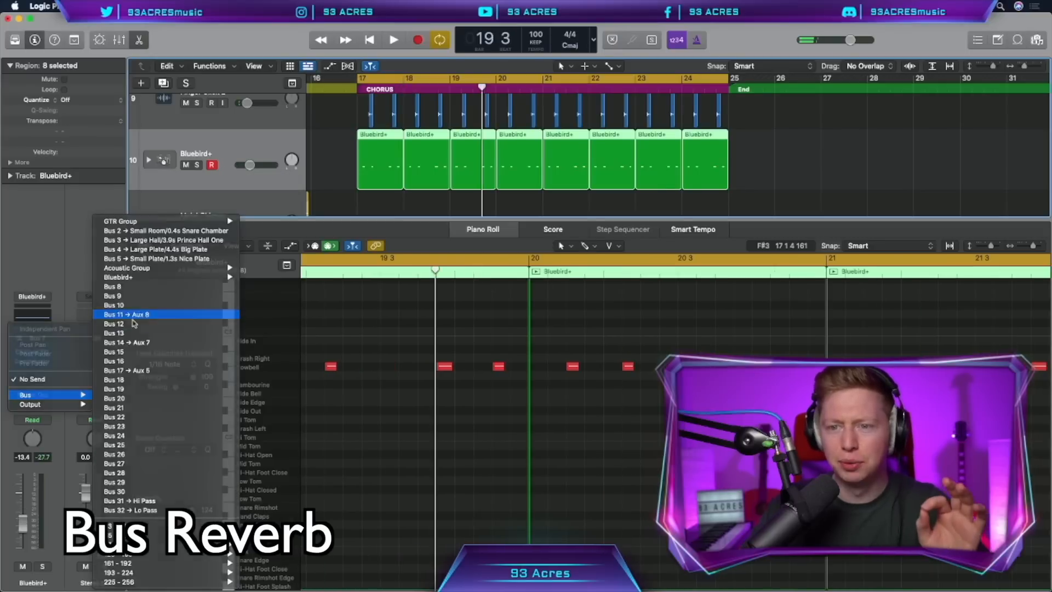
pyautogui.click(133, 315)
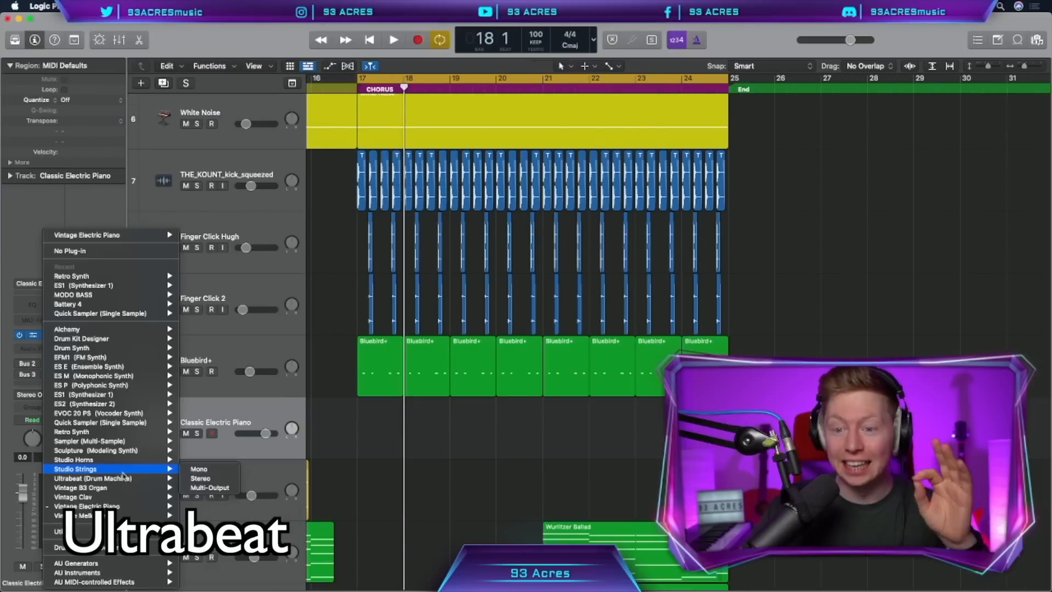
# Load stereo Ultrabeat with the Boutique 78 kit on the new instrument track and repeat its two-bar snare region from bar 21 once.
pyautogui.moveTo(142, 480)
pyautogui.click(201, 479)
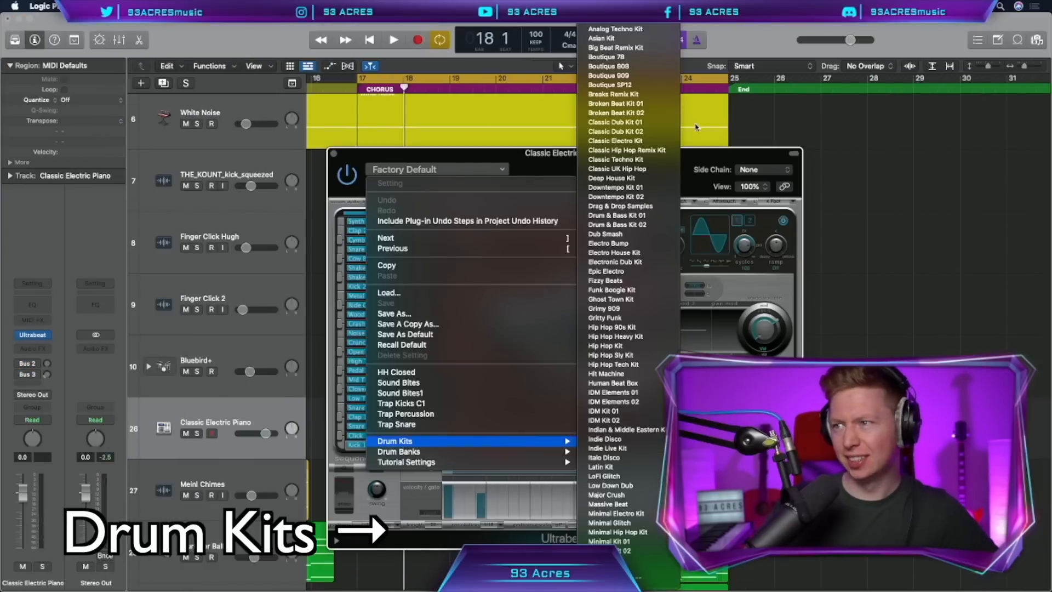
pyautogui.click(608, 57)
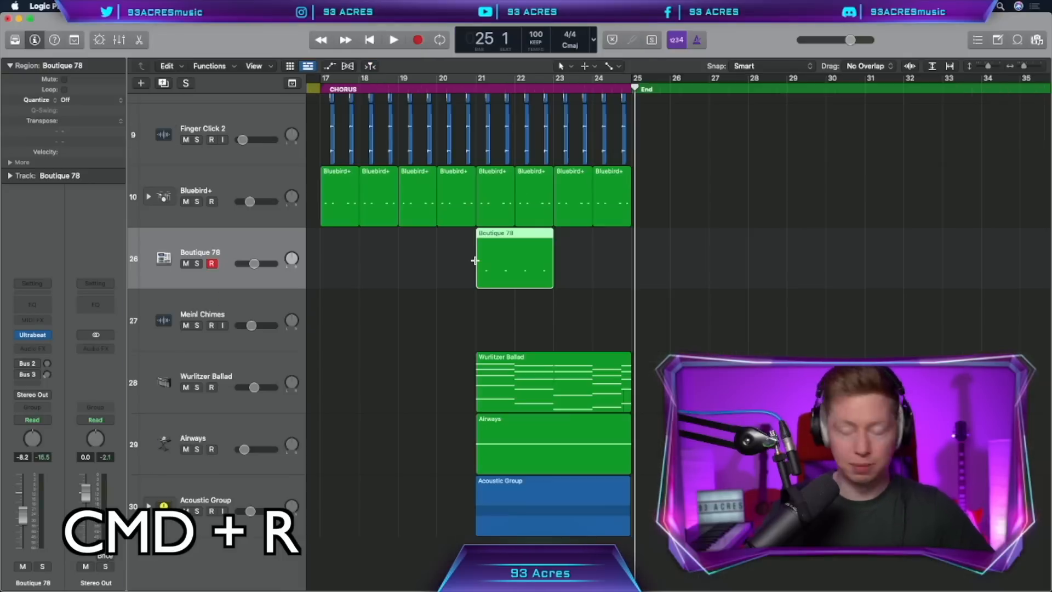
pyautogui.press('super+r')
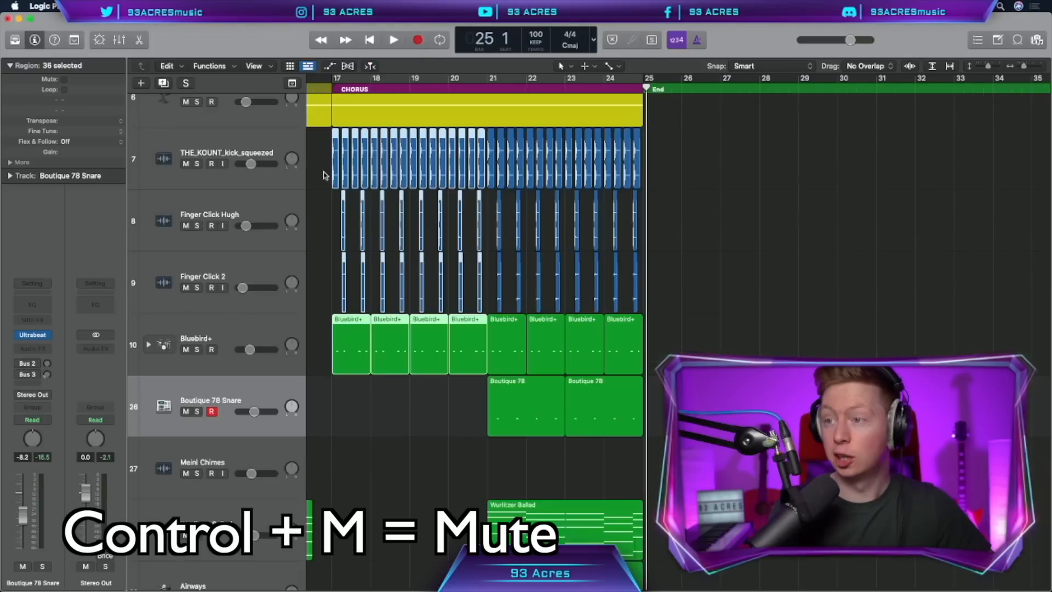
# Mute the kick, finger click and cowbell regions in bars 17 to 20 and lower the Finger Click Hugh track's volume.
pyautogui.hotkey('ctrl', 'm')
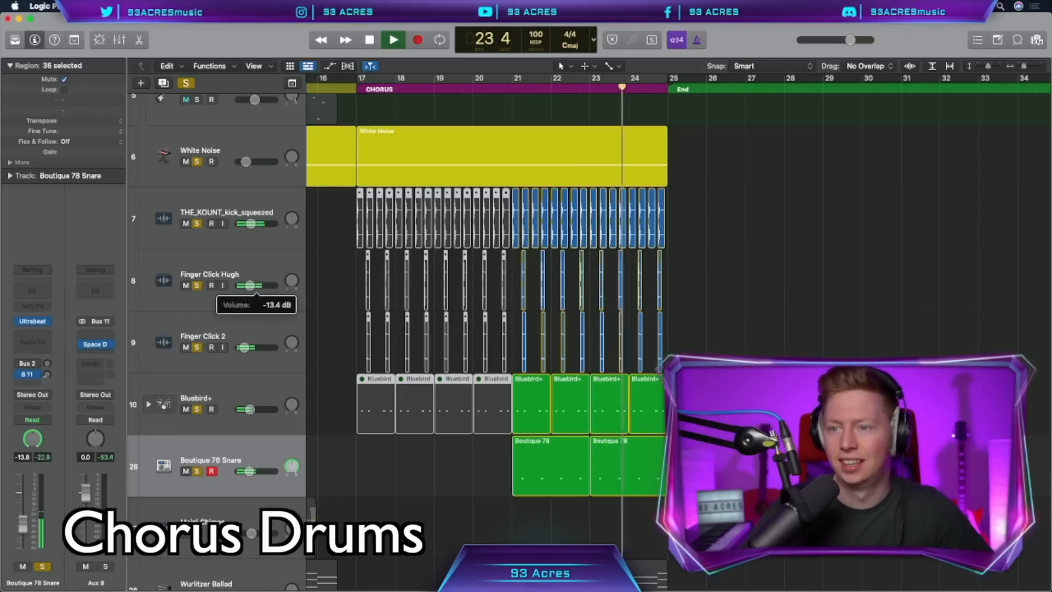
pyautogui.moveTo(250, 285); pyautogui.dragTo(246, 285)
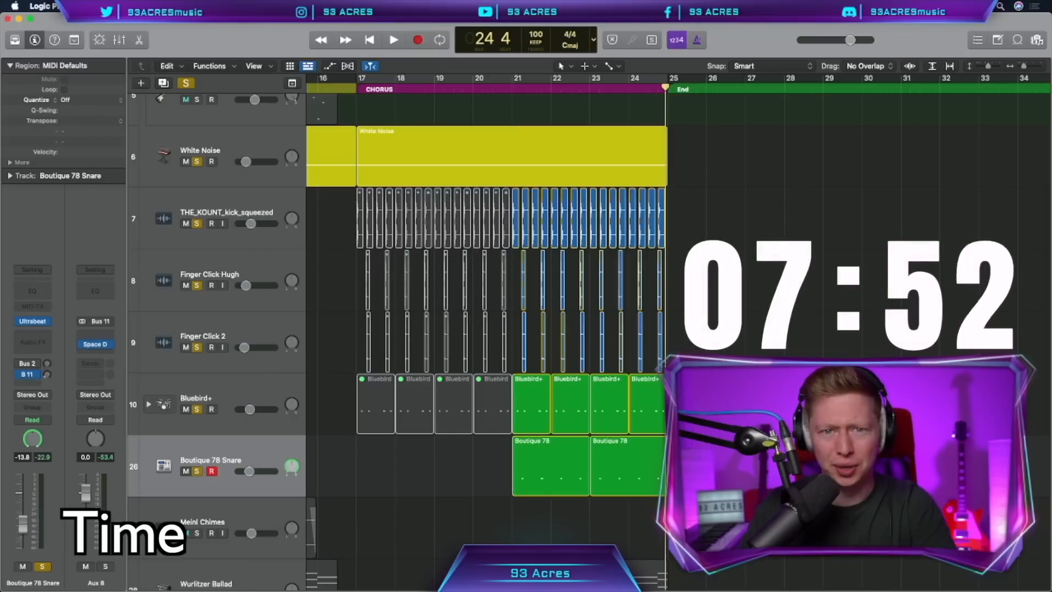
# Add tracks with the Cymatics Trap Impact and White Noise Up samples, placing the impact at bar 21 and the riser at the end of the verse.
pyautogui.click(688, 209)
pyautogui.press('super+d')
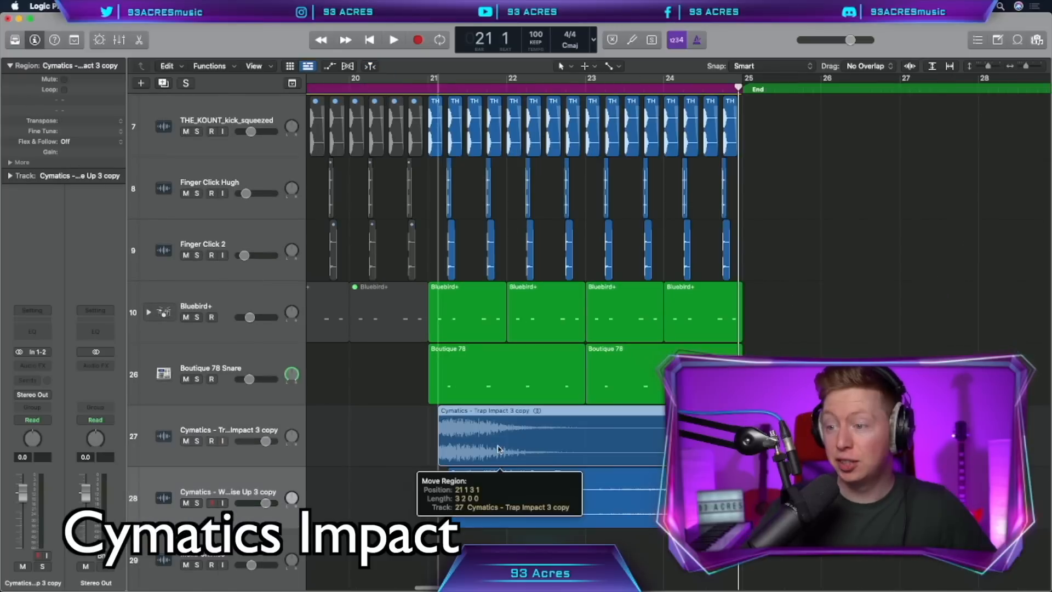
pyautogui.moveTo(553, 493); pyautogui.dragTo(334, 500)
pyautogui.hscroll(-5, 439, 501)
pyautogui.moveTo(619, 505); pyautogui.dragTo(488, 510)
# Copy the Cymatics White Noise Up riser so that it ends at the end of the chorus, bar 25.
pyautogui.hscroll(-5, 548, 509)
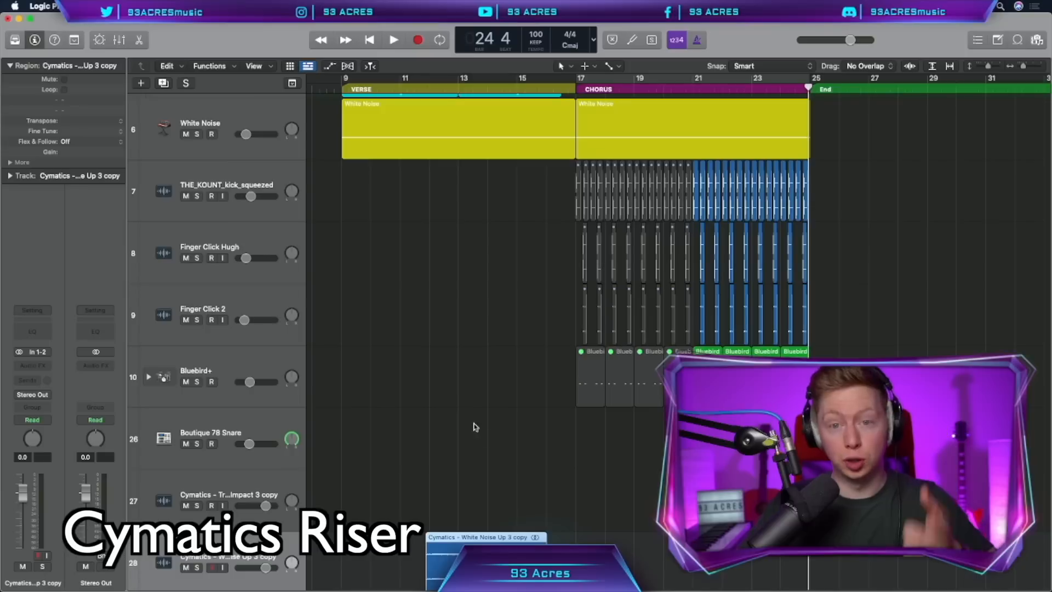
pyautogui.hscroll(1, 485, 466)
pyautogui.moveTo(482, 567); pyautogui.dragTo(741, 572)
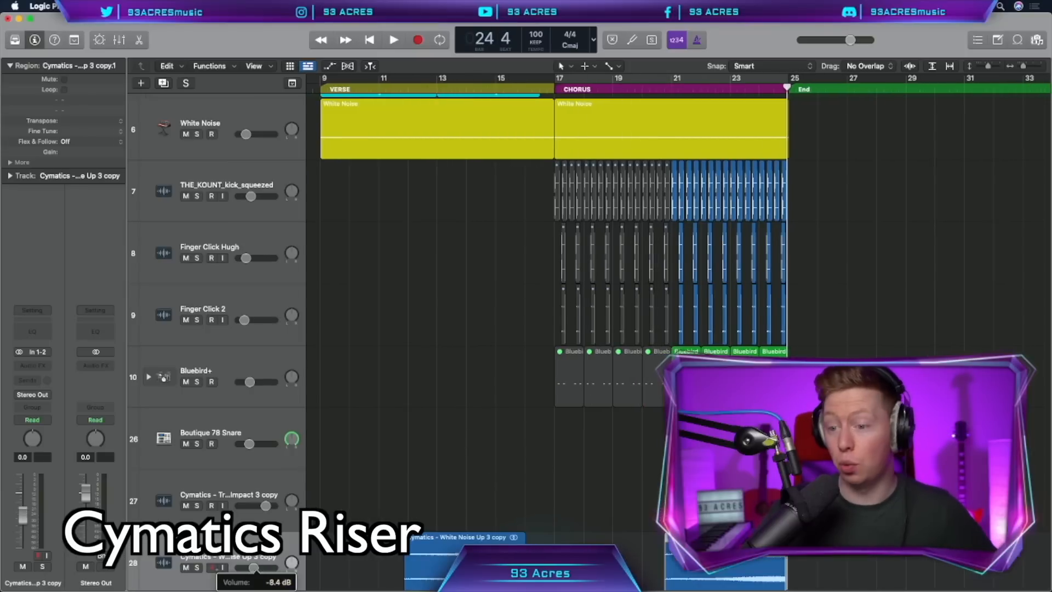
# Solo and play the Cymatics riser and the Trap Impact to check their levels.
pyautogui.press('s')
pyautogui.press('space')
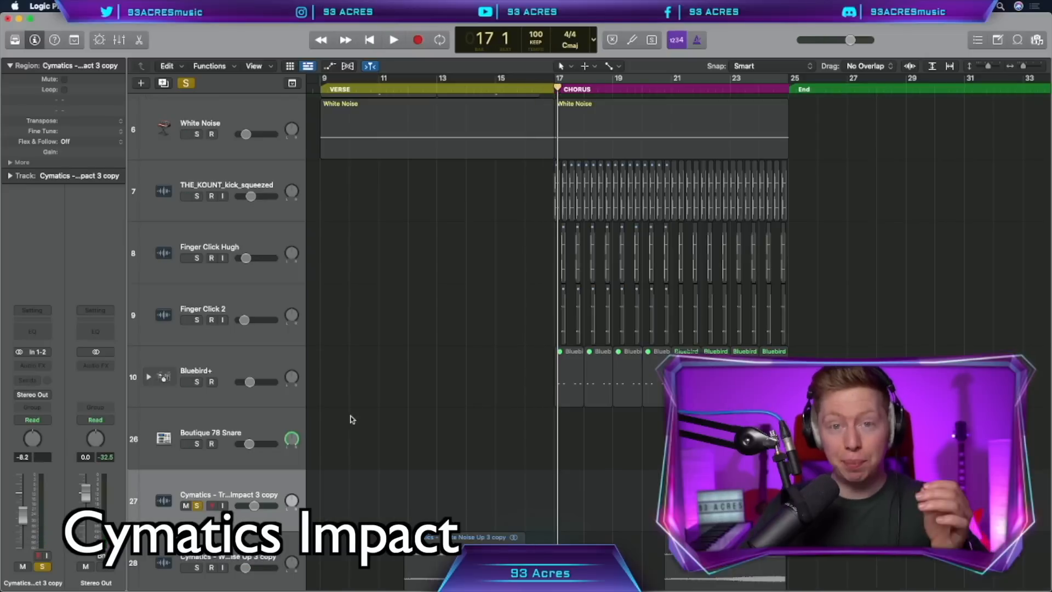
pyautogui.hscroll(5, 418, 421)
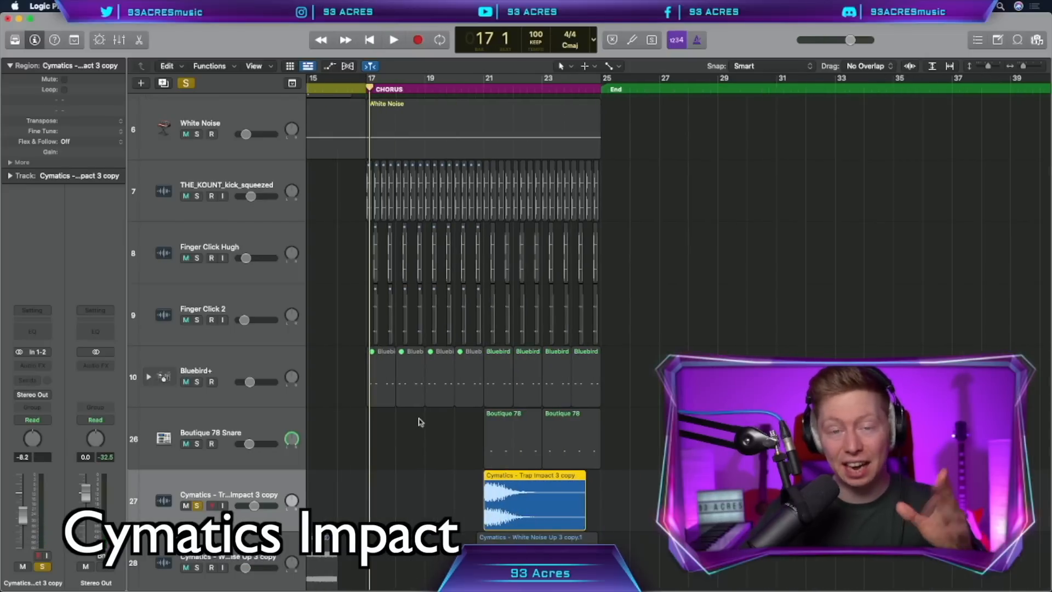
pyautogui.doubleClick(473, 86)
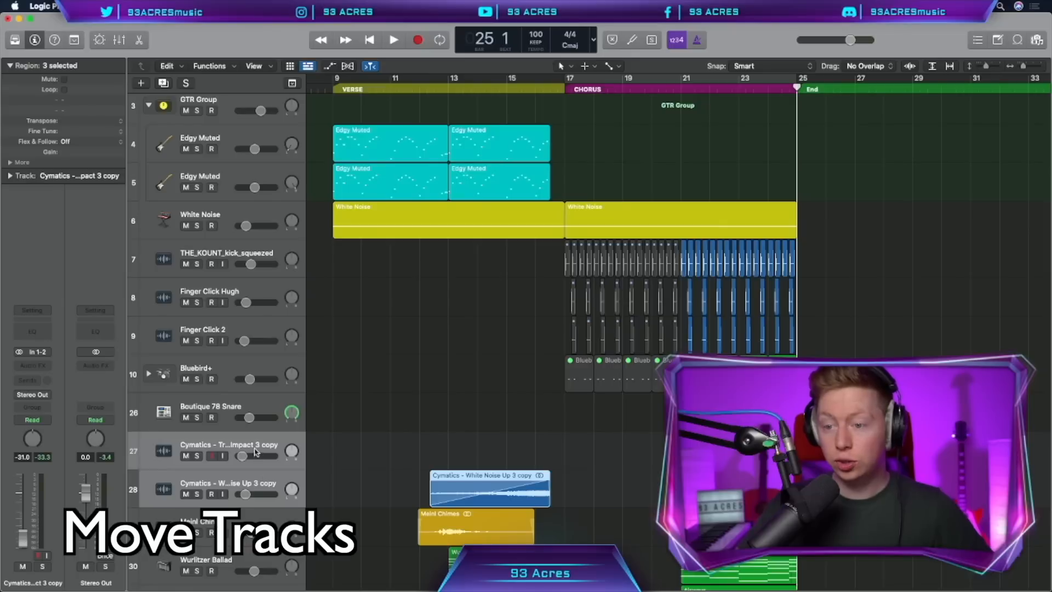
# Move the two Cymatics tracks directly below White Noise and color their regions yellow-orange.
pyautogui.moveTo(230, 471); pyautogui.dragTo(324, 246)
pyautogui.hotkey('alt', 'c')
pyautogui.click(601, 252)
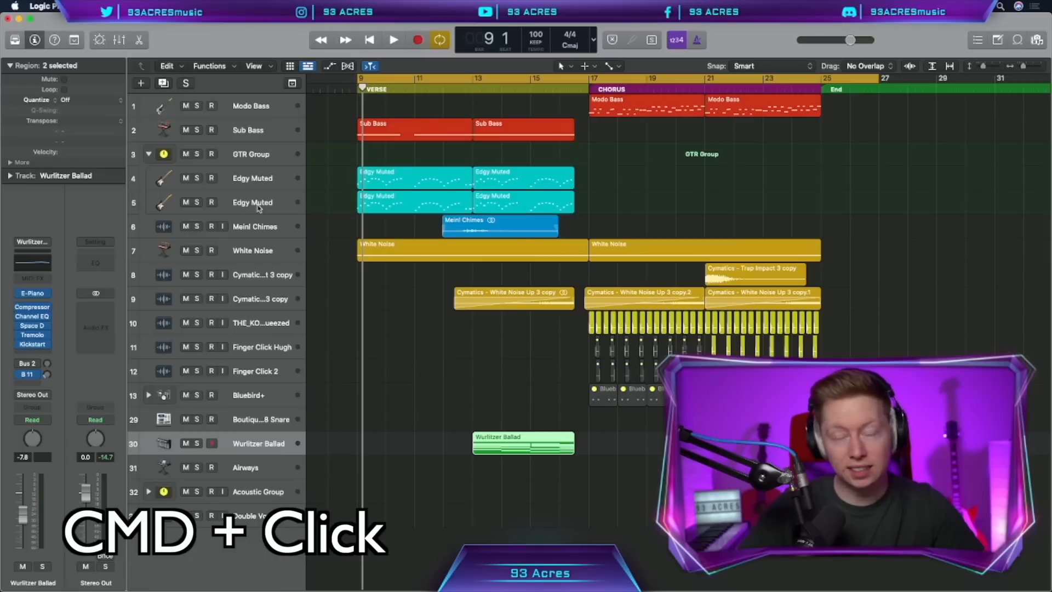
# Select the Modo Bass, Sub Bass, both Edgy Muted, Wurlitzer Ballad and Airways tracks together and solo them.
pyautogui.keyDown('super'); pyautogui.click(258, 207); pyautogui.keyUp('super')
pyautogui.keyDown('super'); pyautogui.click(258, 178); pyautogui.keyUp('super')
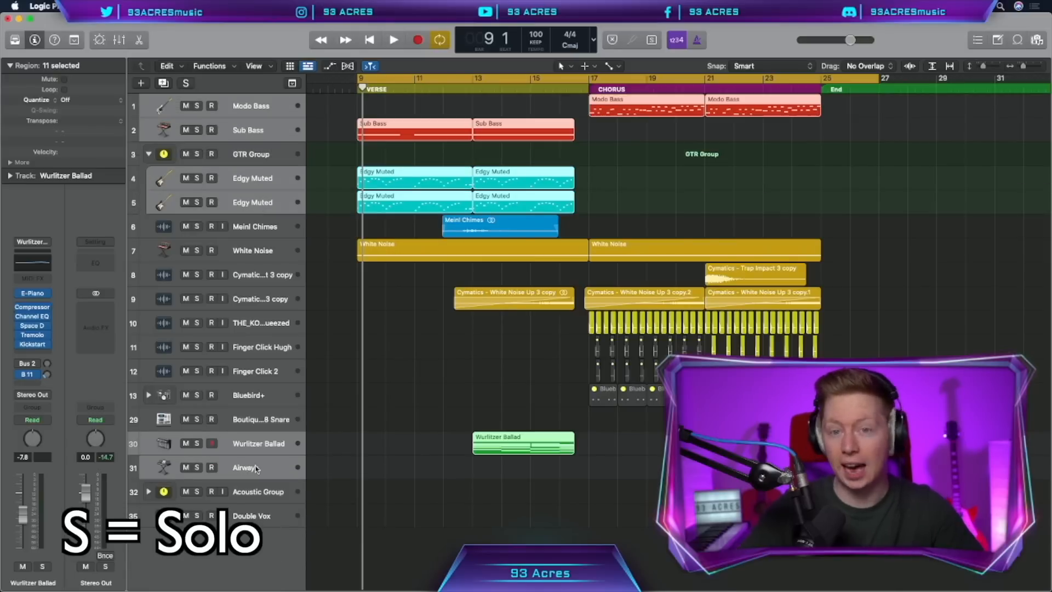
pyautogui.press('s')
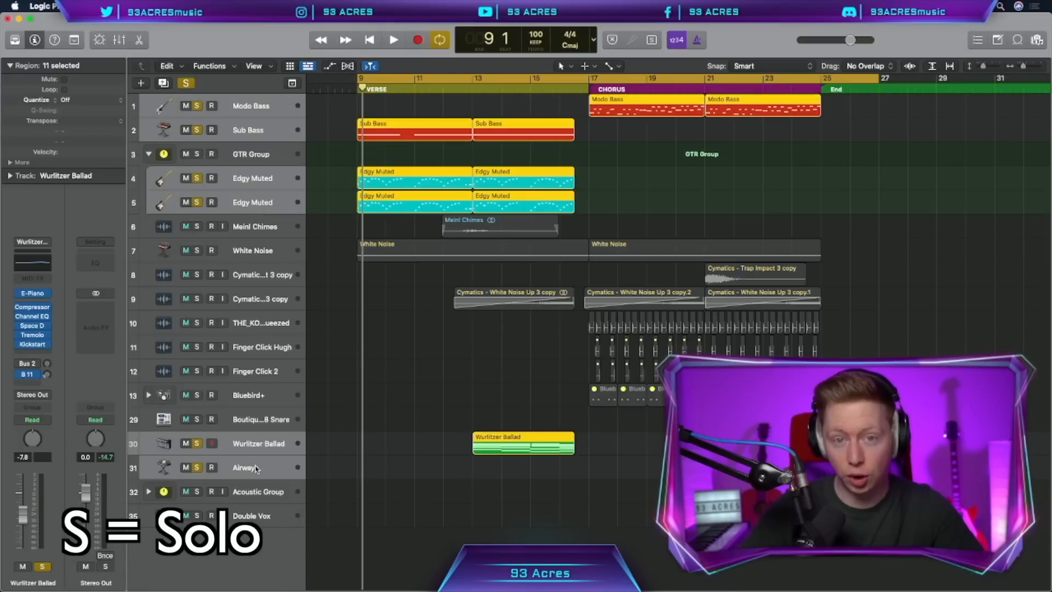
# Transpose all notes in the selected melodic MIDI regions down two semitones and play them back.
pyautogui.doubleClick(524, 442)
pyautogui.press('super+a')
pyautogui.press('super+a')
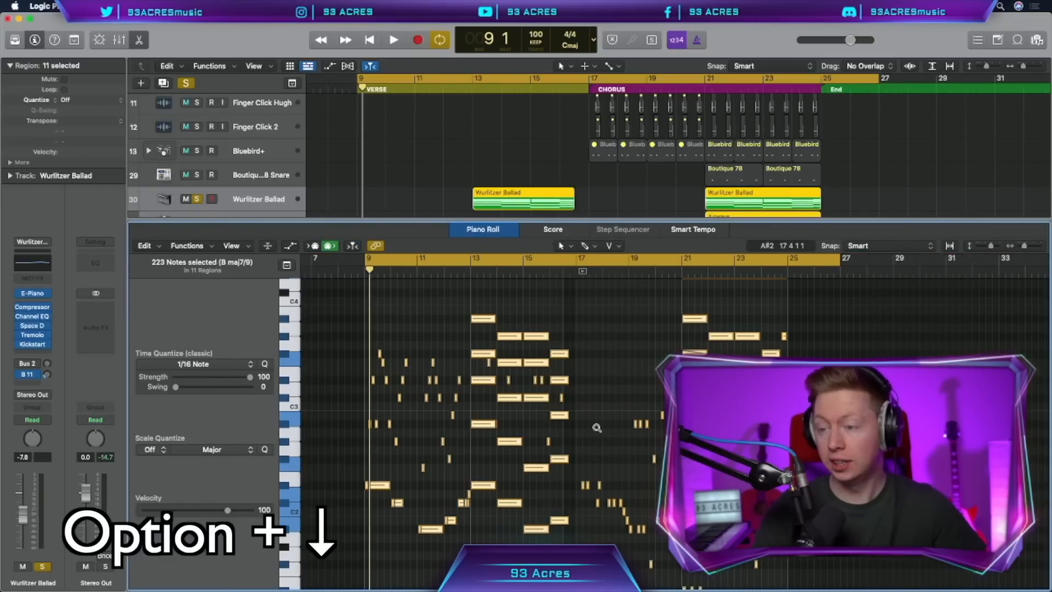
pyautogui.hotkey('alt', 'Down')
pyautogui.hotkey('alt', 'Down')
pyautogui.press('space')
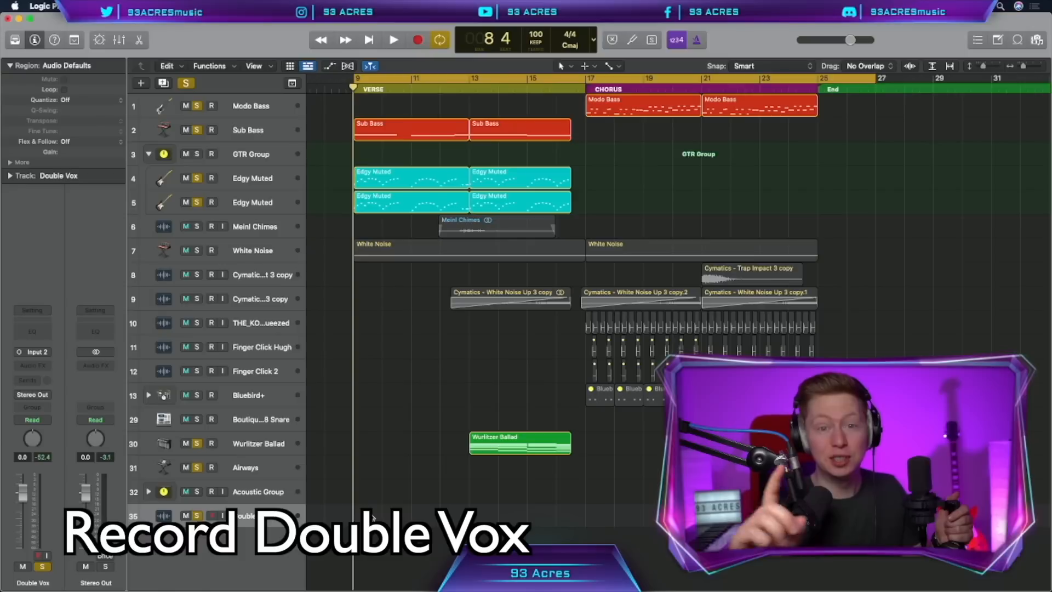
# Record the Double Vox from bar 9 through the chorus, and record Harmony A on a duplicated track panned to -30.
pyautogui.press('r')
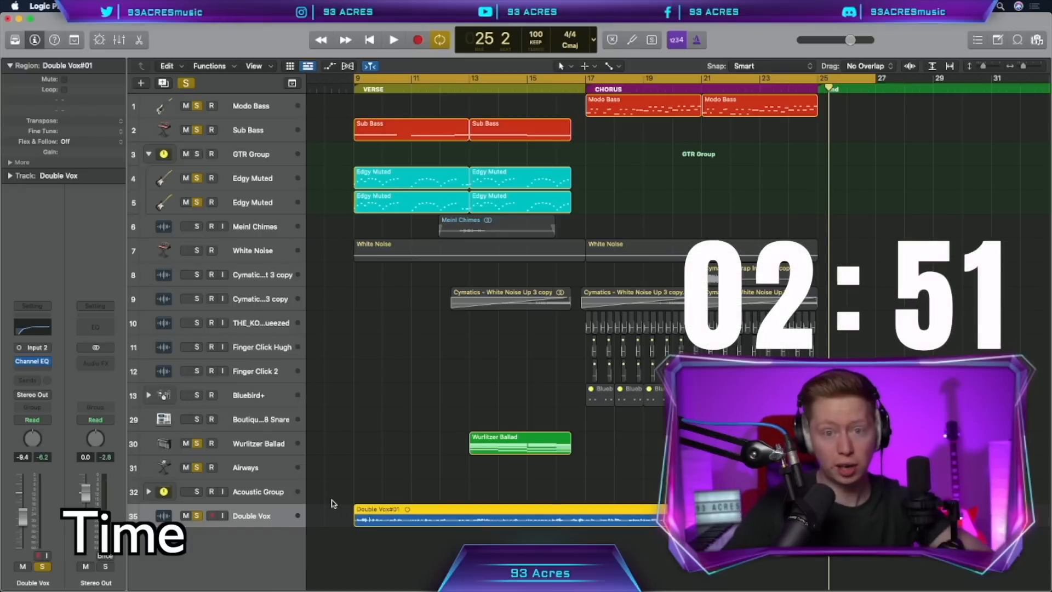
pyautogui.press('super+d')
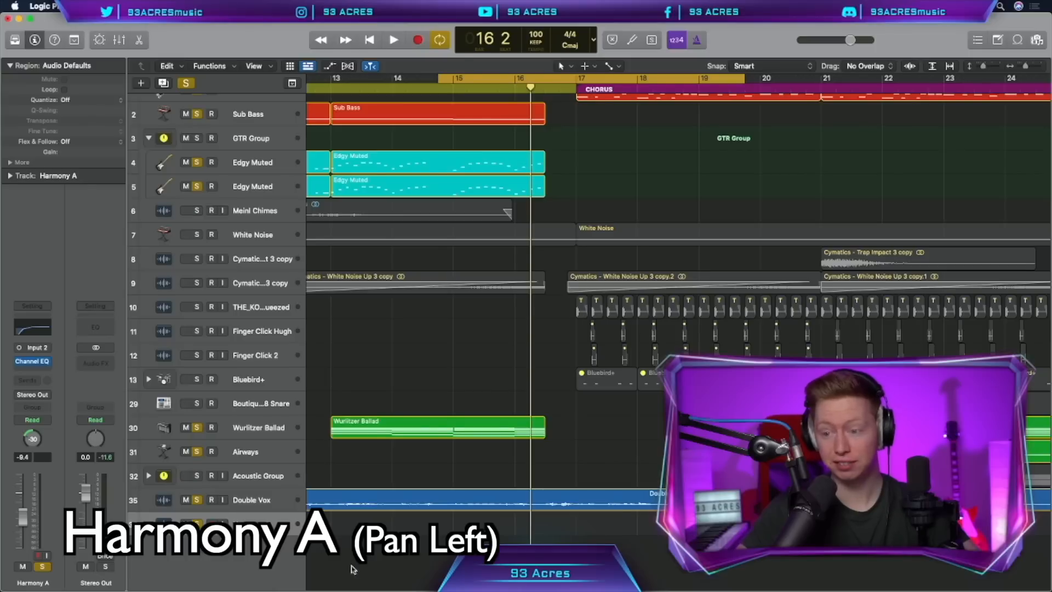
pyautogui.press('r')
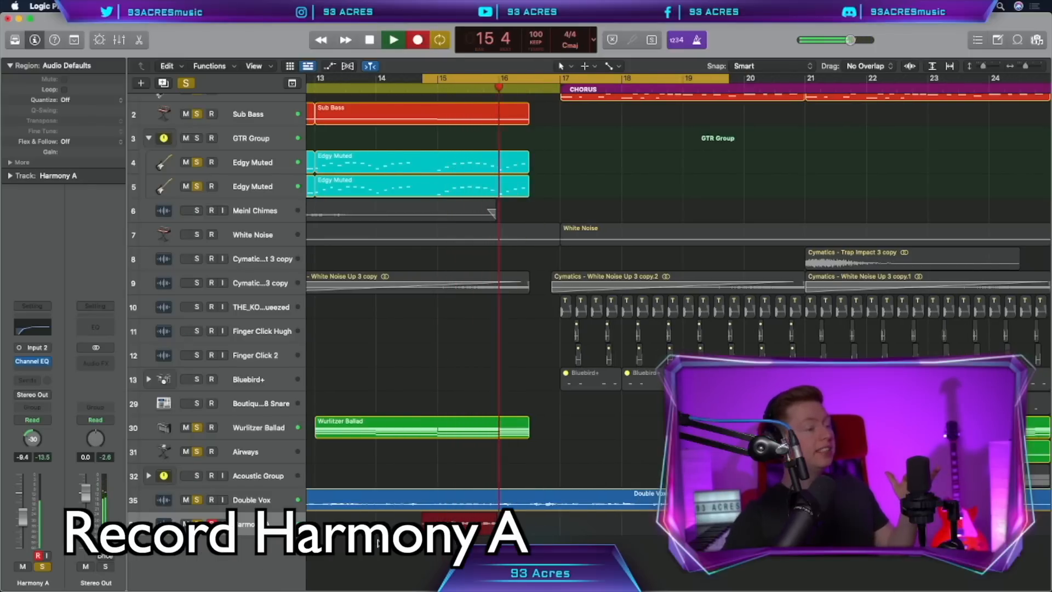
pyautogui.press('space')
# Record the remaining harmonies on duplicated tracks: Harmony A R panned +30, Harmony B L panned -46 and Harmony B R panned +47.
pyautogui.press('super+d')
pyautogui.moveTo(33, 438); pyautogui.dragTo(32, 419)
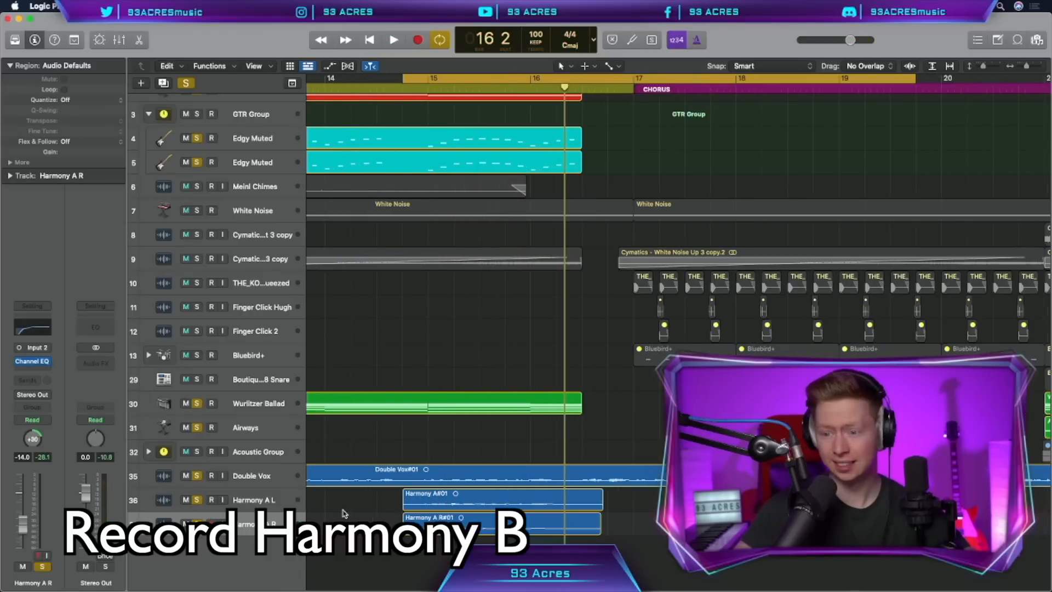
pyautogui.press('super+d')
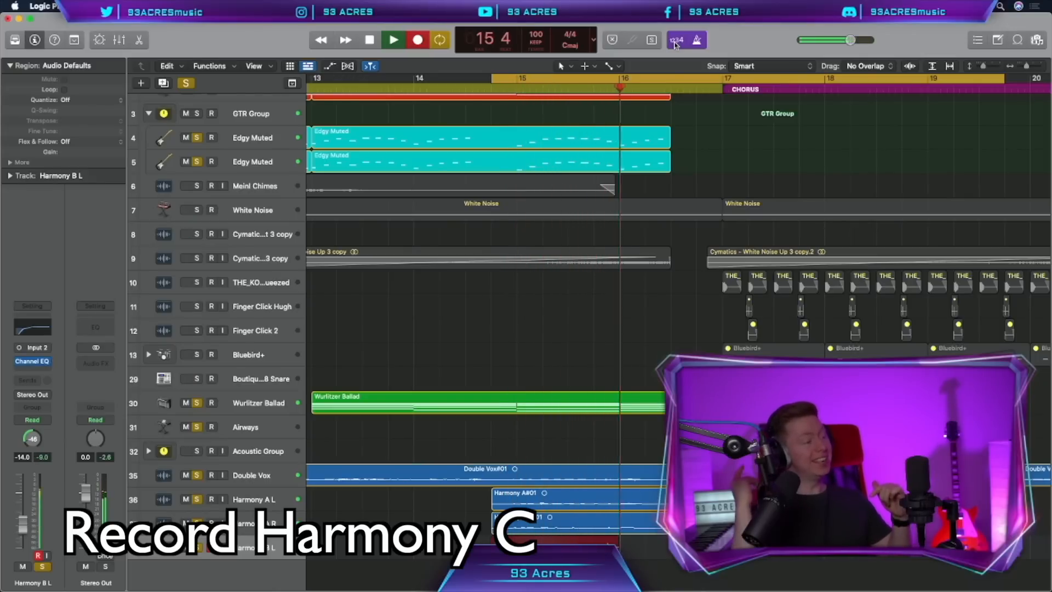
pyautogui.press('space')
pyautogui.press('super+d')
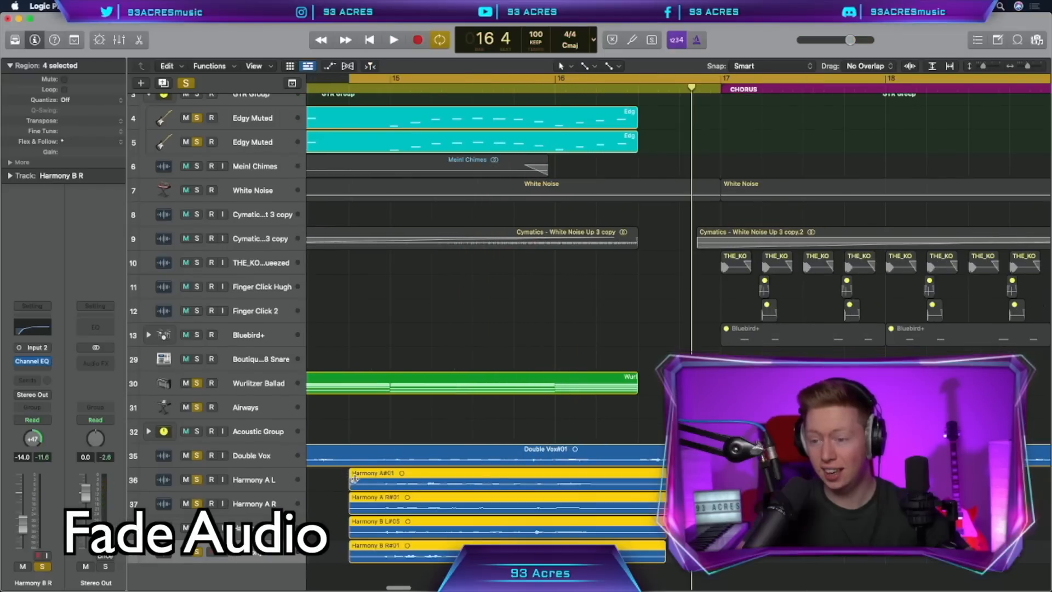
# Enable Flex Pitch on the Double Vox region, set pitch correction to 71 for all notes and raise them two semitones.
pyautogui.hscroll(3, 585, 481)
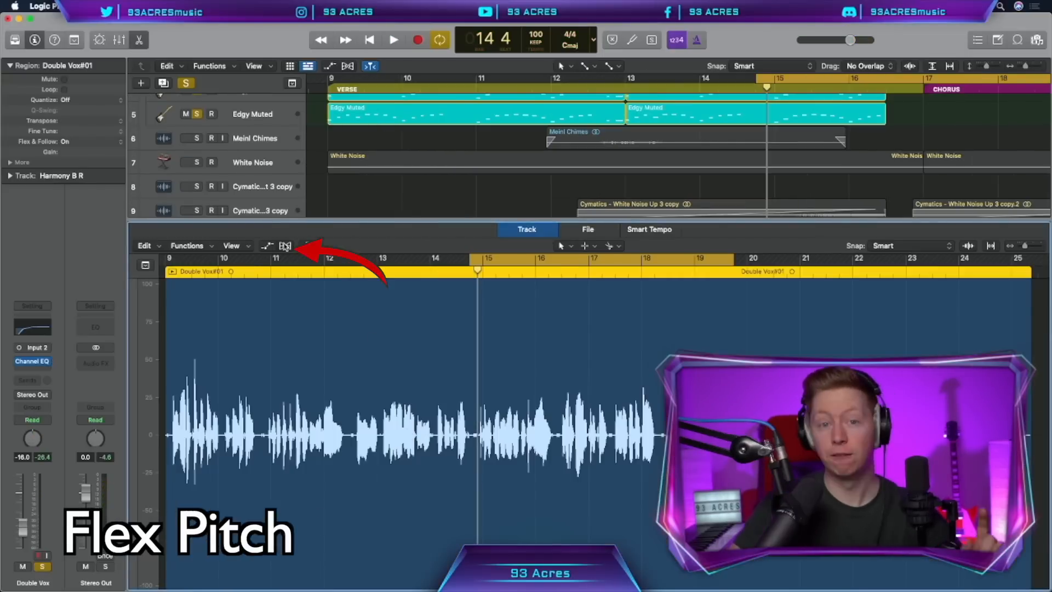
pyautogui.click(285, 245)
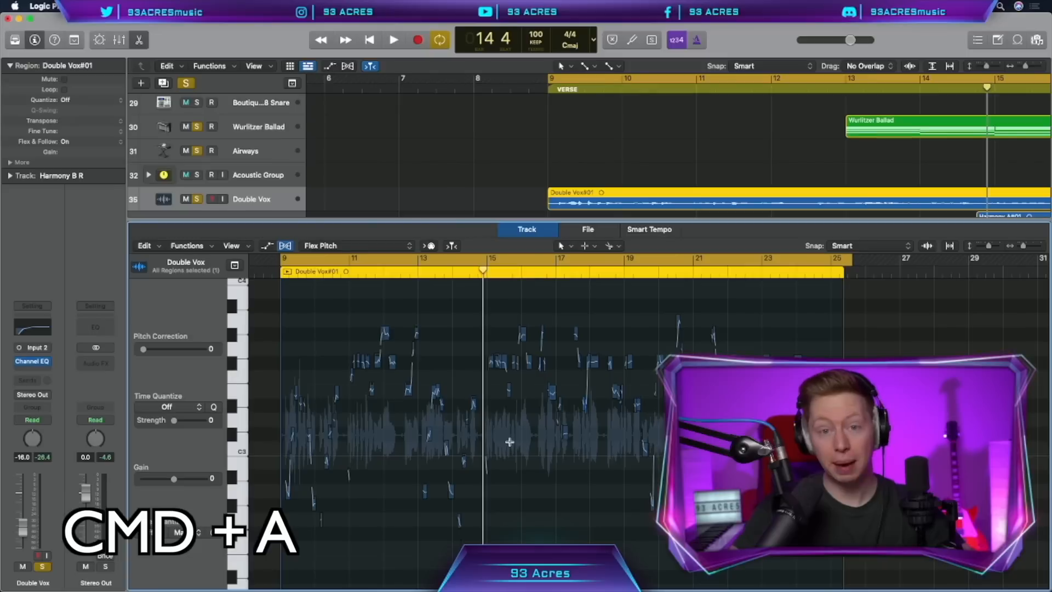
pyautogui.press('super+a')
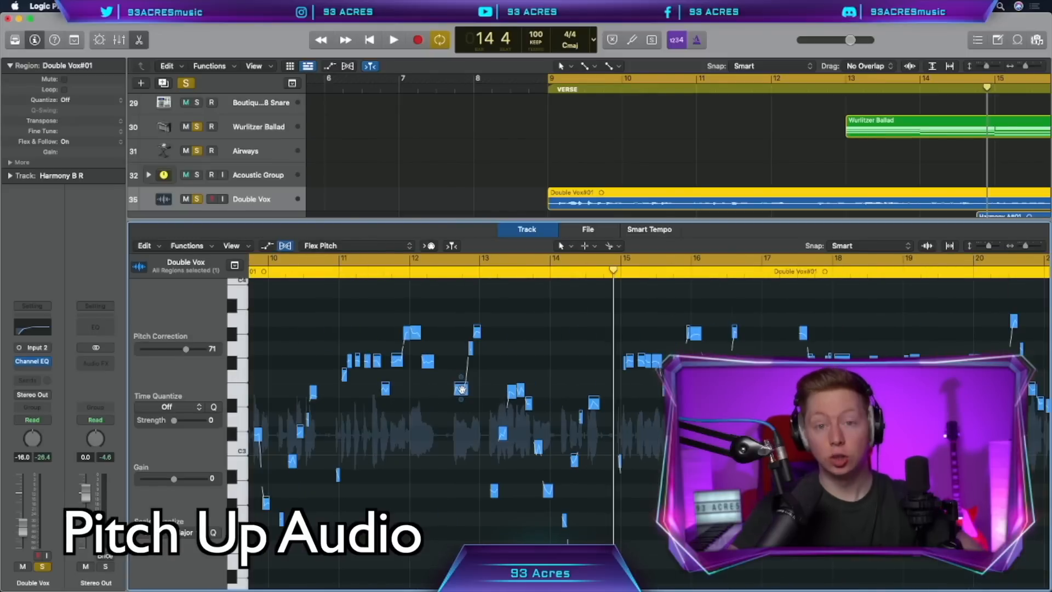
pyautogui.moveTo(461, 389); pyautogui.dragTo(460, 359)
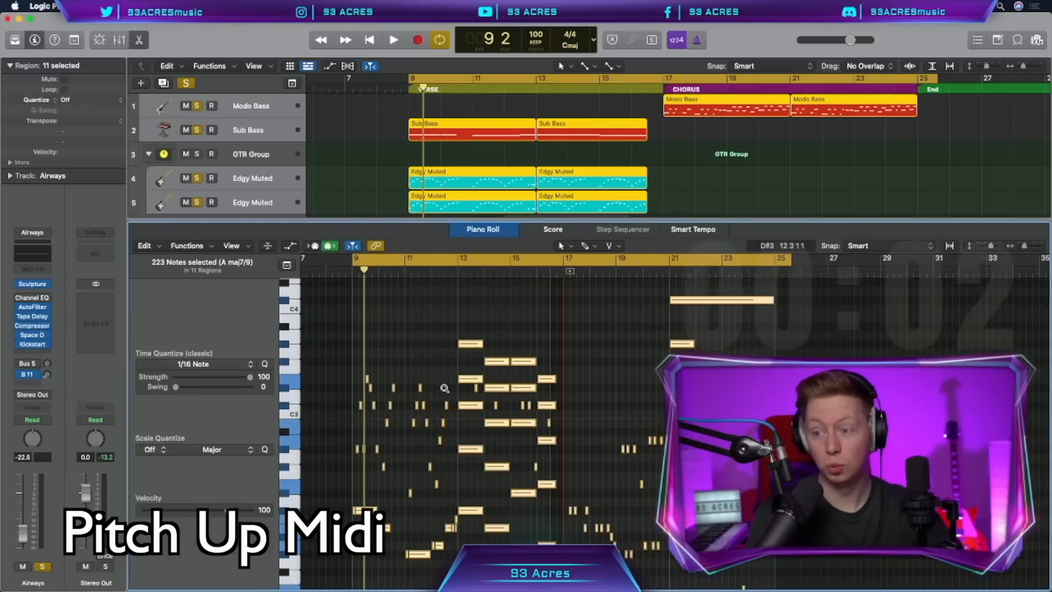
# Transpose all notes in the selected melodic MIDI regions up two semitones.
pyautogui.hotkey('alt', 'Up')
pyautogui.hotkey('alt', 'Up')
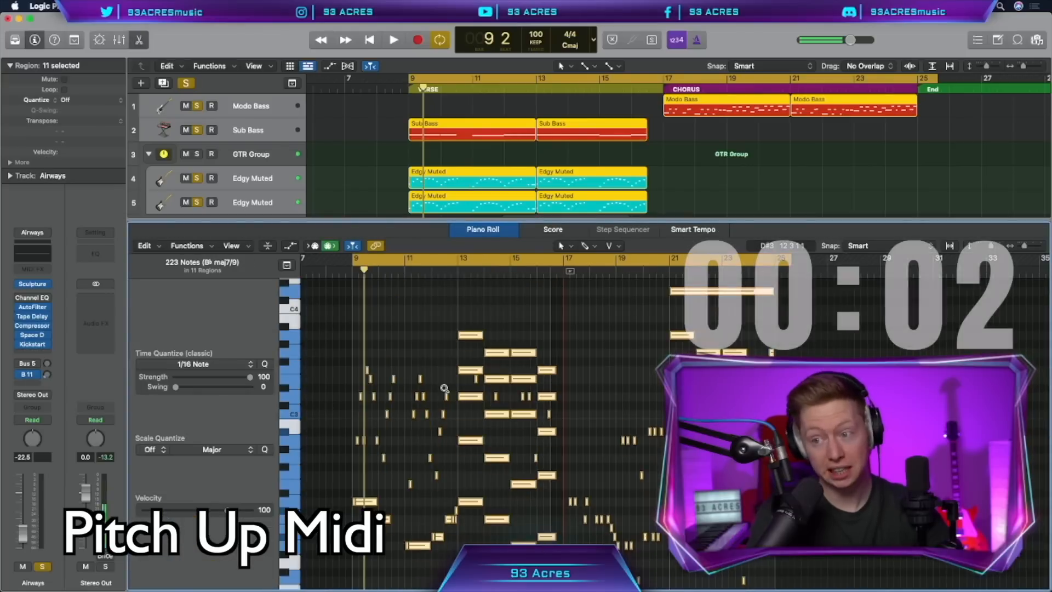